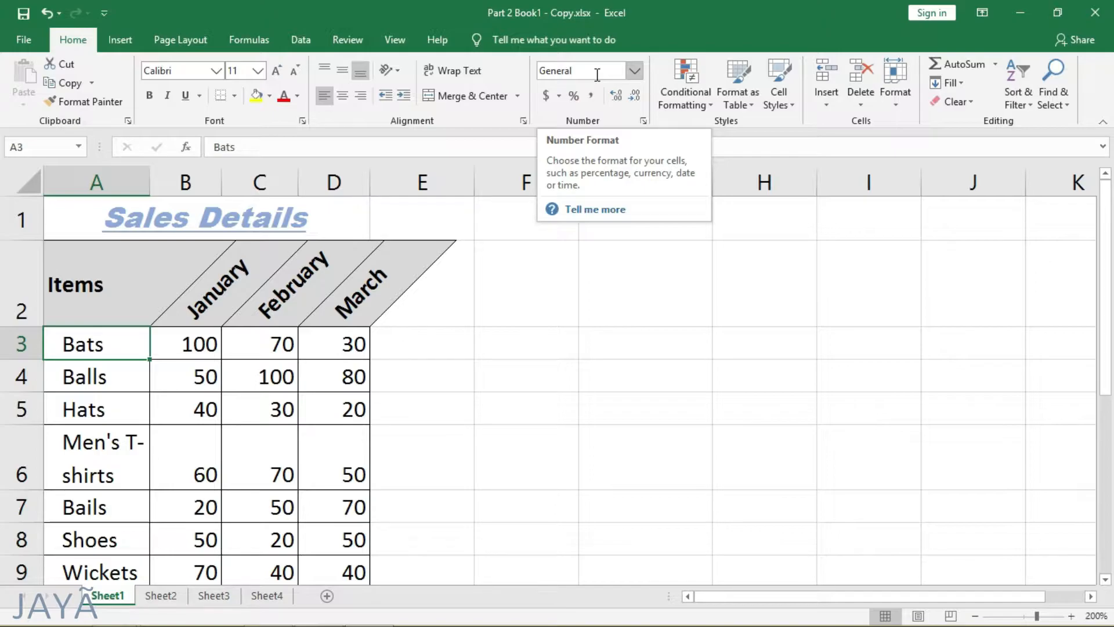
Step: Format the March value for Bats in D3 as Accounting and auto-fit the width of column D
{"action": "left_click", "coordinate": [597, 72]}
{"action": "left_click", "coordinate": [581, 72]}
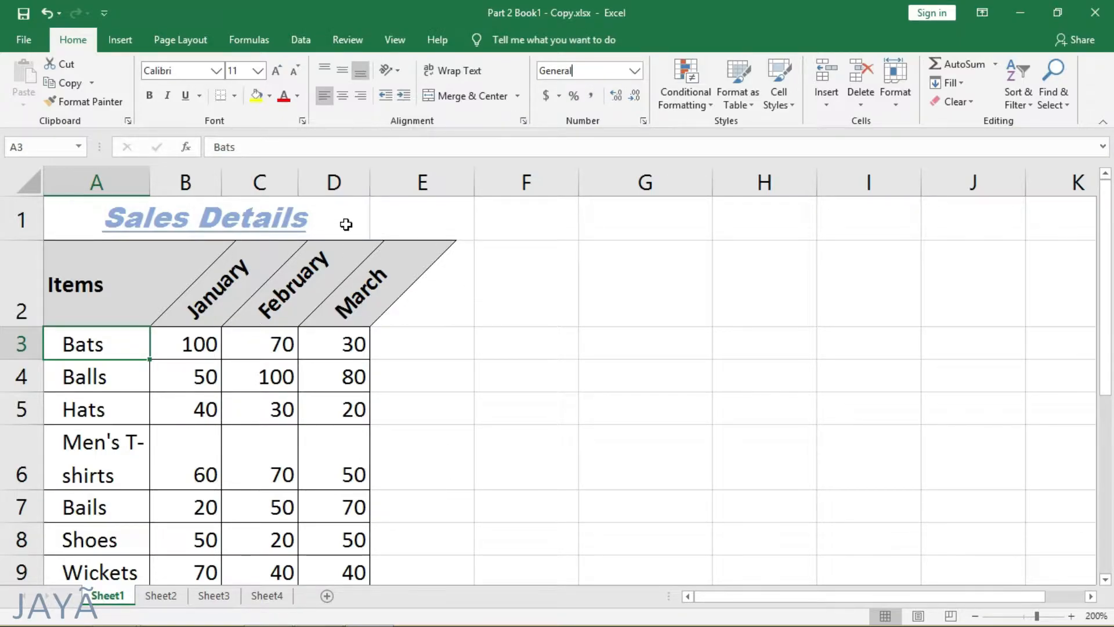
{"action": "left_click", "coordinate": [335, 346]}
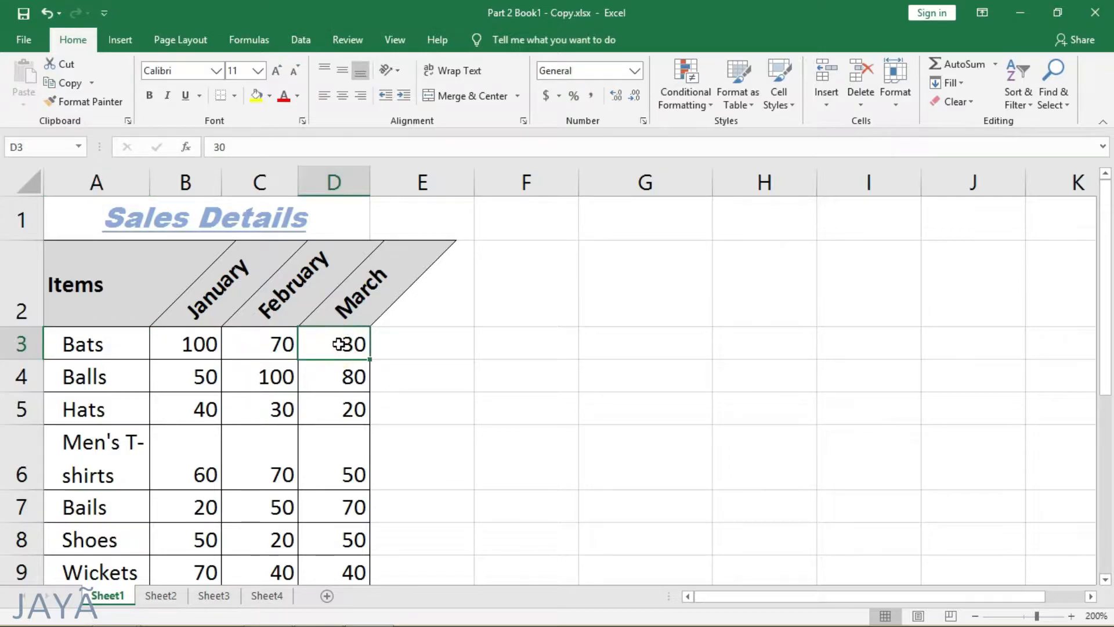
{"action": "left_click", "coordinate": [636, 70]}
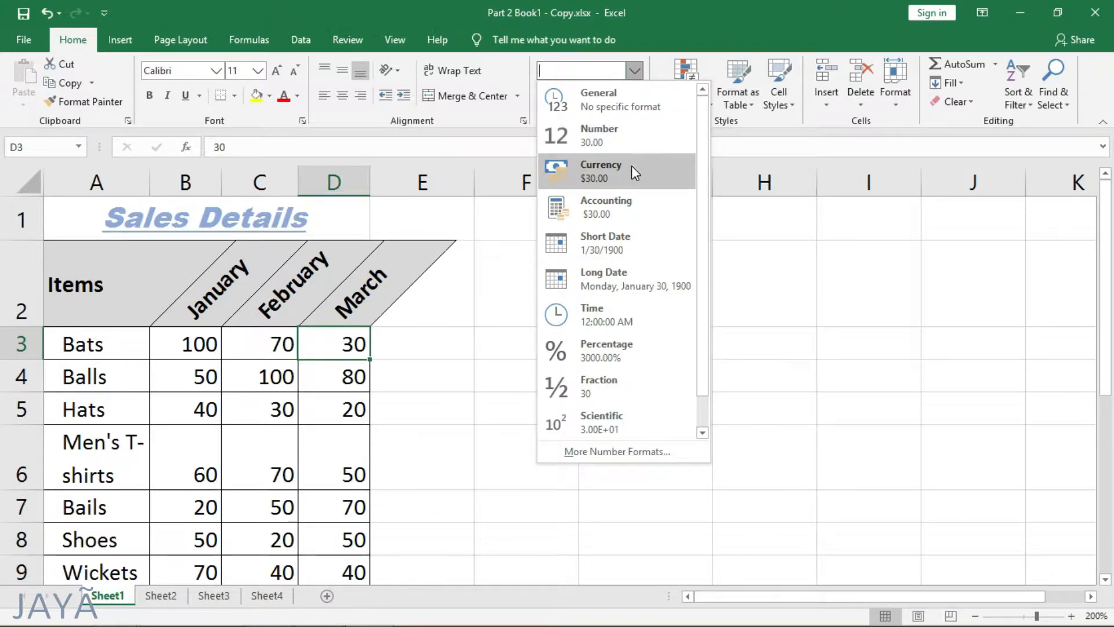
{"action": "left_click", "coordinate": [624, 208]}
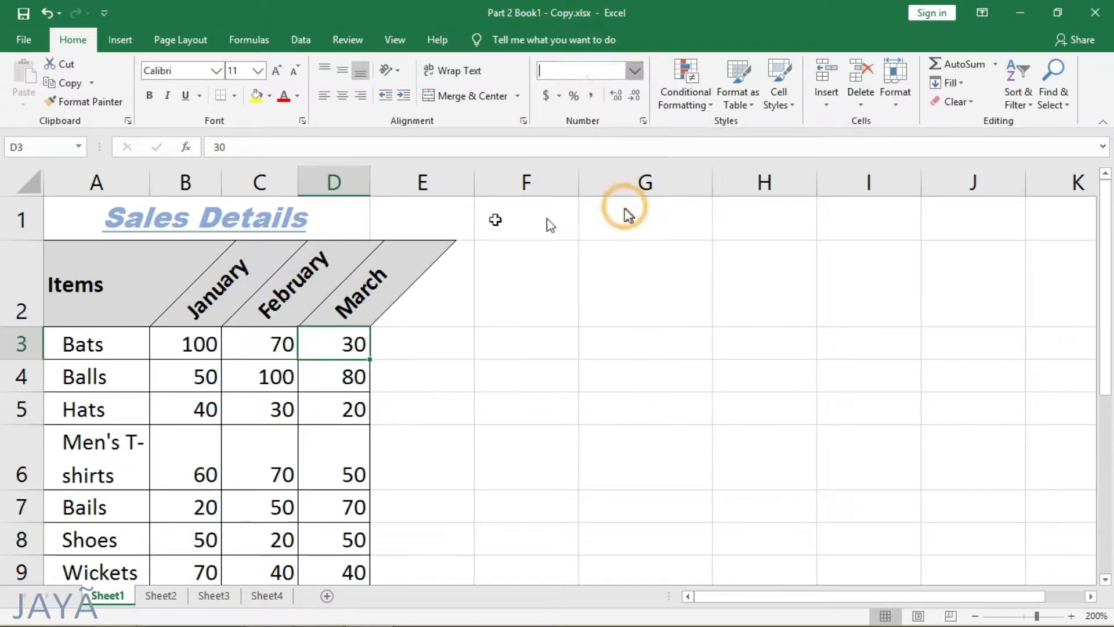
{"action": "double_click", "coordinate": [371, 187]}
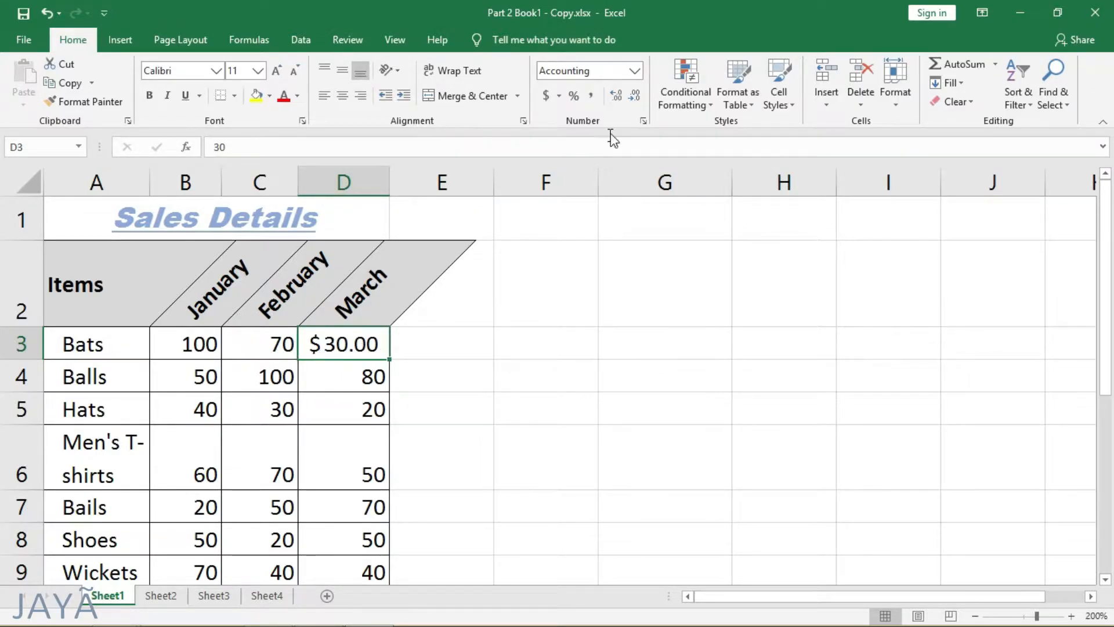
Step: Open the full number format settings for D3 and examine the Number, Currency, Accounting, Date and Time options
{"action": "left_click", "coordinate": [634, 70]}
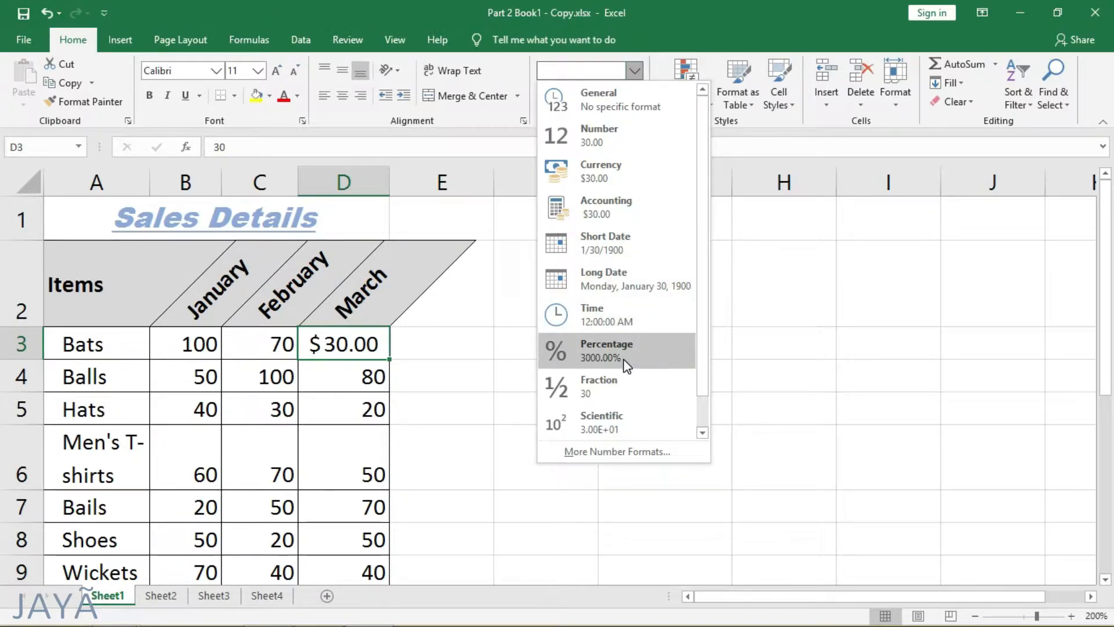
{"action": "left_click", "coordinate": [631, 452]}
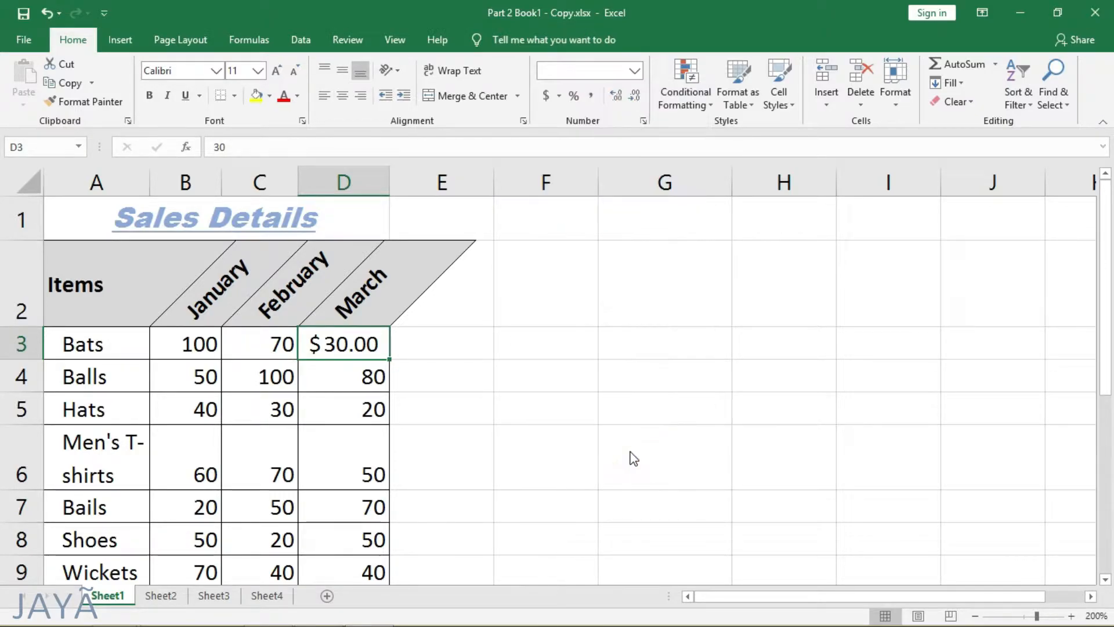
{"action": "left_click", "coordinate": [502, 97]}
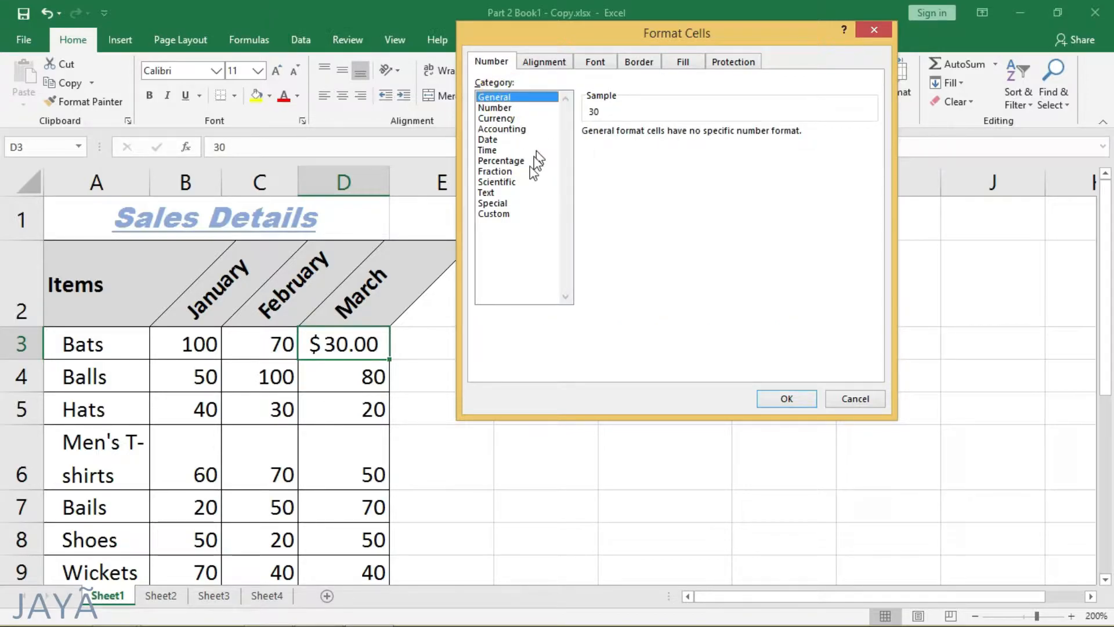
{"action": "left_click", "coordinate": [498, 108]}
{"action": "left_click", "coordinate": [501, 118]}
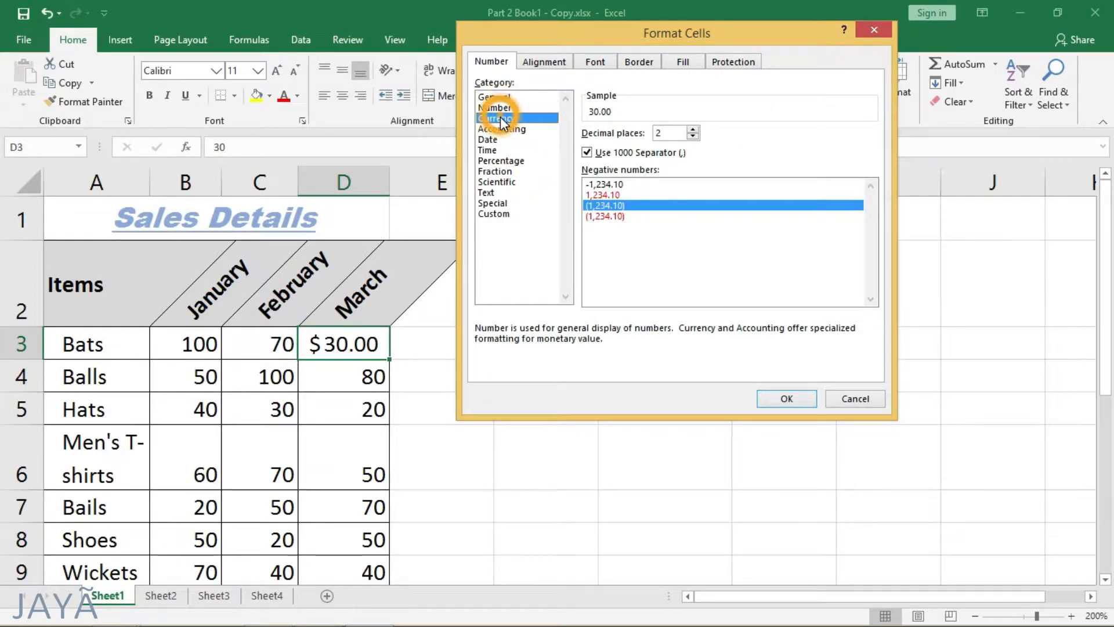
{"action": "left_click", "coordinate": [503, 128]}
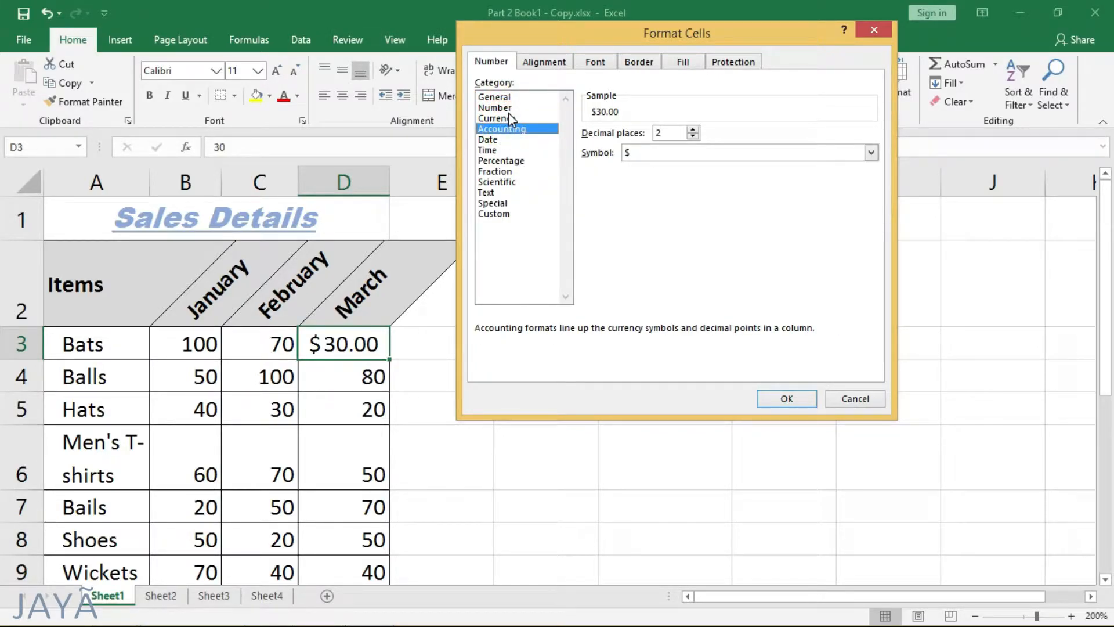
{"action": "left_click", "coordinate": [504, 108]}
{"action": "left_click", "coordinate": [603, 184]}
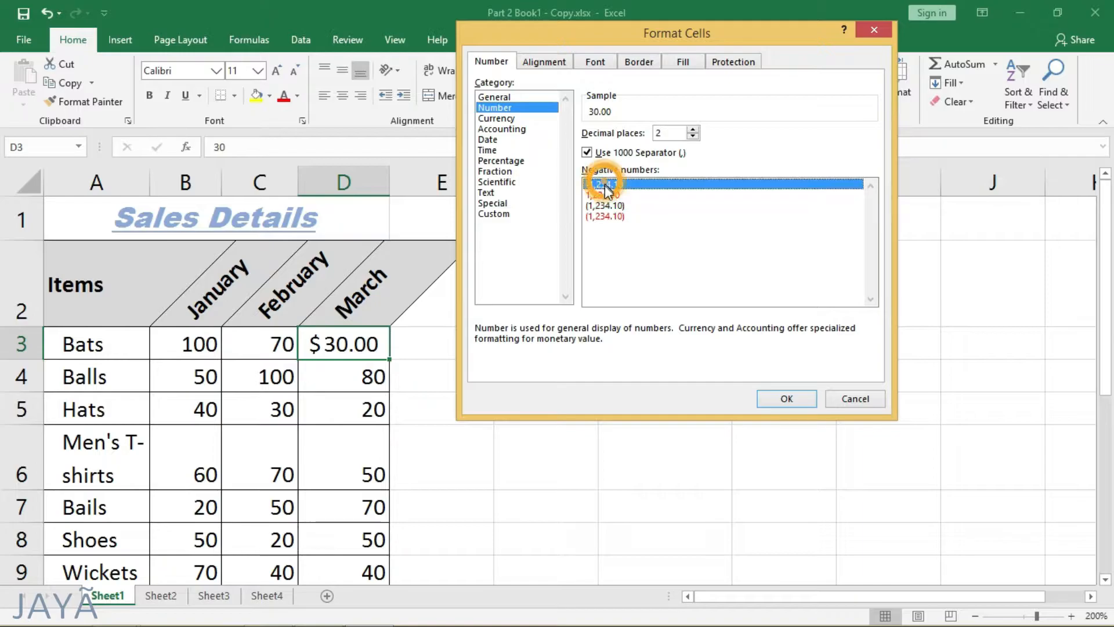
{"action": "left_click", "coordinate": [608, 195]}
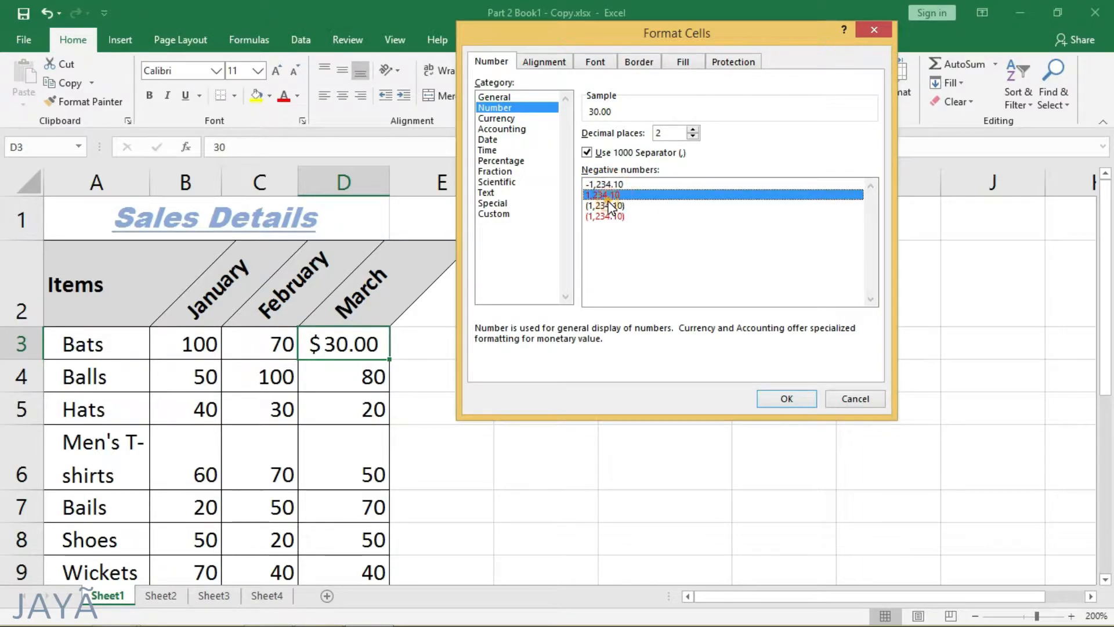
{"action": "left_click", "coordinate": [610, 206]}
{"action": "left_click", "coordinate": [501, 119]}
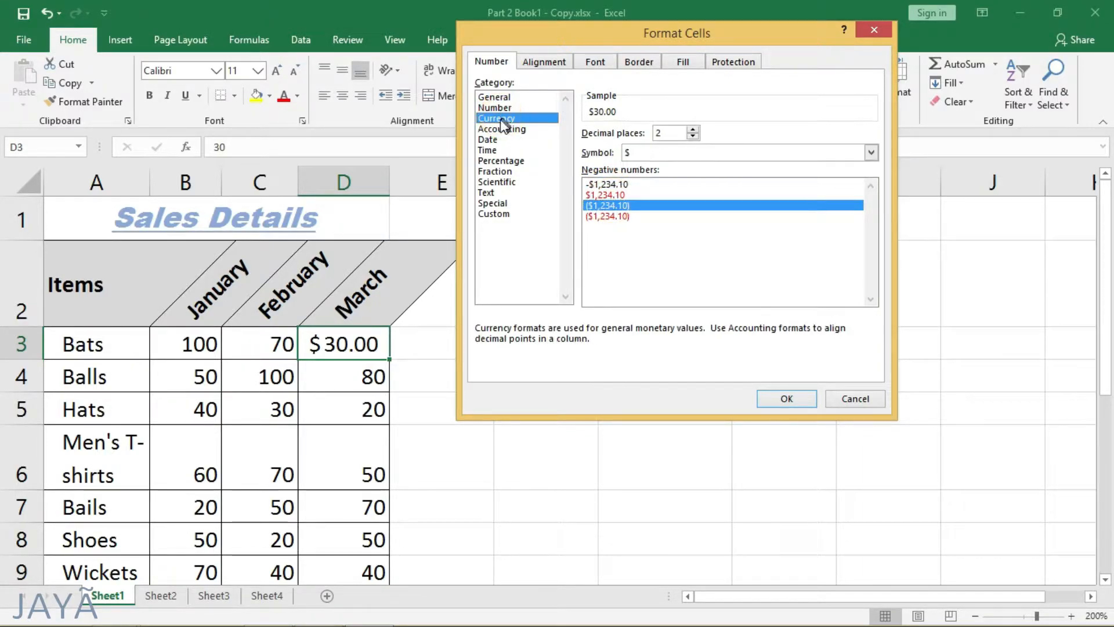
{"action": "left_click", "coordinate": [489, 140]}
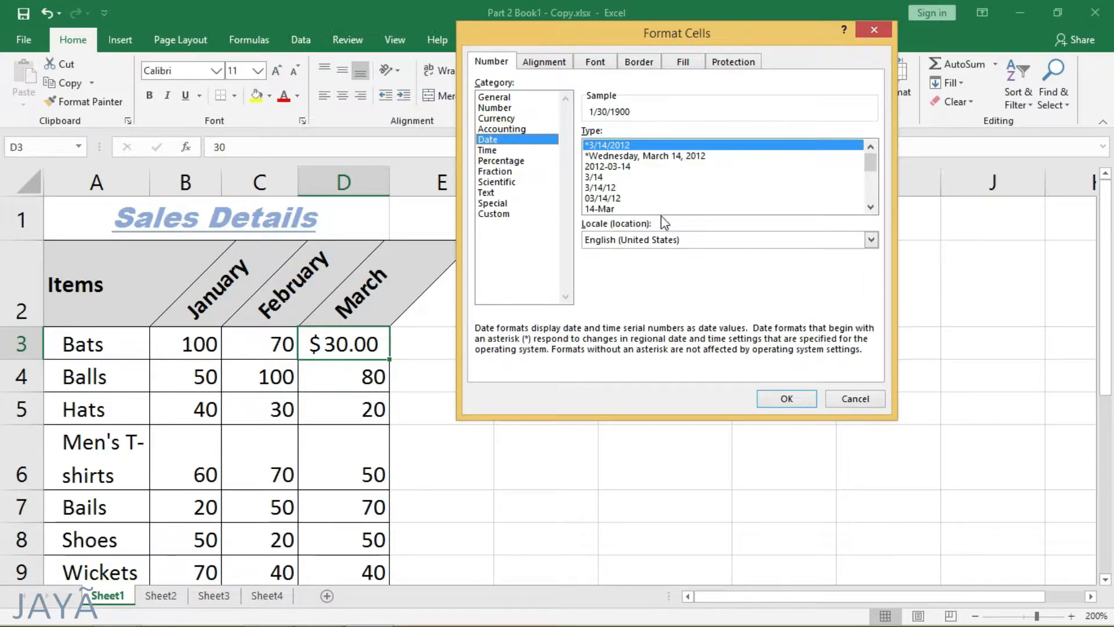
{"action": "left_click", "coordinate": [610, 166]}
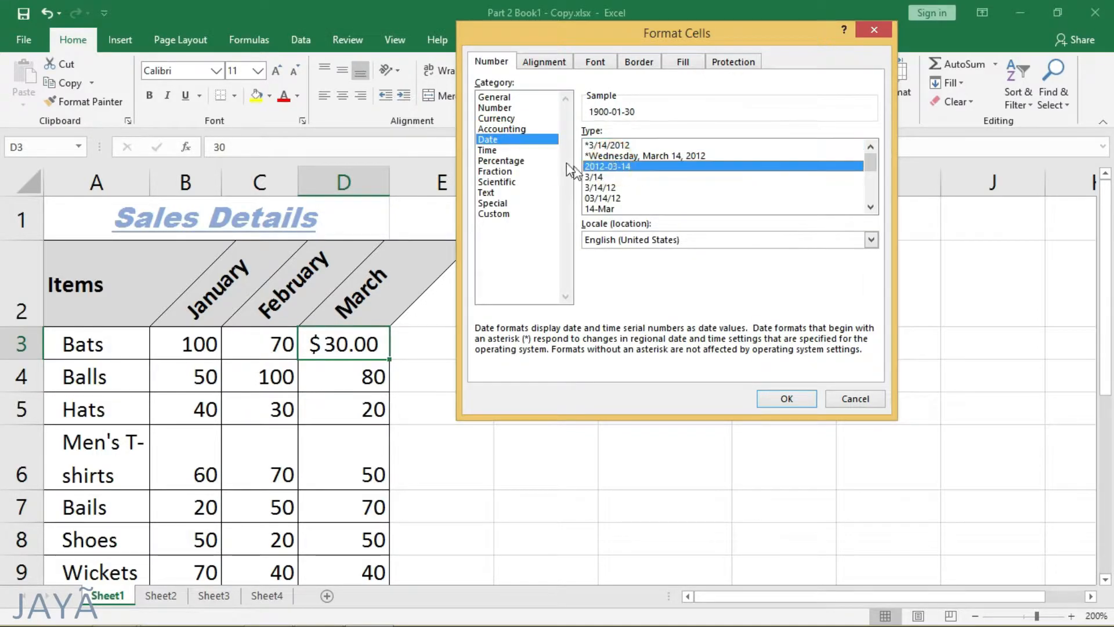
{"action": "left_click", "coordinate": [496, 150]}
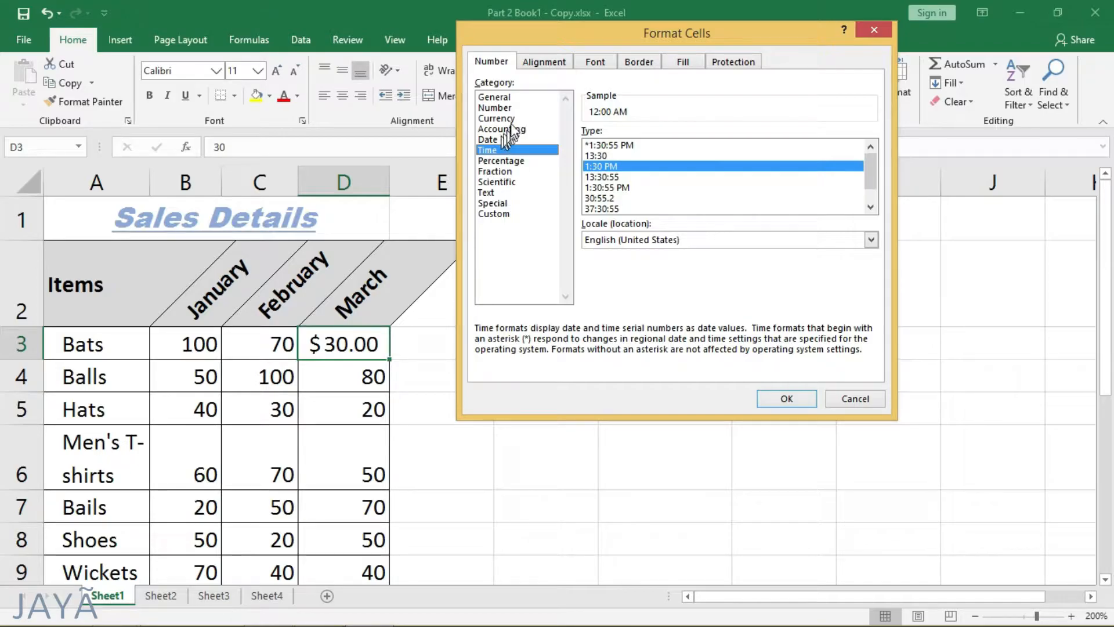
Step: Format D3 as Number with two decimal places, the 1000 separator and negative numbers in parentheses
{"action": "left_click", "coordinate": [508, 108]}
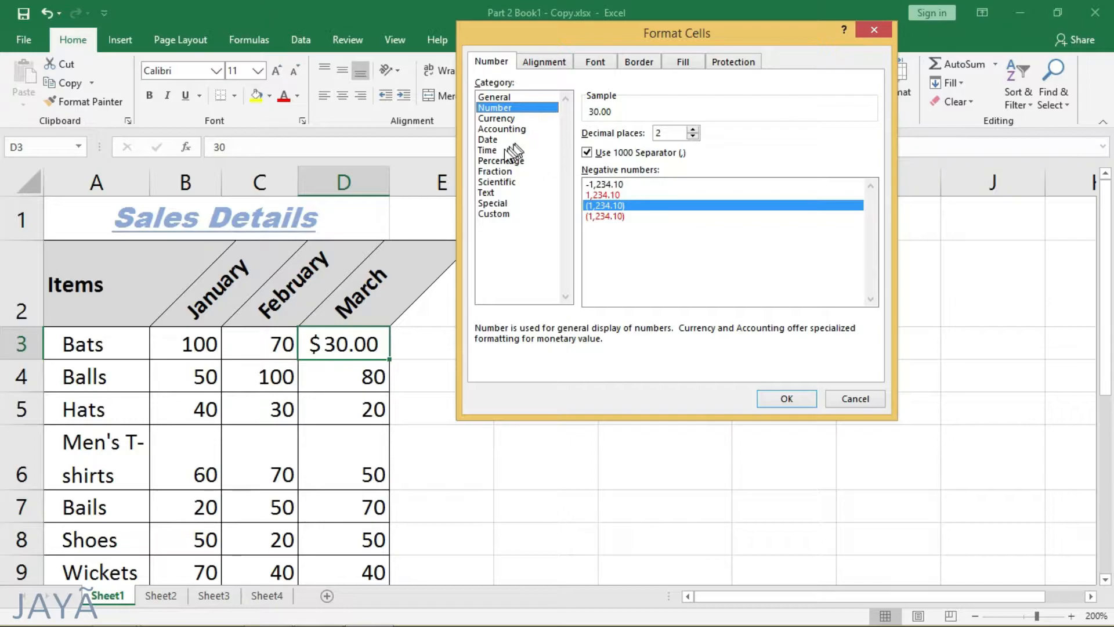
{"action": "left_click", "coordinate": [492, 192]}
{"action": "left_click", "coordinate": [495, 108]}
{"action": "left_click", "coordinate": [778, 399]}
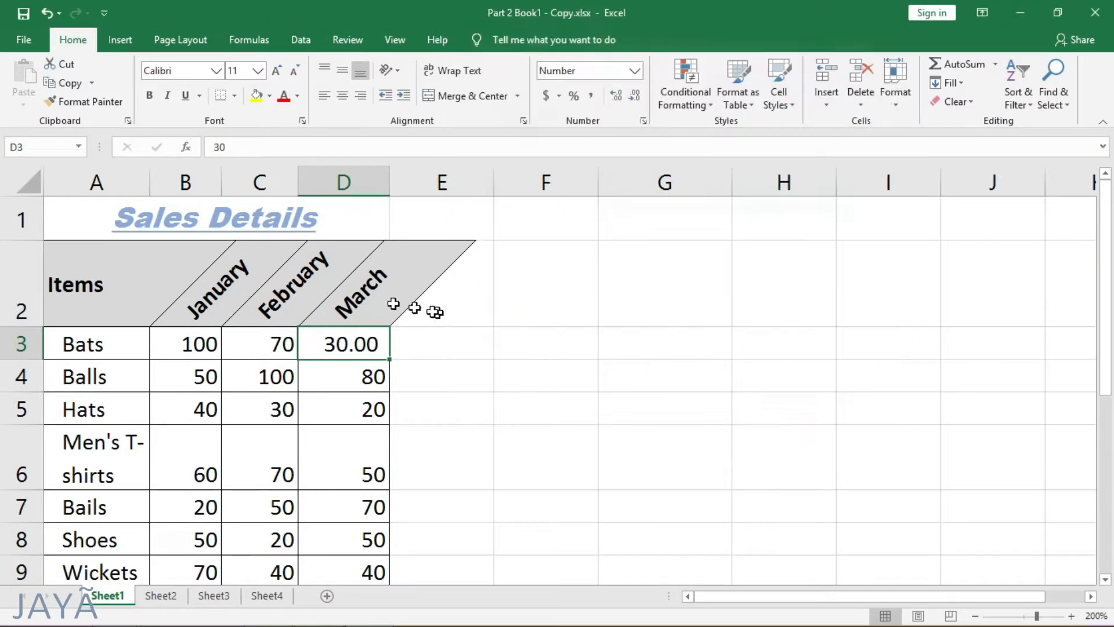
Step: Undo the number format changes on D3 and the widening of column D
{"action": "key", "text": "ctrl+z"}
{"action": "key", "text": "ctrl+z"}
{"action": "key", "text": "ctrl+z"}
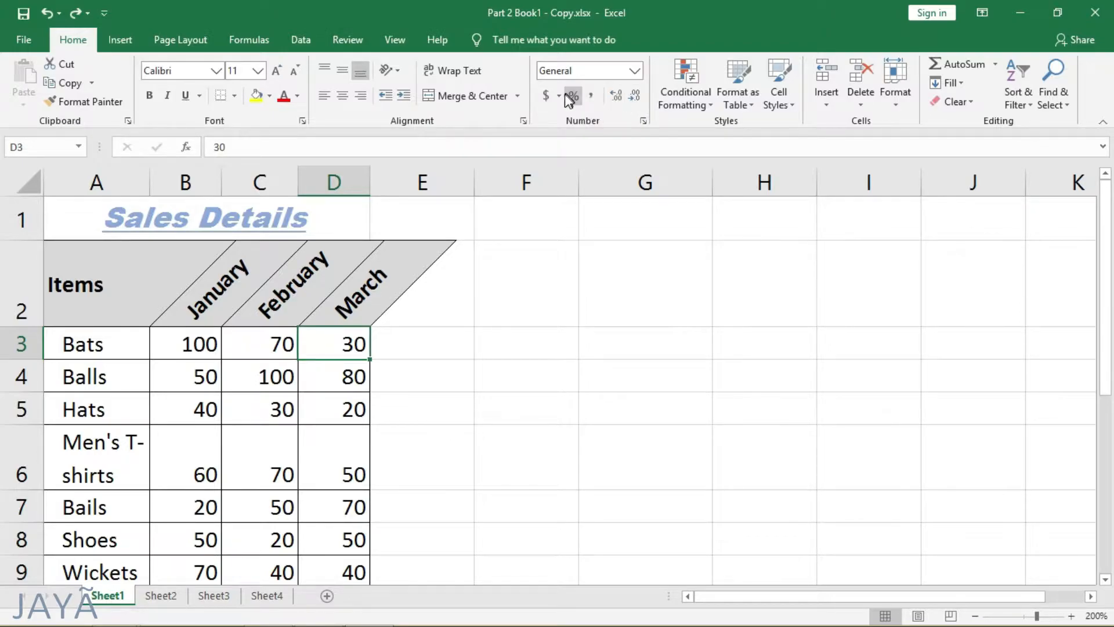
{"action": "left_click", "coordinate": [631, 71]}
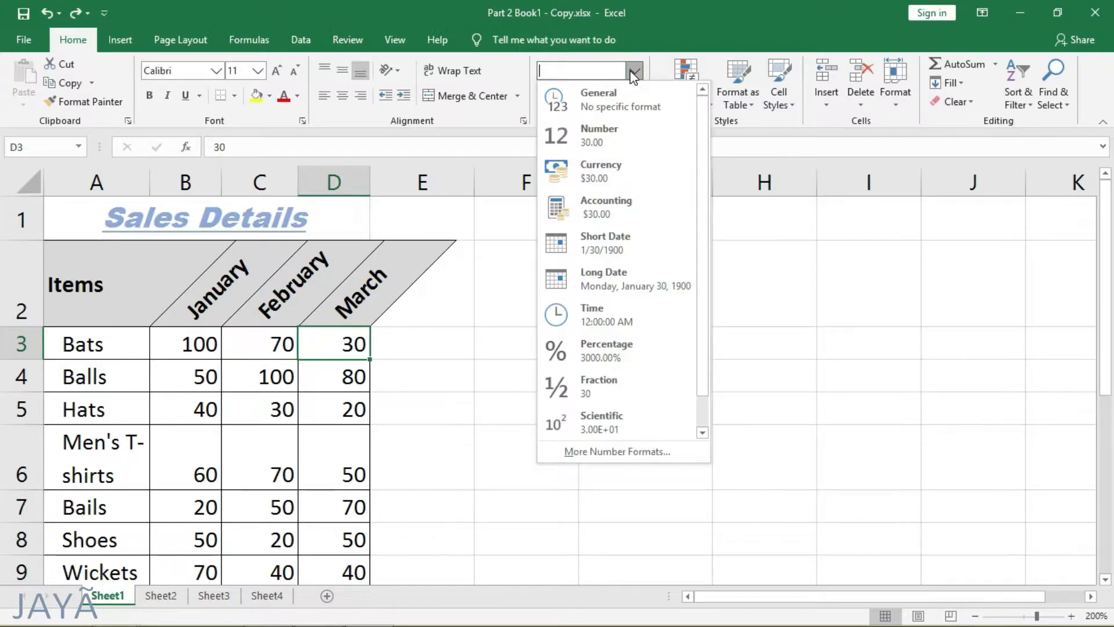
{"action": "left_click", "coordinate": [632, 72]}
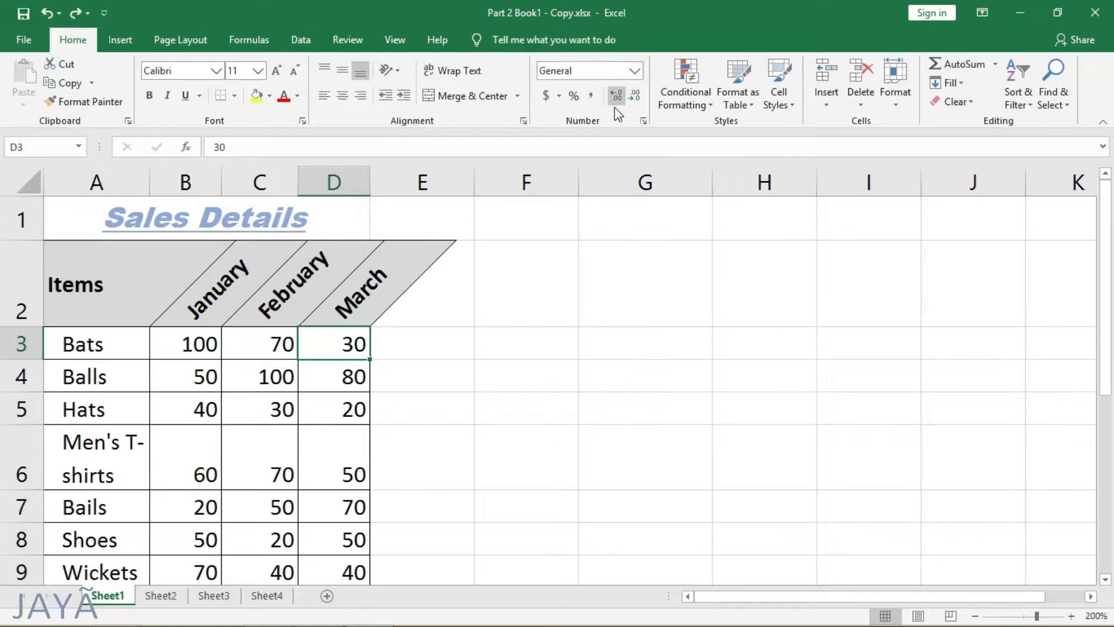
{"action": "left_click", "coordinate": [558, 93]}
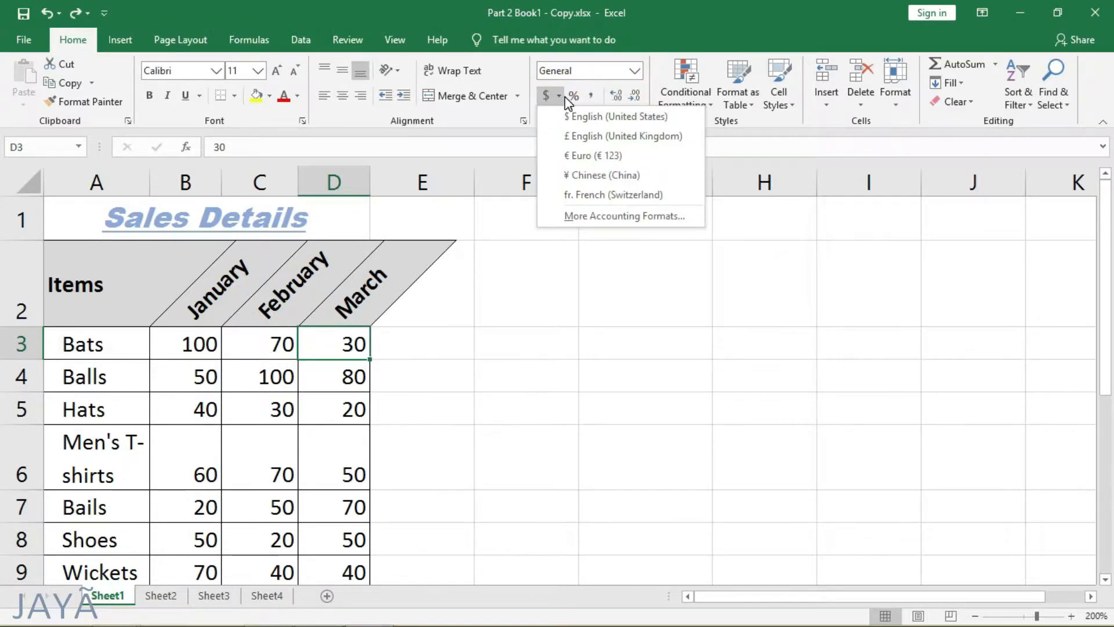
{"action": "left_click", "coordinate": [563, 97]}
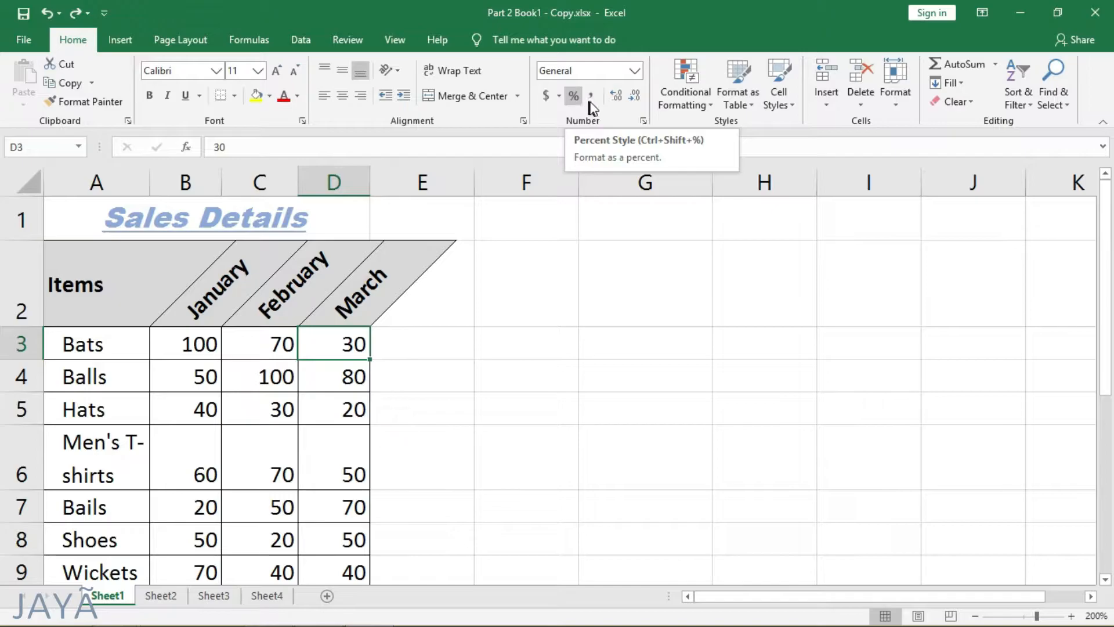
Step: Enter 1000000 in cell G3 and apply the Comma Style to it
{"action": "left_click", "coordinate": [607, 333]}
{"action": "type", "text": "1000000"}
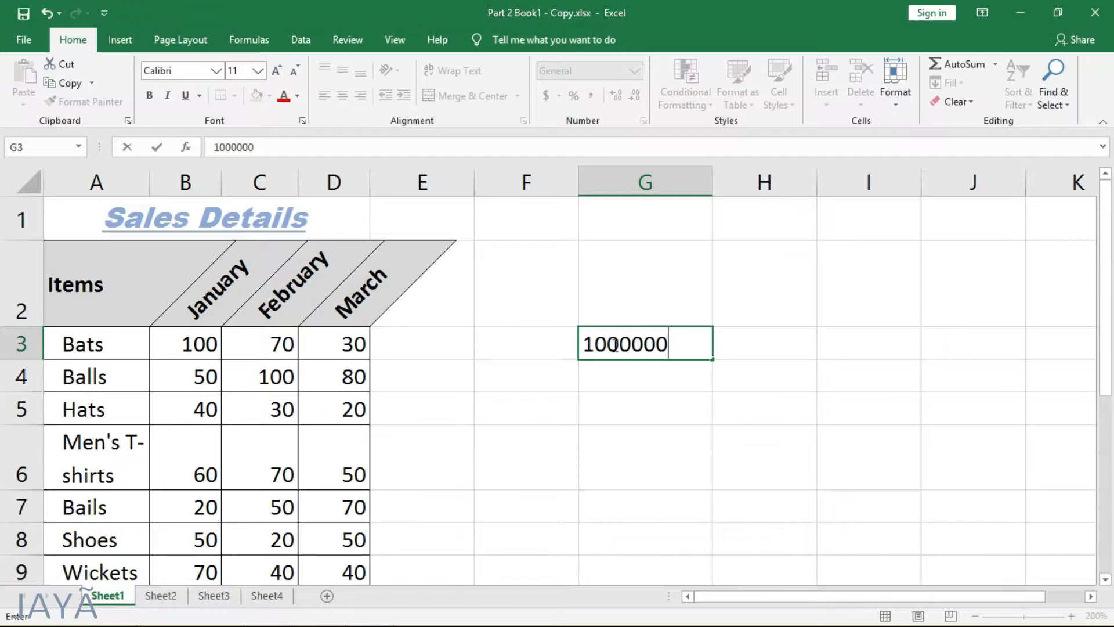
{"action": "key", "text": "ctrl+Return"}
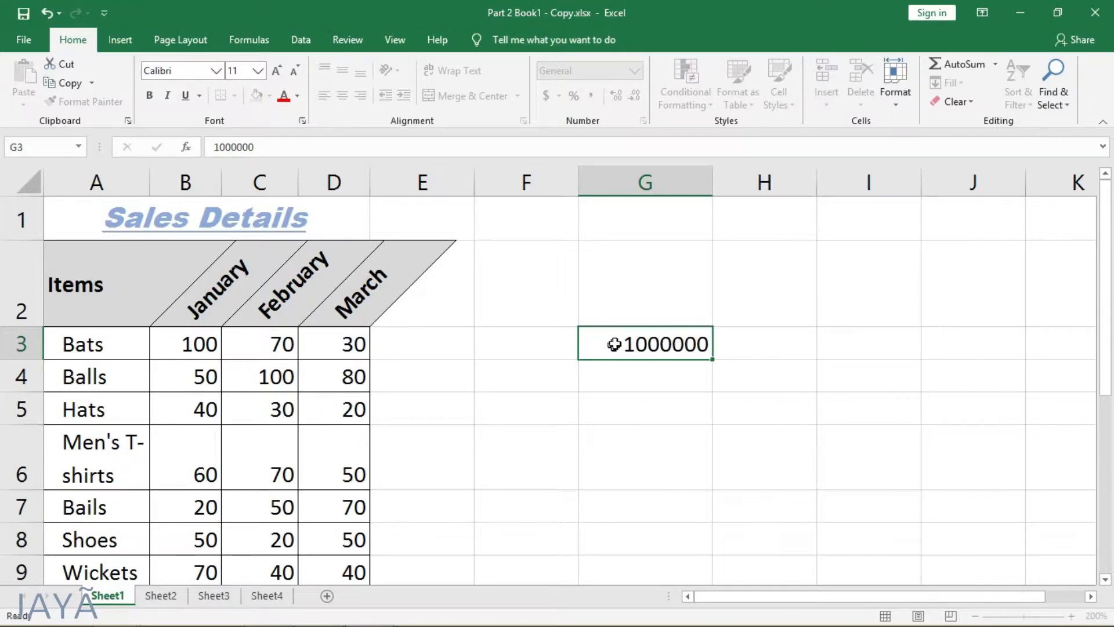
{"action": "left_click", "coordinate": [590, 96]}
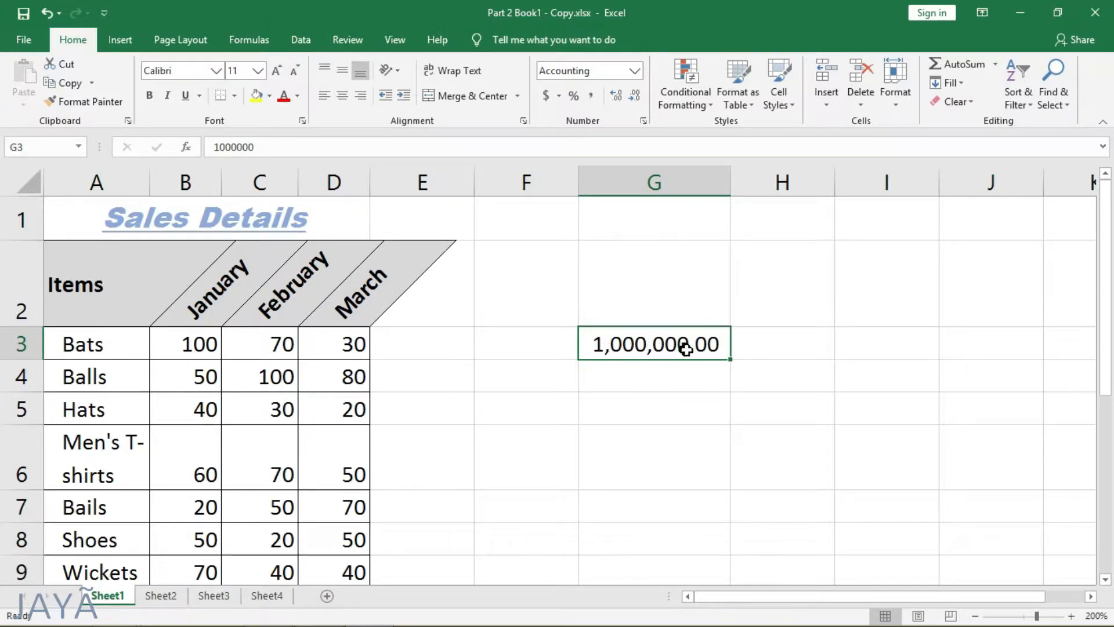
Step: Add decimal places to G3 and reduce them to none, finishing by clearing the cell's value
{"action": "left_click", "coordinate": [620, 97]}
{"action": "left_click", "coordinate": [621, 96]}
{"action": "left_click", "coordinate": [635, 95]}
{"action": "left_click", "coordinate": [635, 95]}
{"action": "left_click", "coordinate": [635, 95]}
{"action": "left_click", "coordinate": [635, 95]}
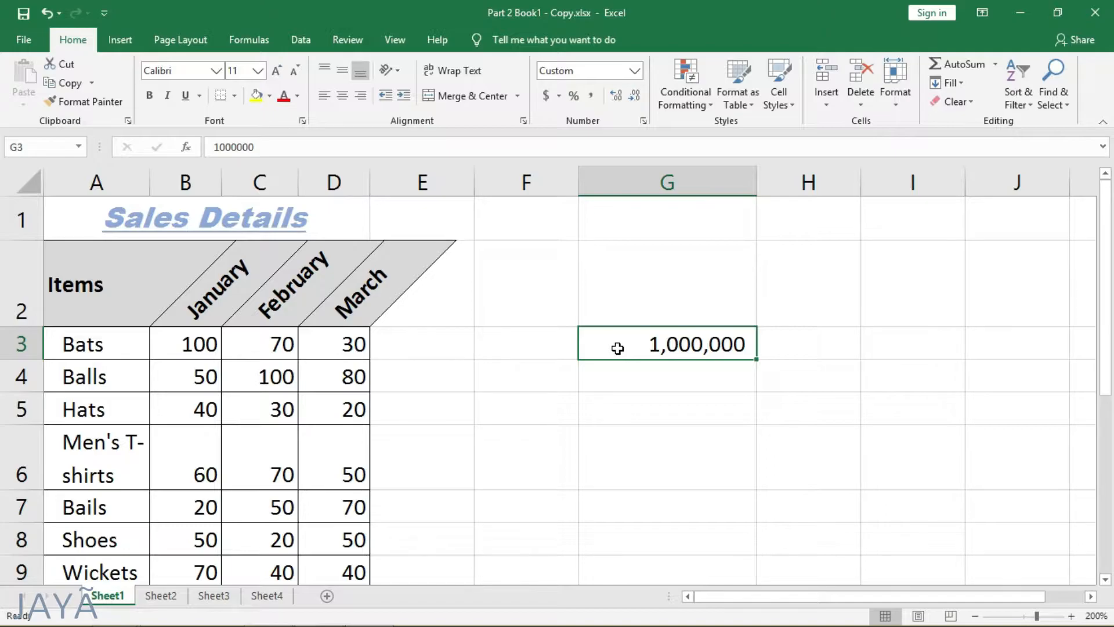
{"action": "key", "text": "Delete"}
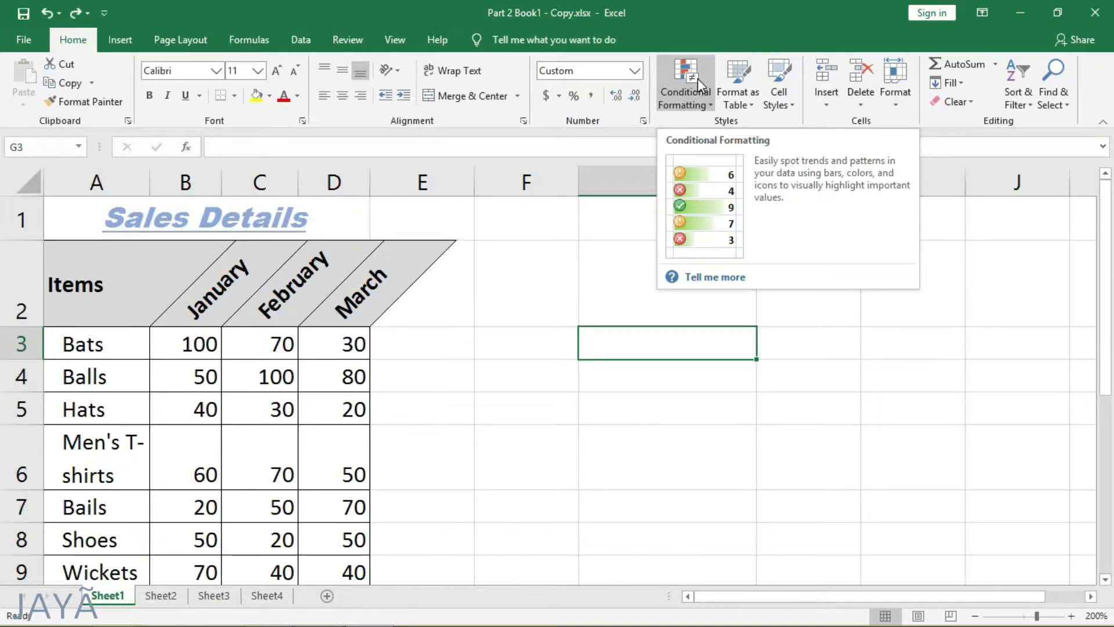
Step: Highlight the sales values less than 50 in B3:D9 with Light Red Fill with Dark Red Text
{"action": "left_click", "coordinate": [184, 344]}
{"action": "left_click_drag", "start_coordinate": [204, 391], "coordinate": [341, 529]}
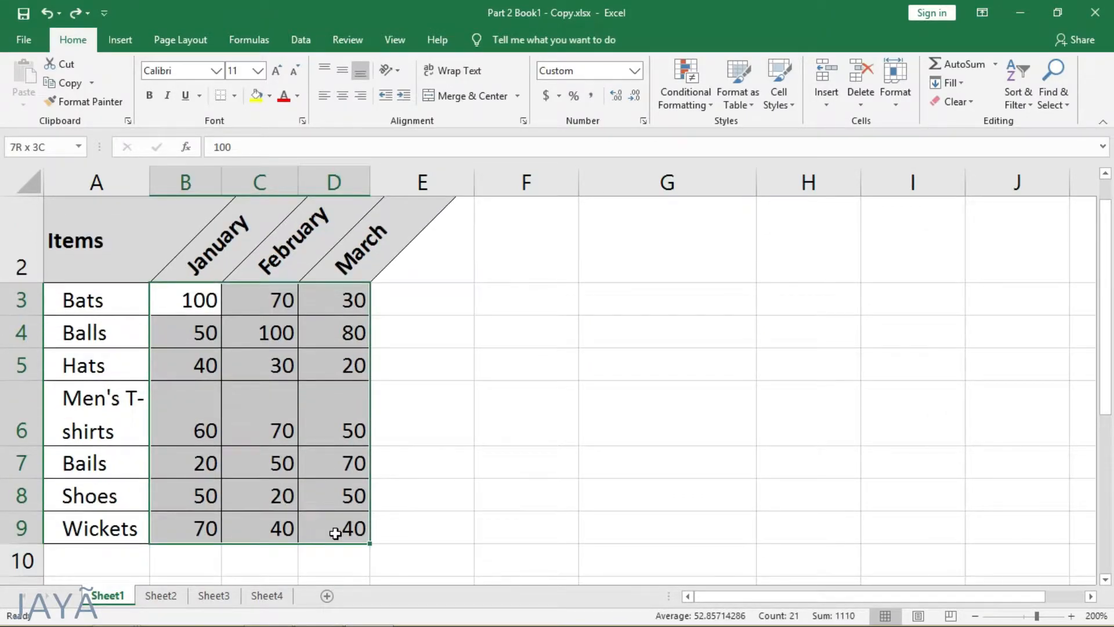
{"action": "left_click", "coordinate": [703, 96]}
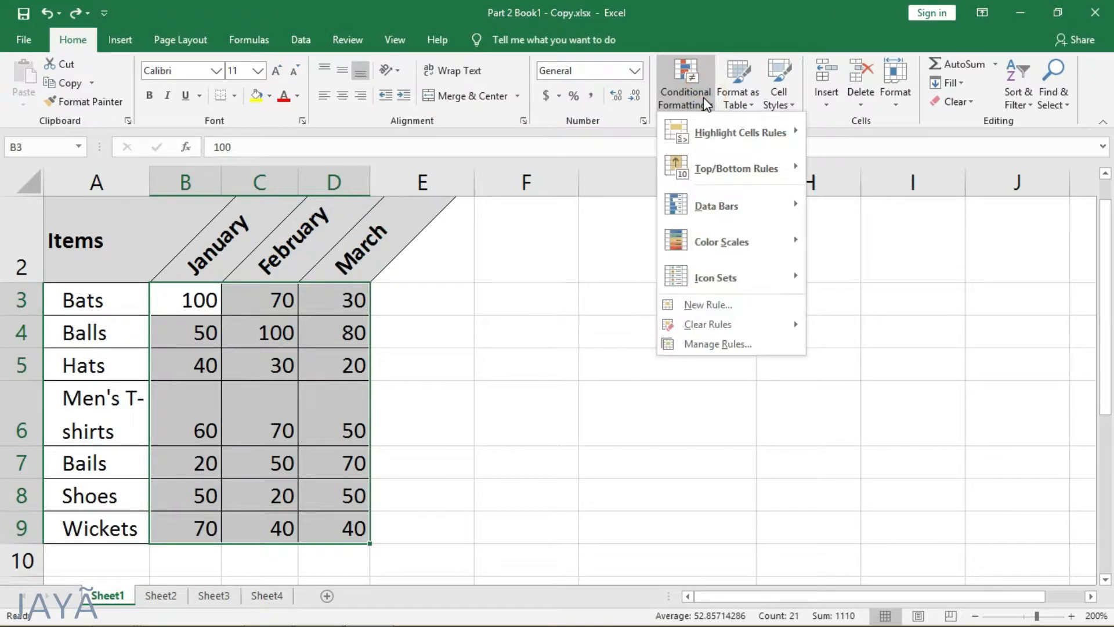
{"action": "mouse_move", "coordinate": [722, 131]}
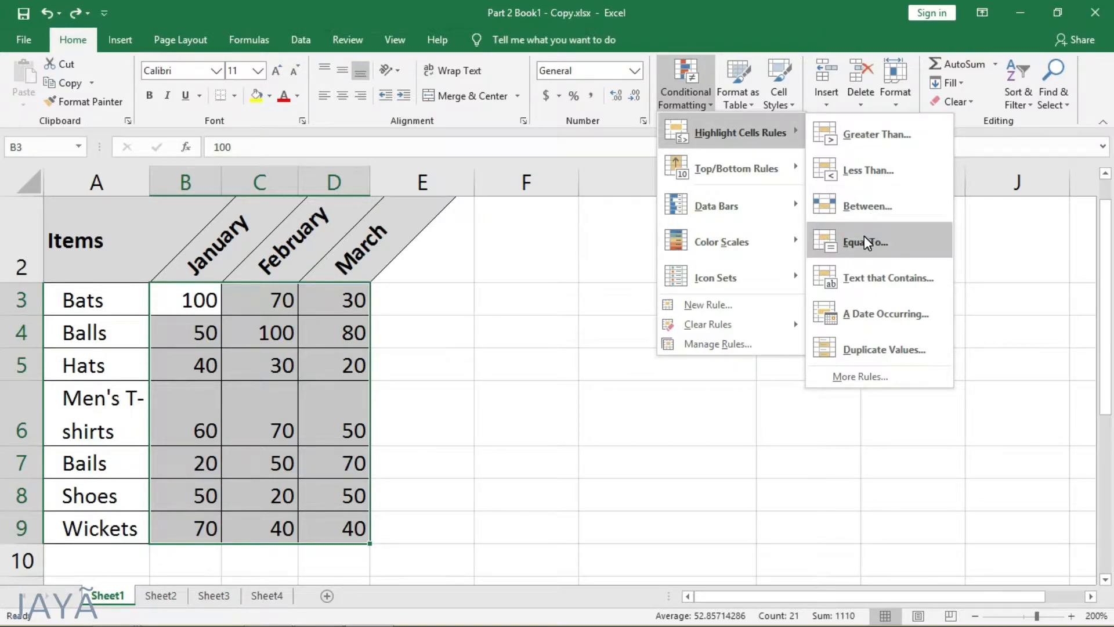
{"action": "left_click", "coordinate": [878, 171]}
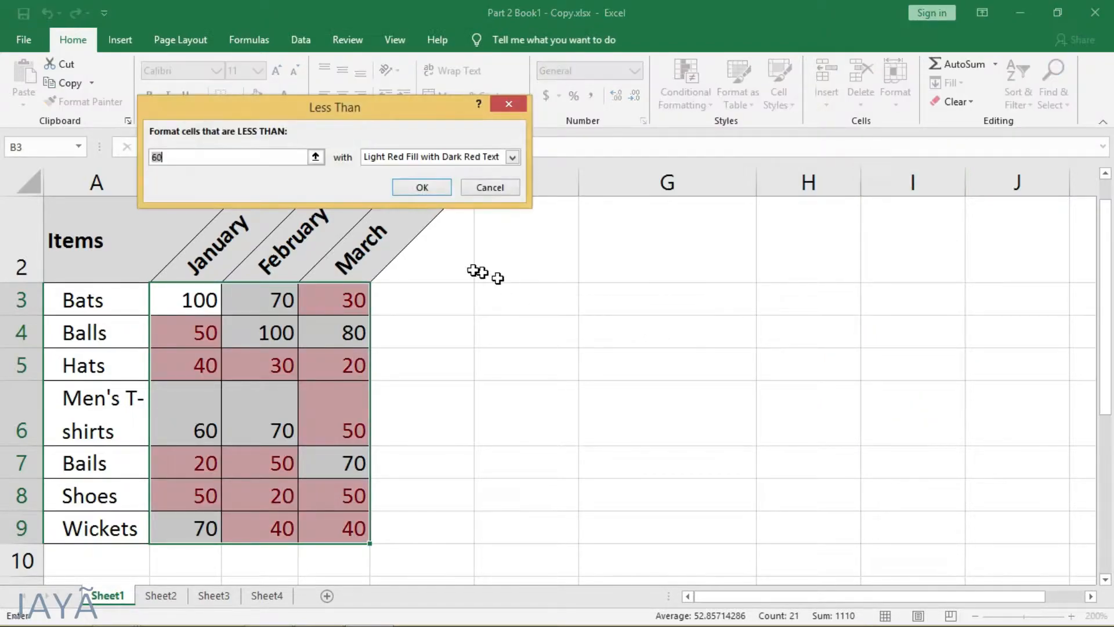
{"action": "left_click", "coordinate": [239, 155]}
{"action": "key", "text": "BackSpace"}
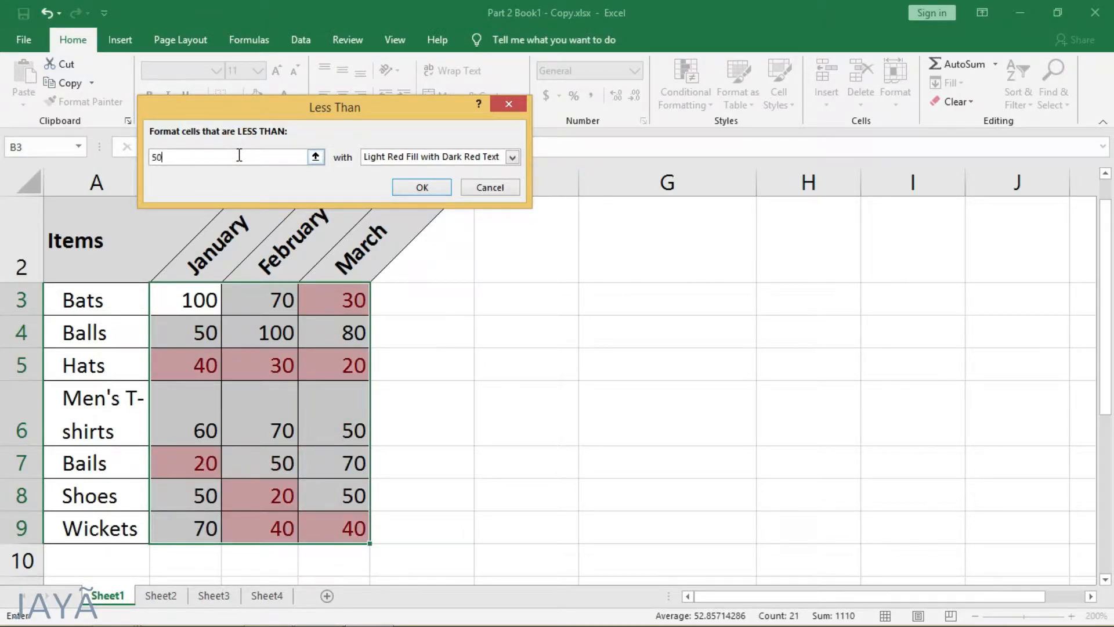
{"action": "left_click", "coordinate": [411, 155]}
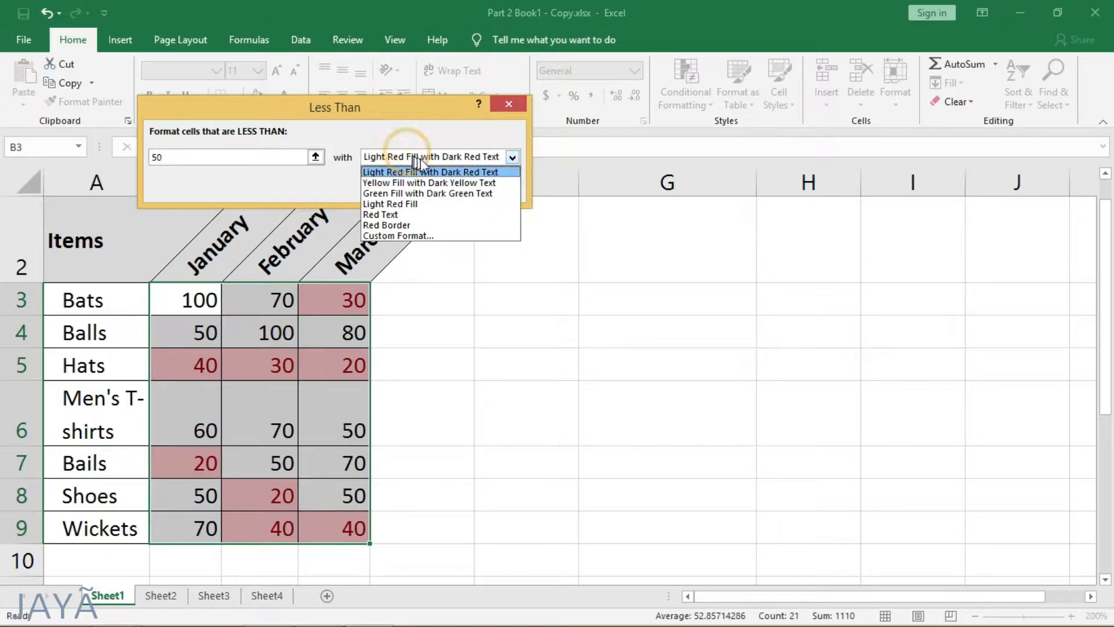
{"action": "left_click", "coordinate": [468, 172]}
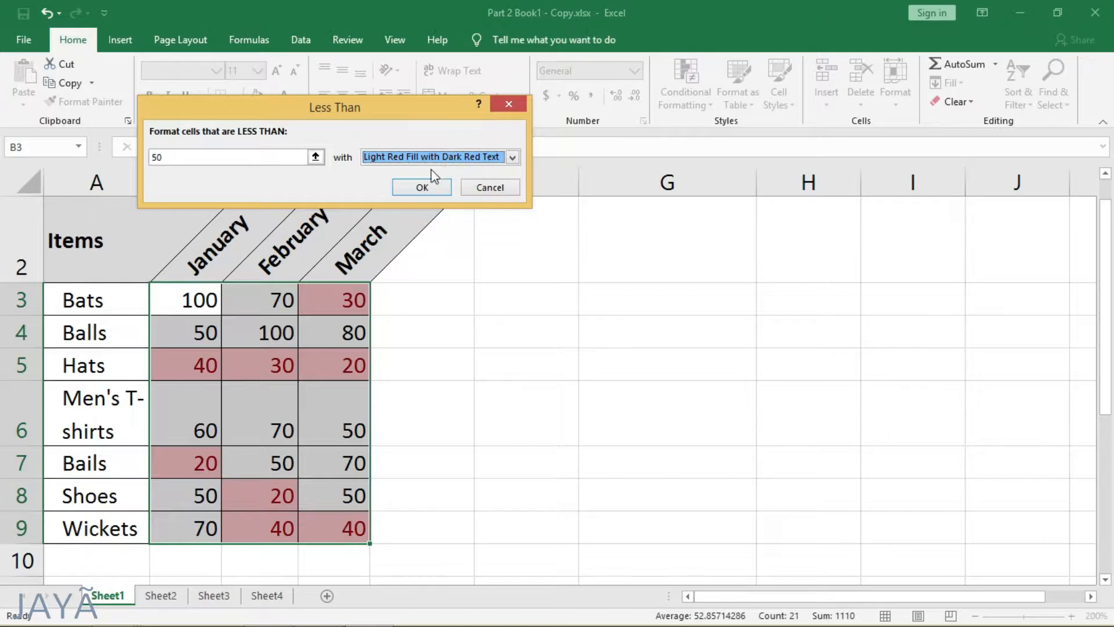
{"action": "left_click", "coordinate": [419, 188]}
{"action": "left_click", "coordinate": [428, 300]}
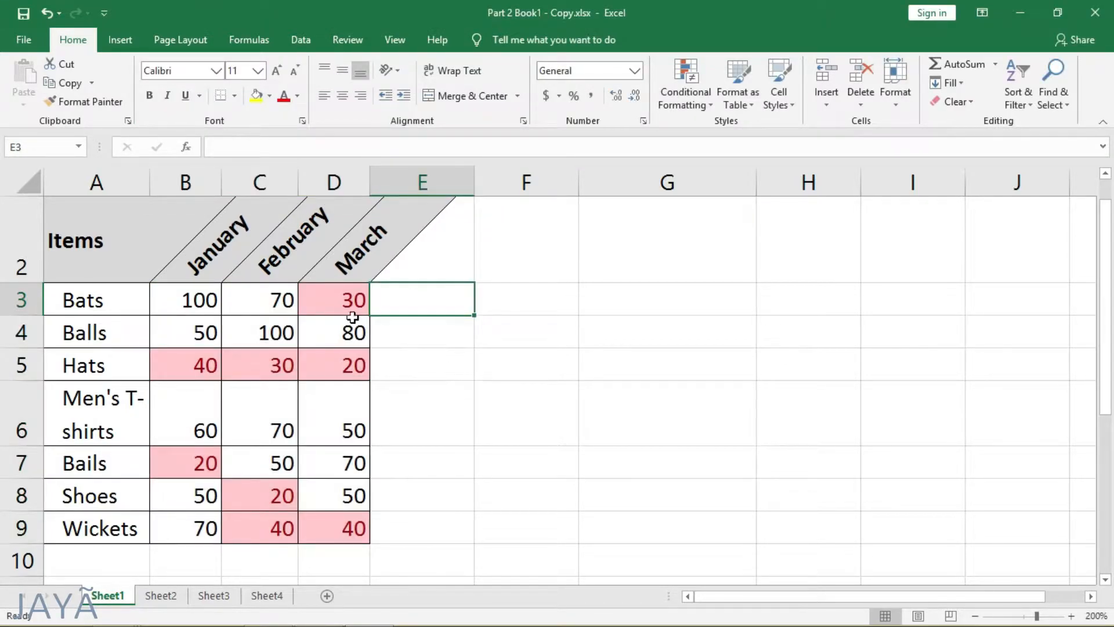
Step: Inspect the highlighted cells in D3 and the Hats row, and undo the less-than highlighting rule
{"action": "left_click", "coordinate": [339, 306]}
{"action": "left_click", "coordinate": [326, 368]}
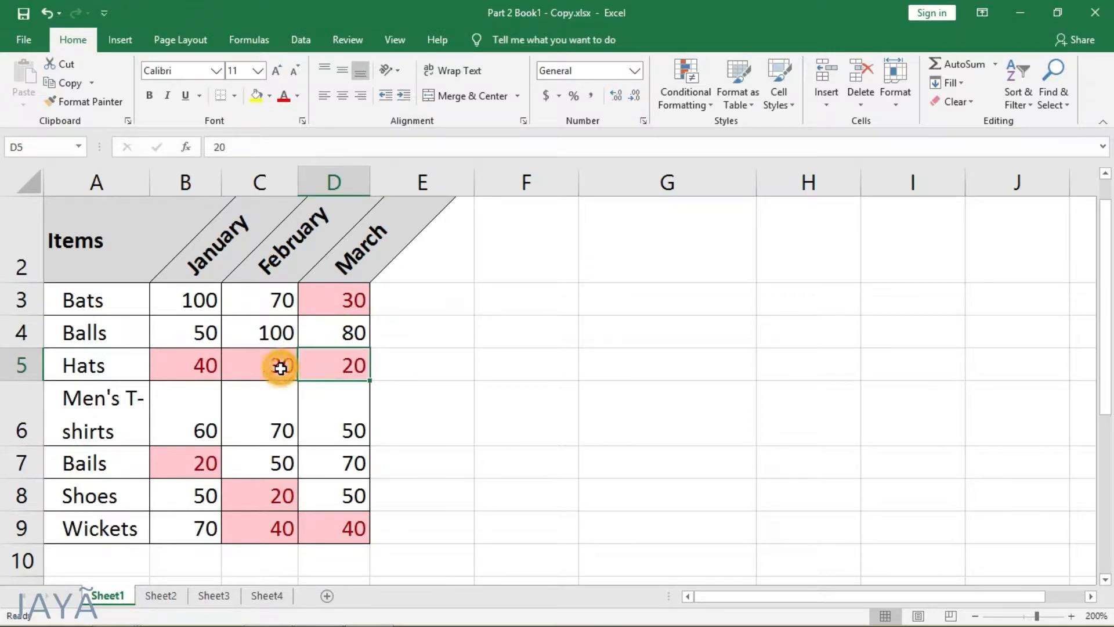
{"action": "left_click", "coordinate": [280, 368]}
{"action": "left_click", "coordinate": [195, 367]}
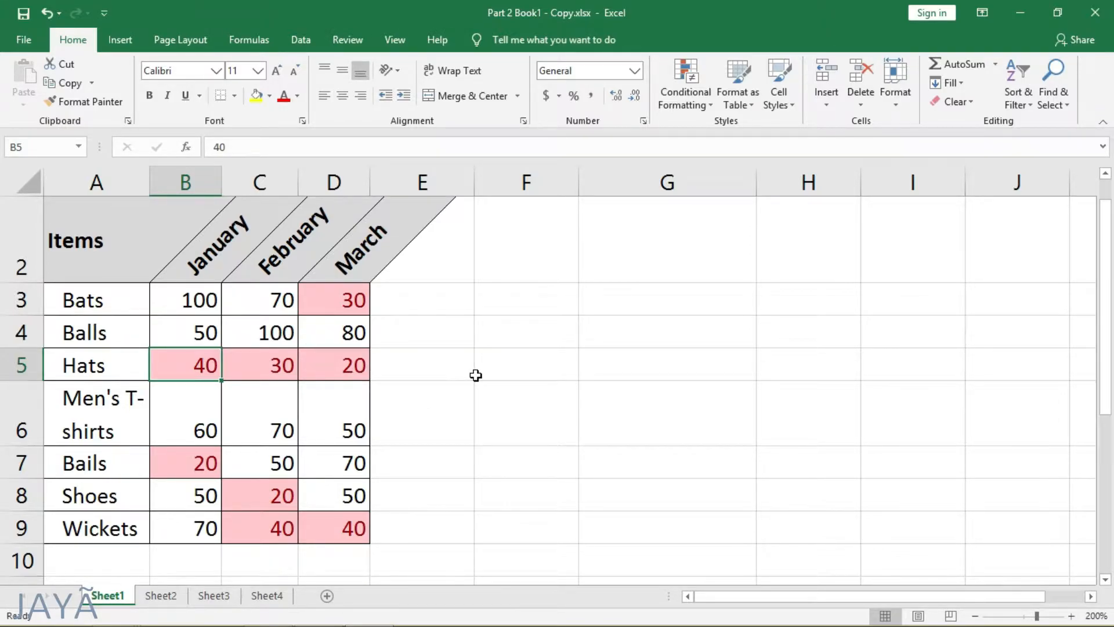
{"action": "key", "text": "ctrl+z"}
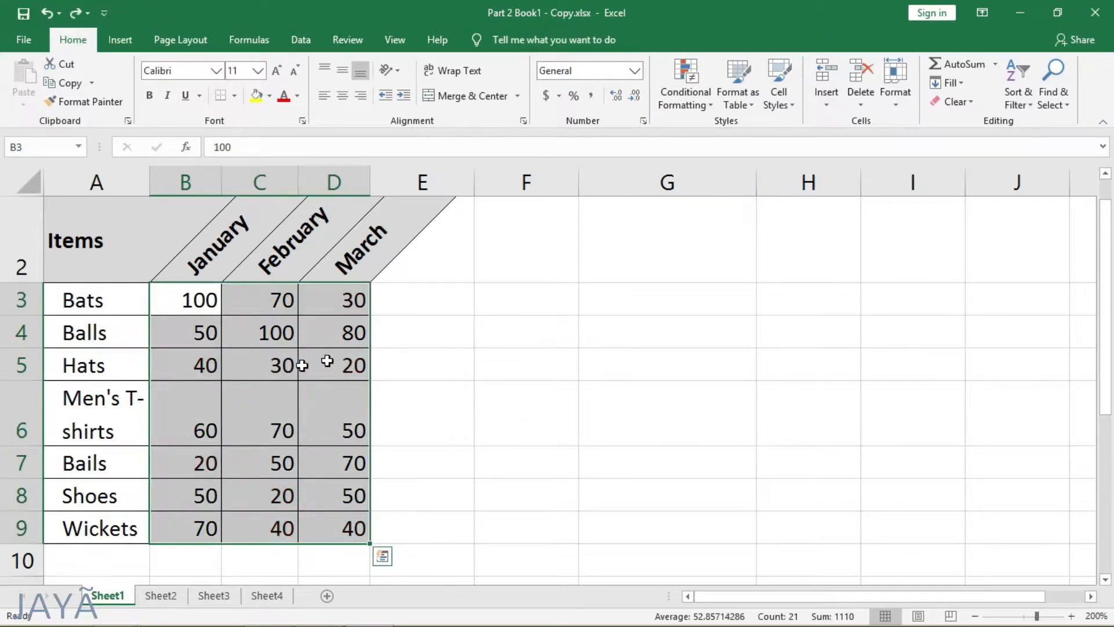
Step: Apply blue gradient-fill data bars to the sales values in B3:D9
{"action": "left_click", "coordinate": [687, 100]}
{"action": "mouse_move", "coordinate": [741, 163]}
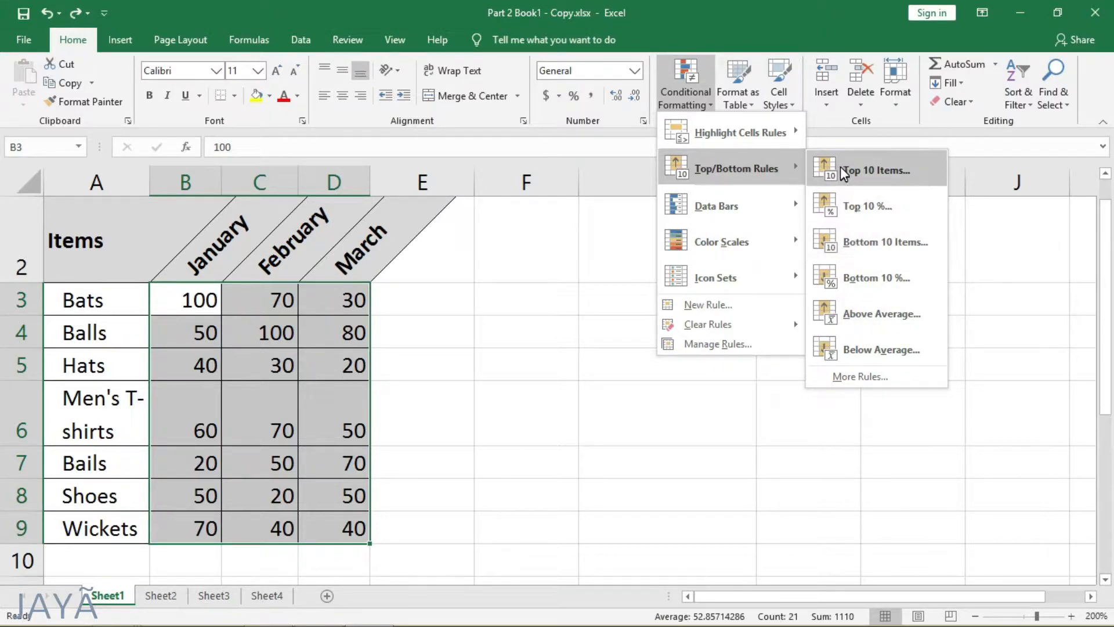
{"action": "mouse_move", "coordinate": [751, 208]}
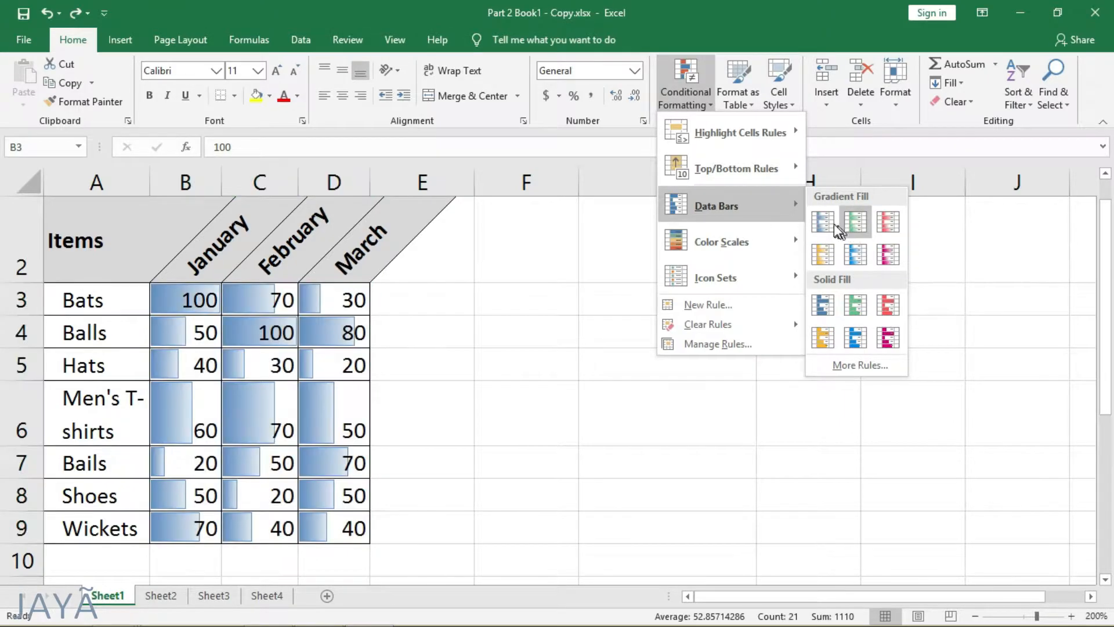
{"action": "left_click", "coordinate": [832, 223]}
{"action": "left_click", "coordinate": [545, 316]}
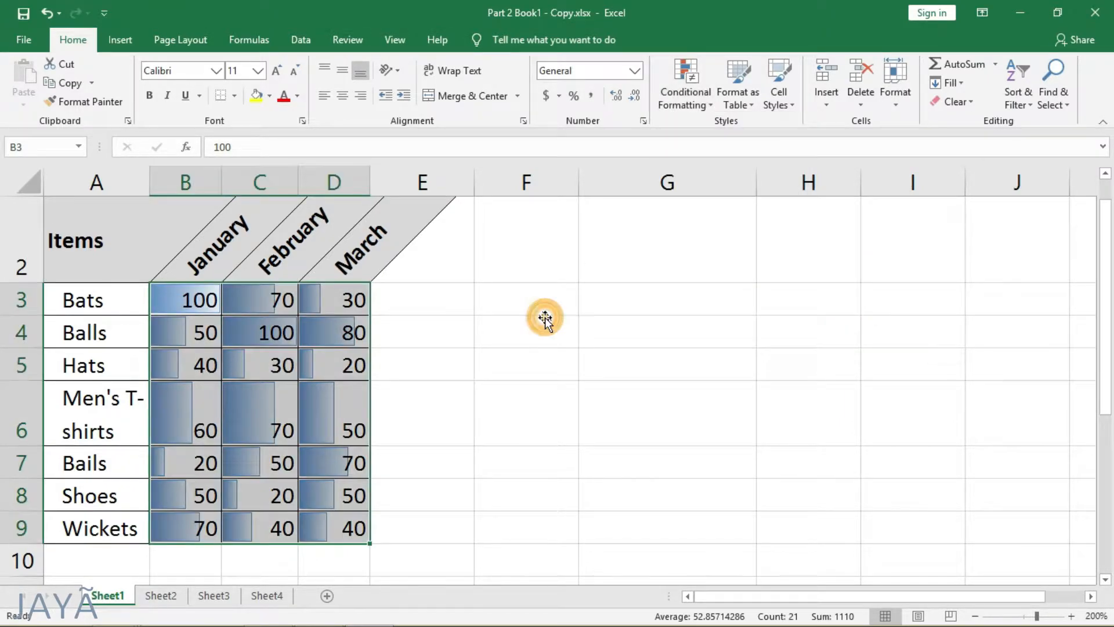
Step: Compare the data bars in the January column and undo the data bar formatting
{"action": "left_click", "coordinate": [196, 301]}
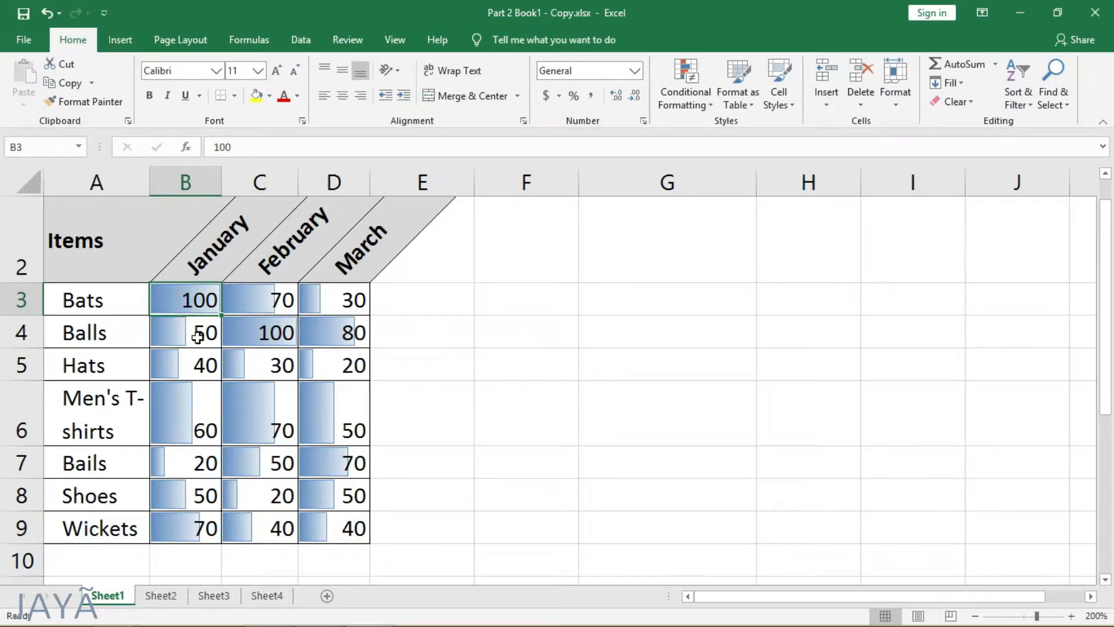
{"action": "left_click", "coordinate": [199, 328]}
{"action": "left_click", "coordinate": [209, 370]}
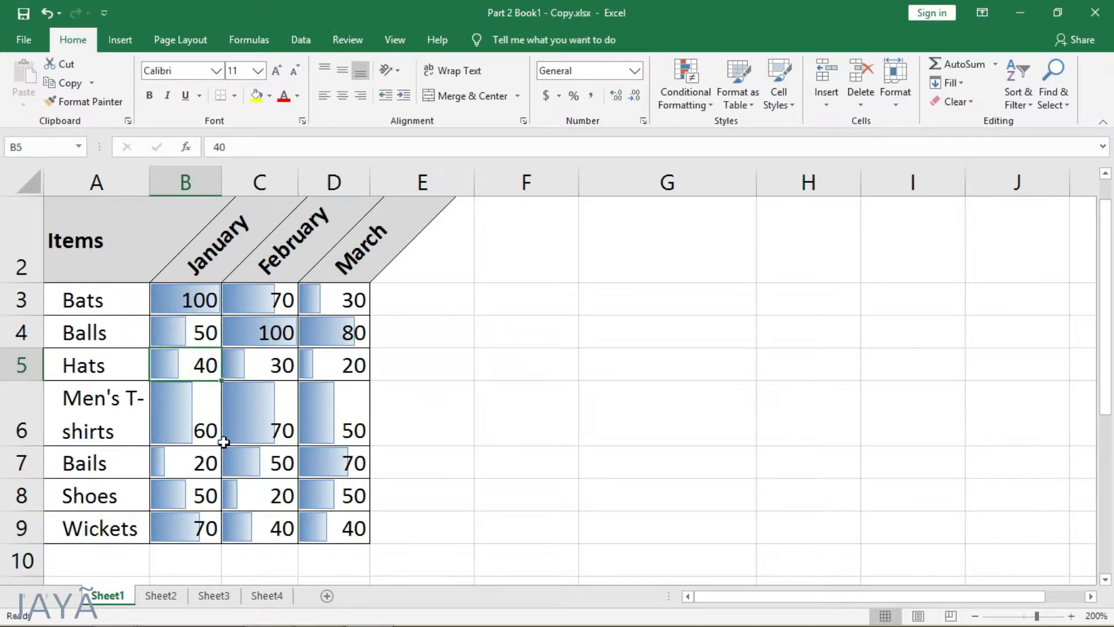
{"action": "left_click", "coordinate": [207, 298]}
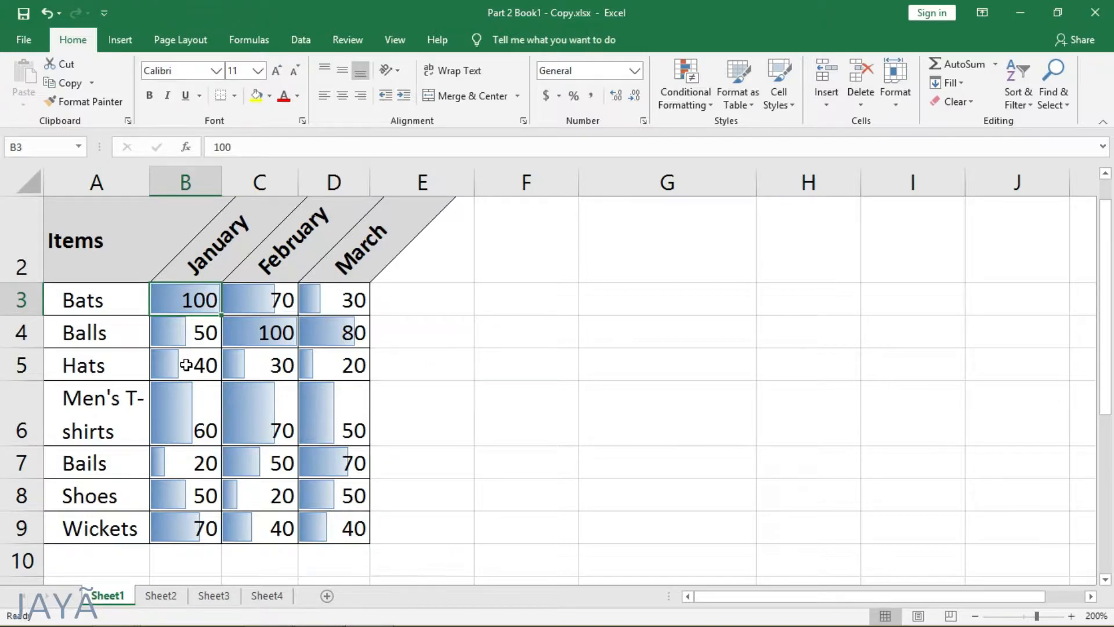
{"action": "key", "text": "ctrl+z"}
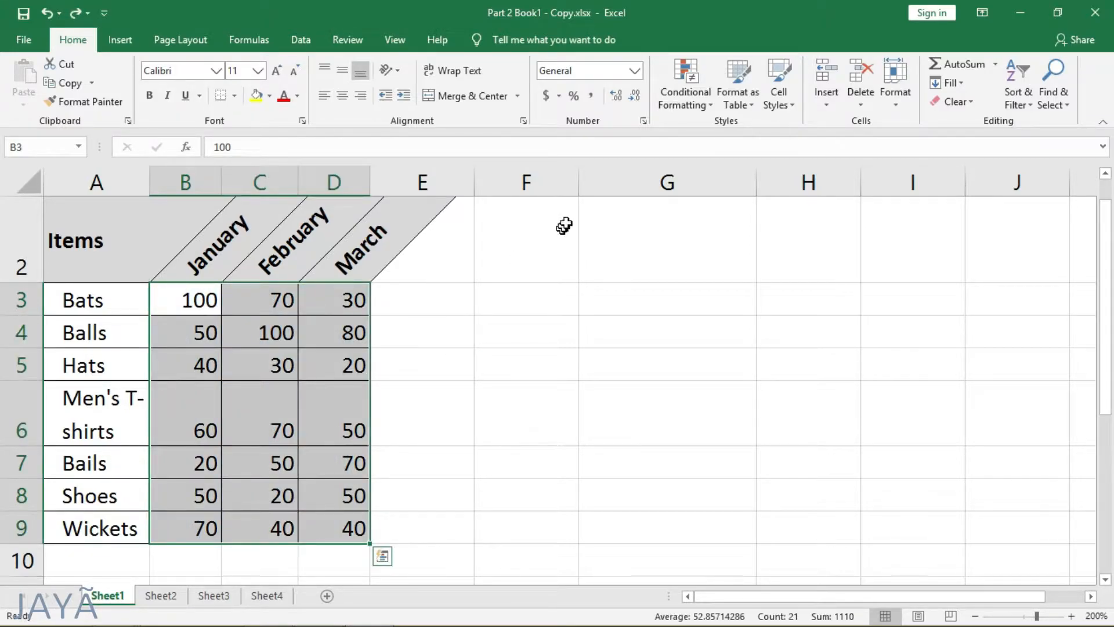
Step: Start a new conditional formatting rule for B3:D9 that formats only duplicate values
{"action": "left_click", "coordinate": [693, 92]}
{"action": "mouse_move", "coordinate": [704, 208]}
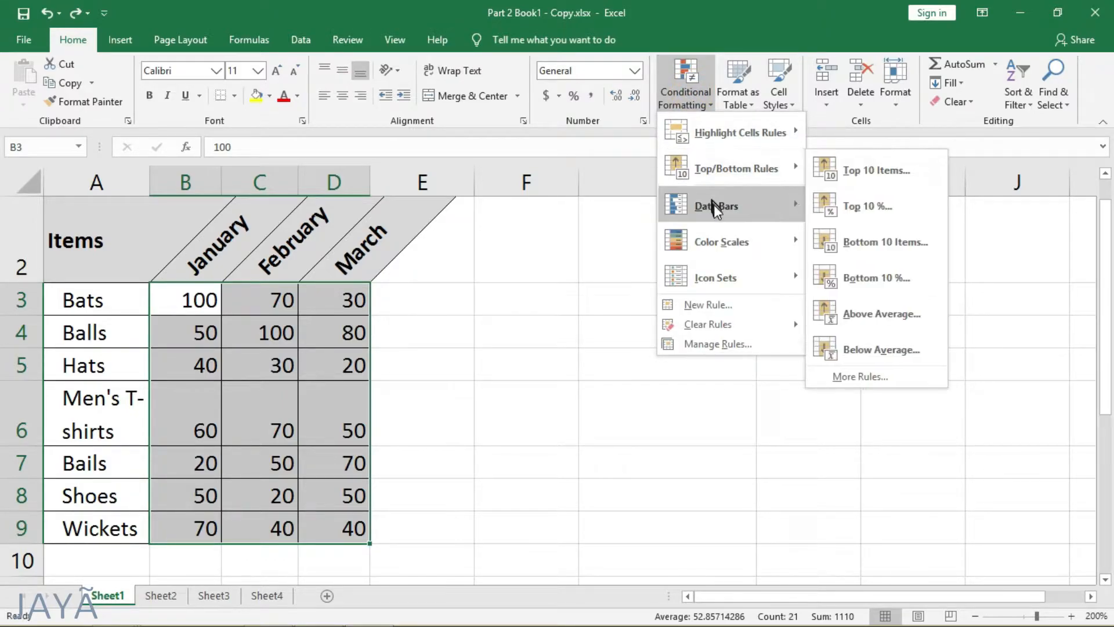
{"action": "mouse_move", "coordinate": [755, 245]}
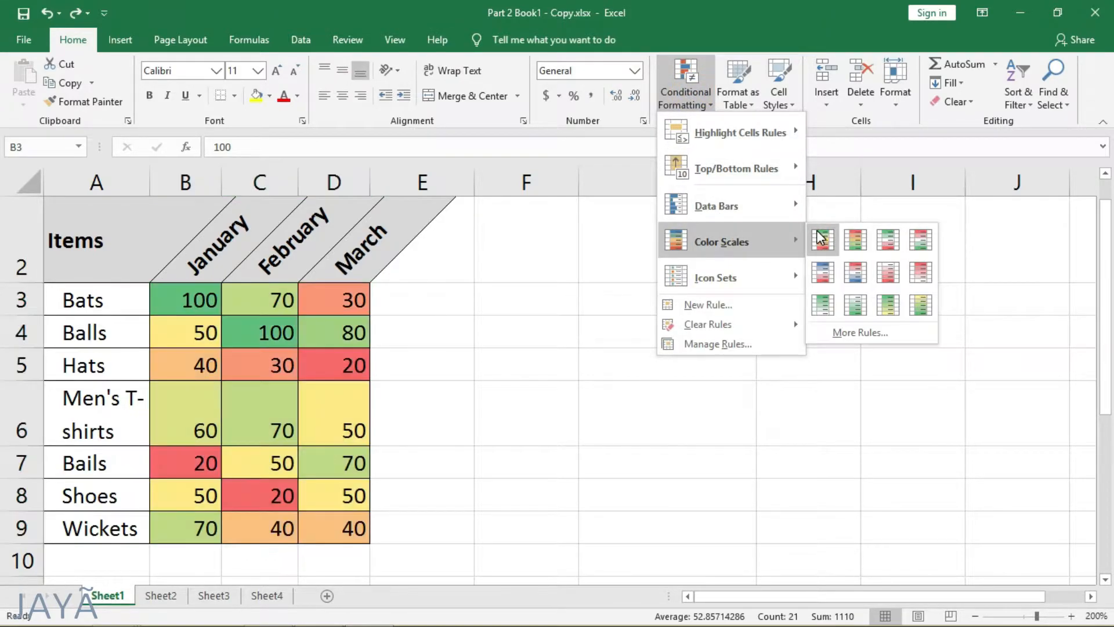
{"action": "mouse_move", "coordinate": [761, 276]}
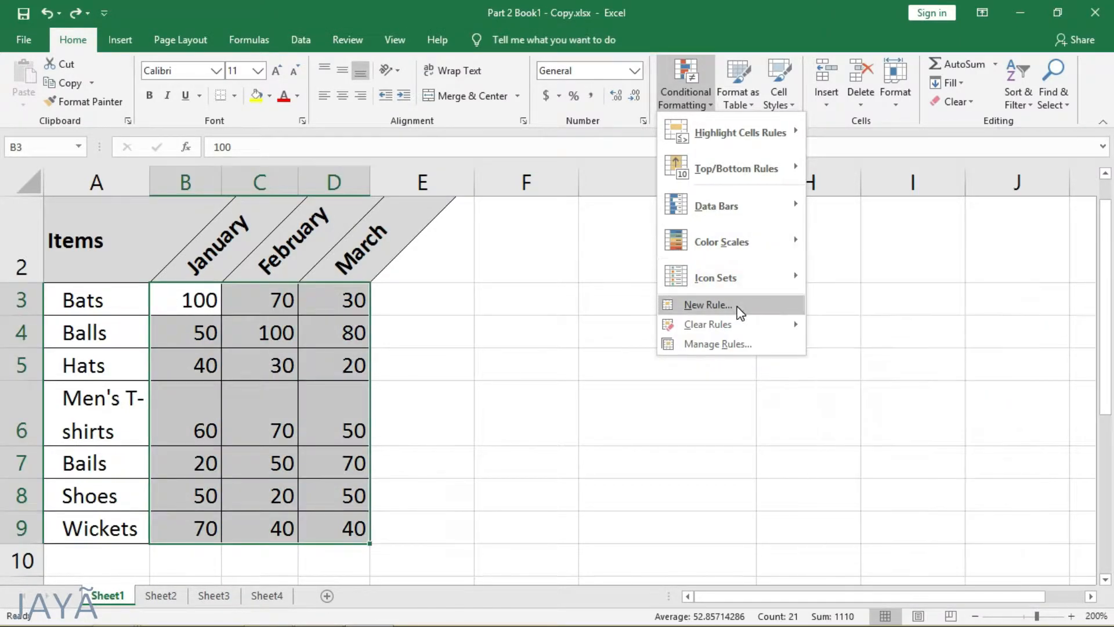
{"action": "left_click", "coordinate": [709, 305]}
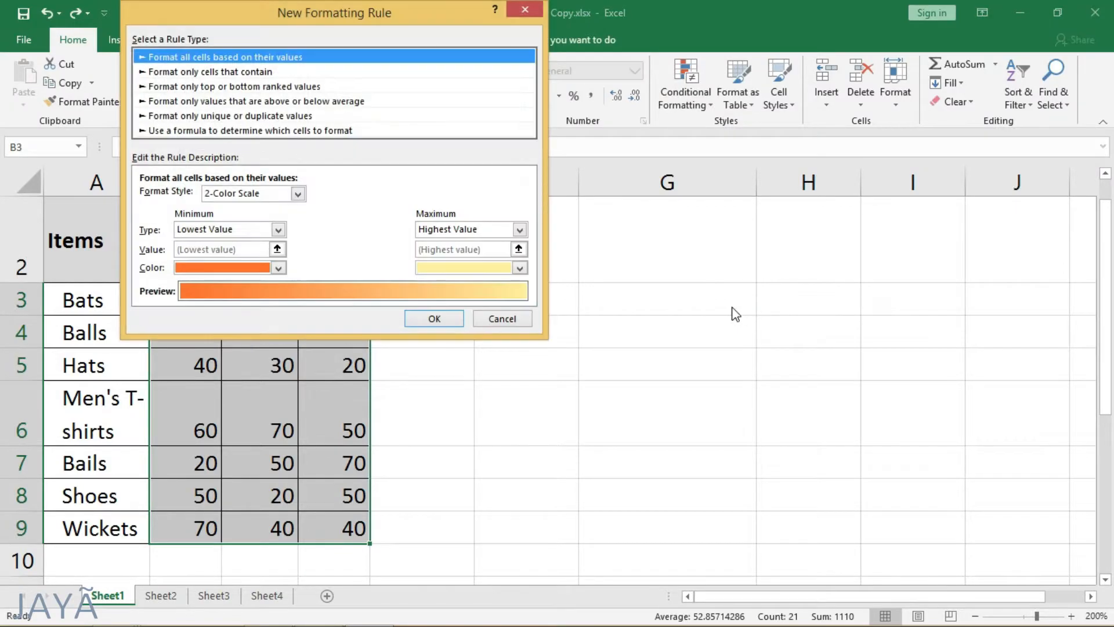
{"action": "left_click", "coordinate": [273, 72]}
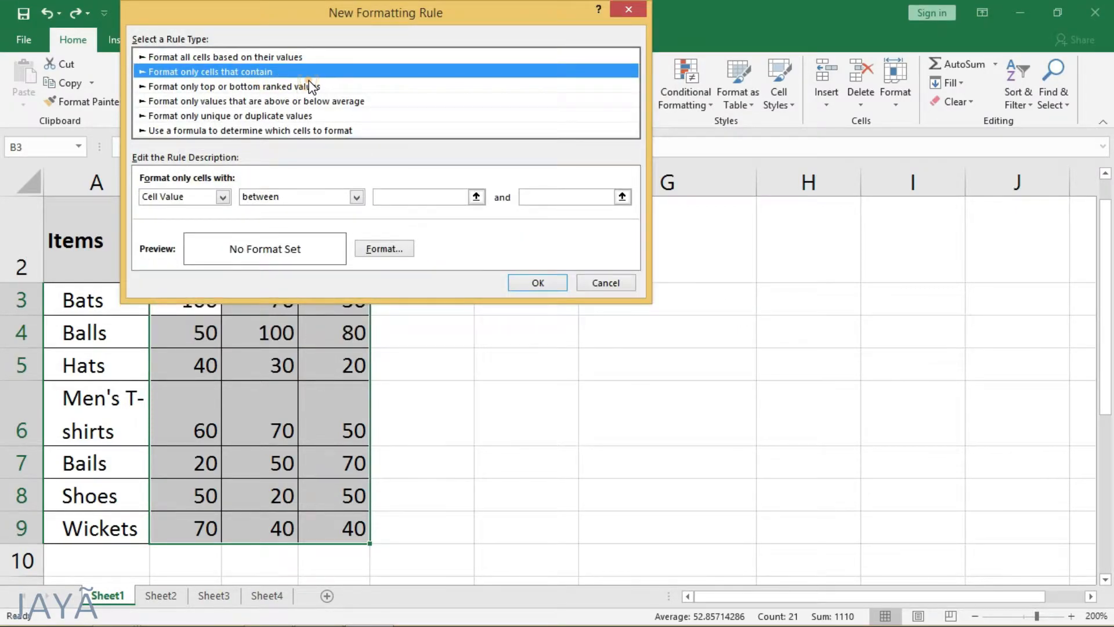
{"action": "left_click", "coordinate": [312, 86]}
{"action": "left_click", "coordinate": [333, 102]}
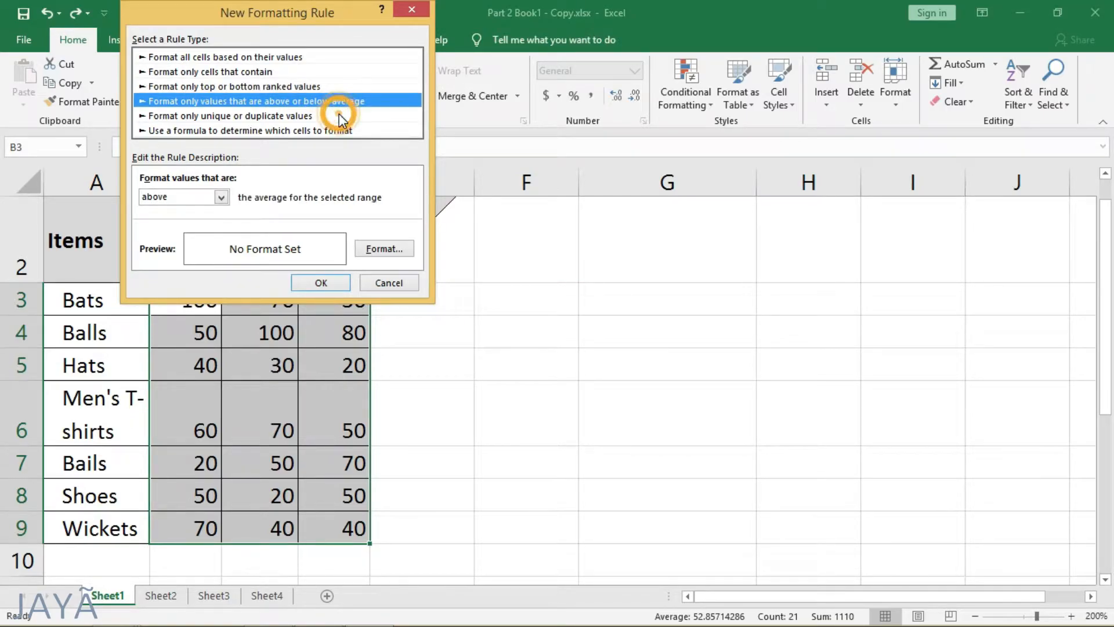
{"action": "left_click", "coordinate": [339, 114]}
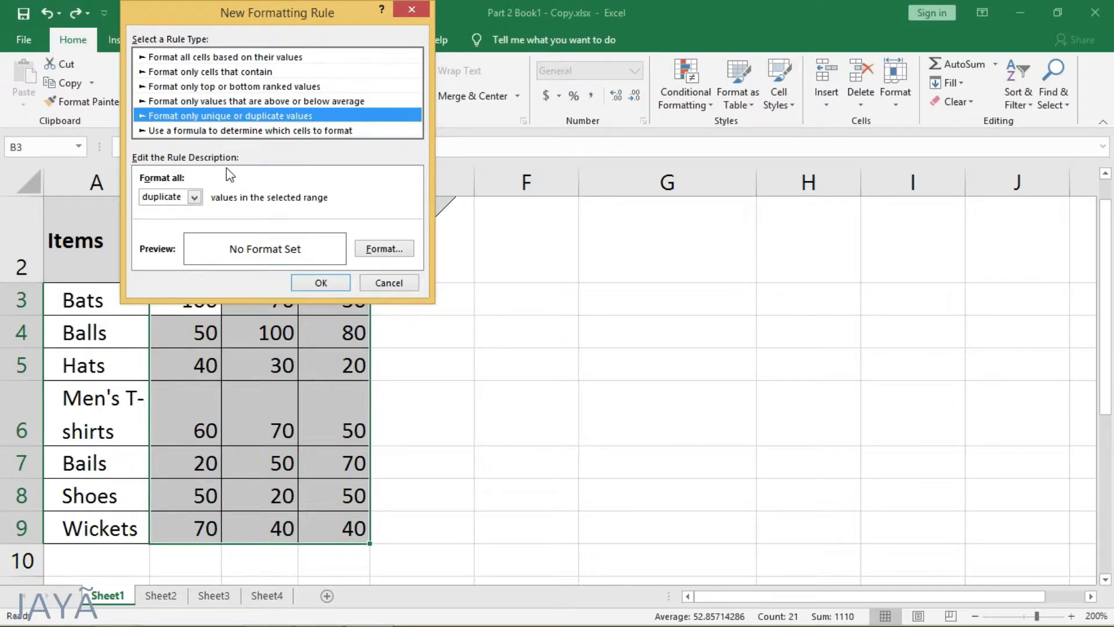
{"action": "left_click", "coordinate": [198, 199]}
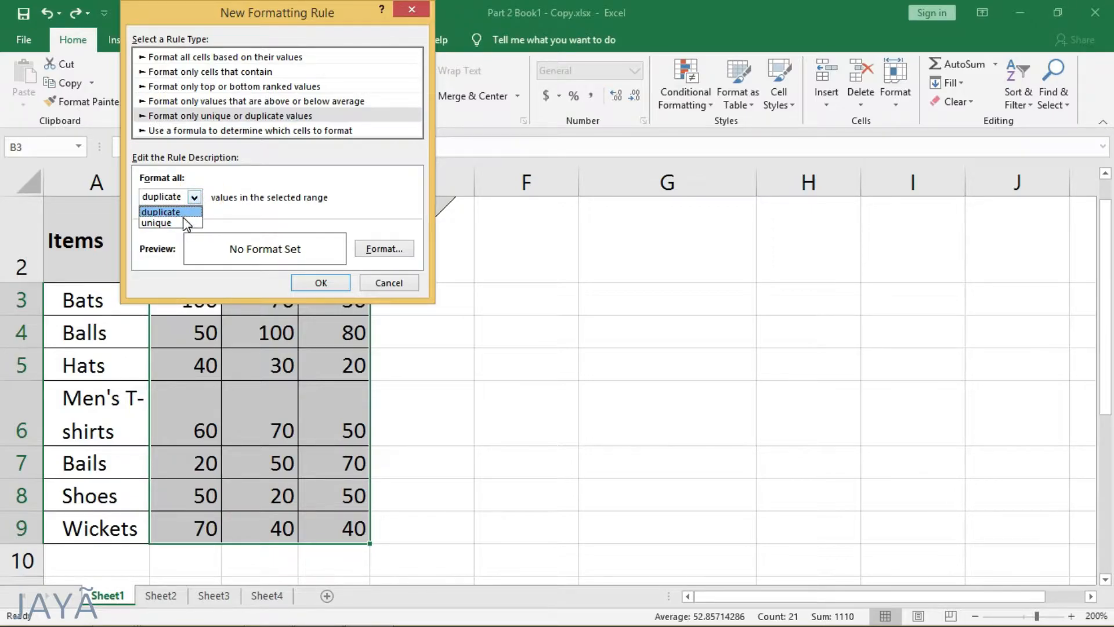
{"action": "left_click", "coordinate": [192, 212]}
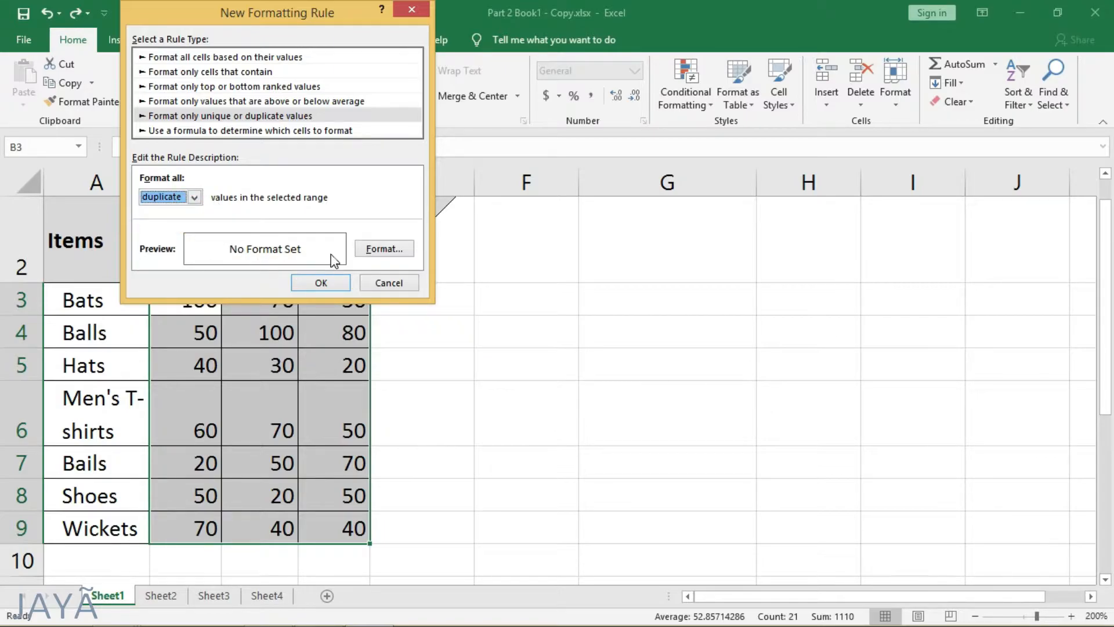
Step: Give the duplicate-values rule a yellow background fill and apply it to the sales values
{"action": "left_click", "coordinate": [366, 248]}
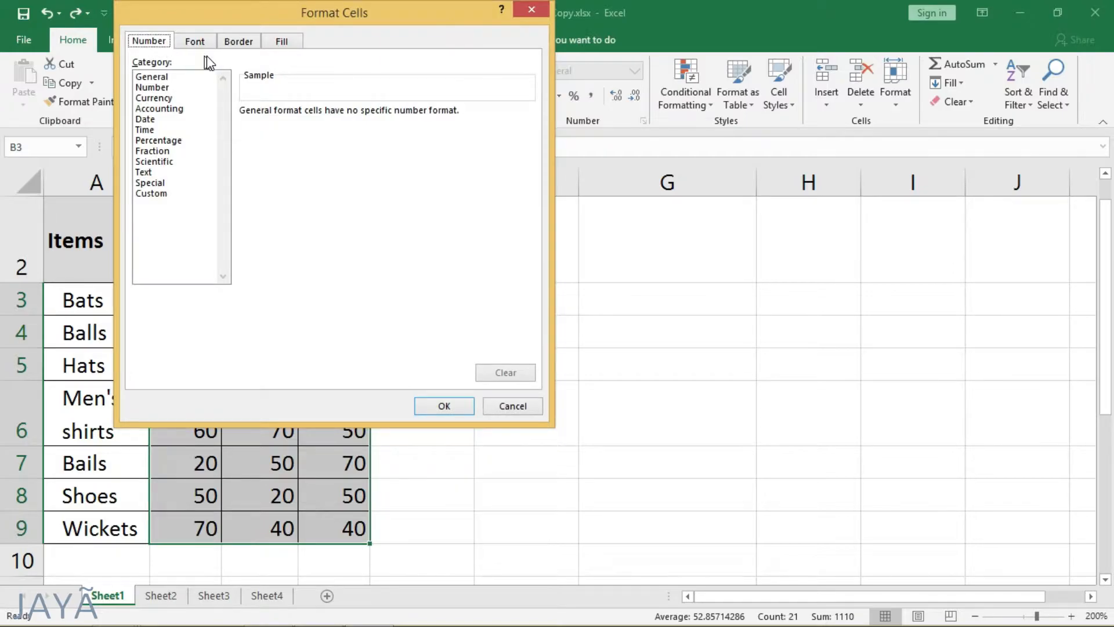
{"action": "left_click", "coordinate": [200, 46]}
{"action": "left_click", "coordinate": [238, 43]}
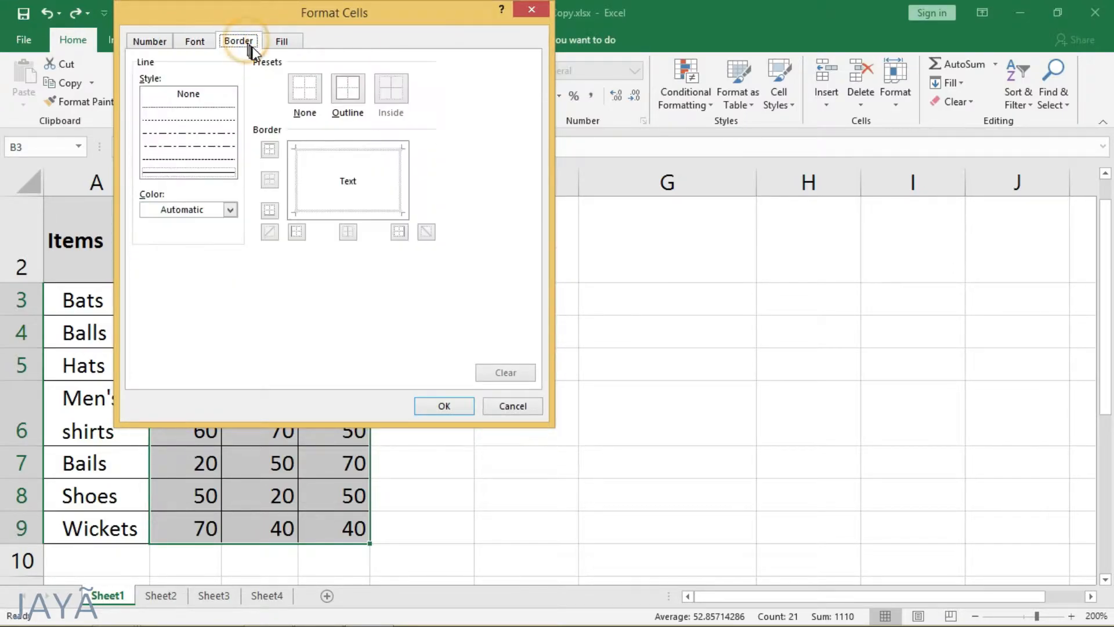
{"action": "left_click", "coordinate": [290, 42]}
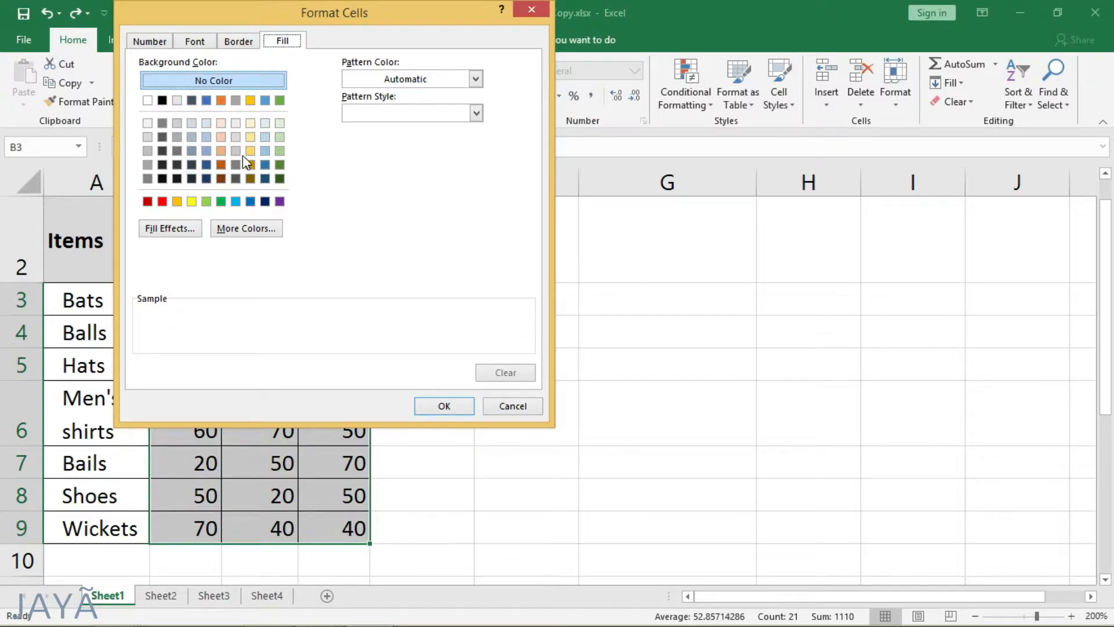
{"action": "left_click", "coordinate": [192, 200]}
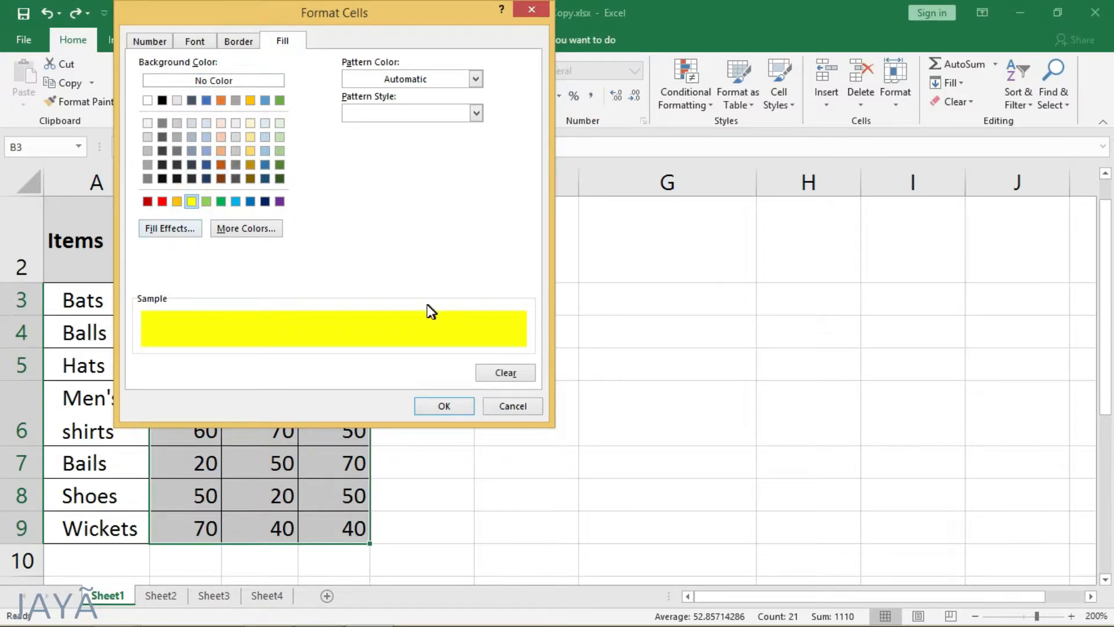
{"action": "left_click", "coordinate": [436, 405]}
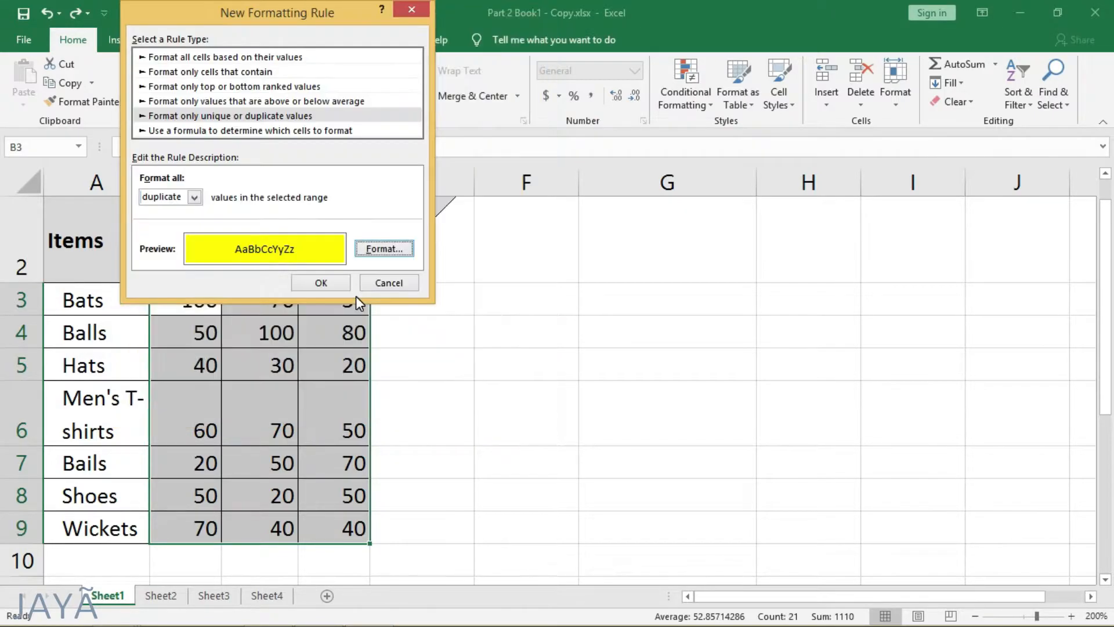
{"action": "left_click", "coordinate": [327, 284]}
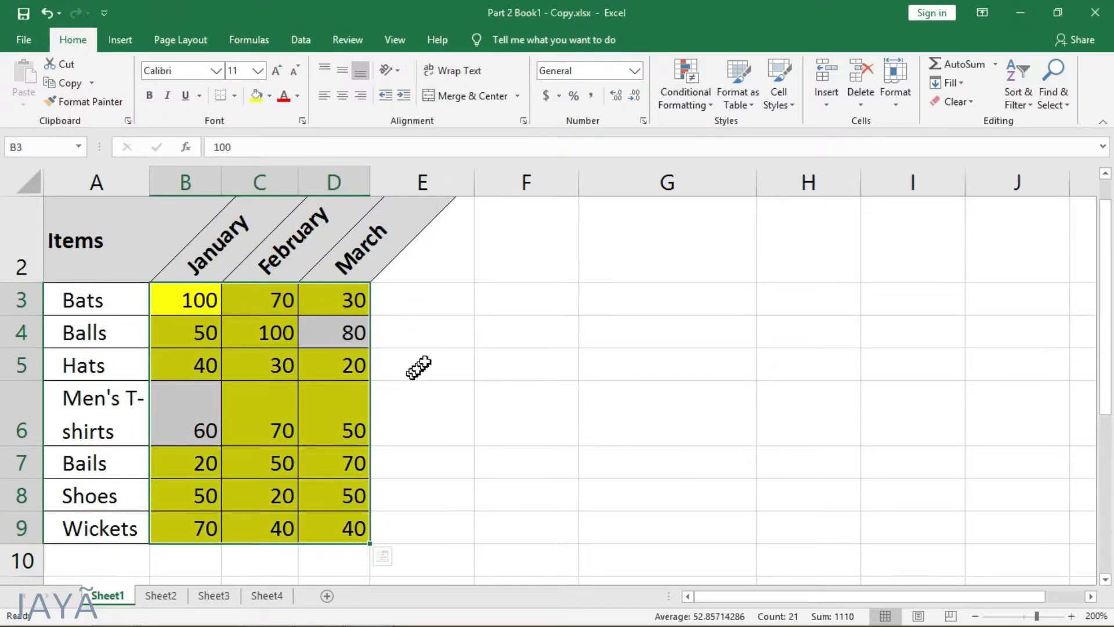
{"action": "left_click", "coordinate": [432, 339]}
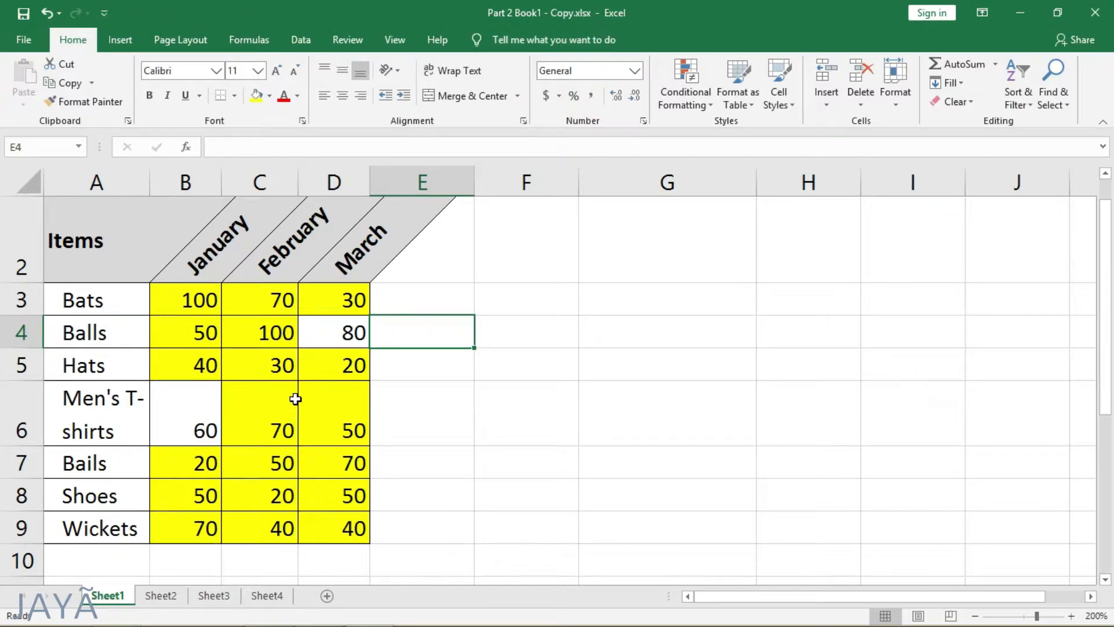
{"action": "left_click", "coordinate": [168, 422]}
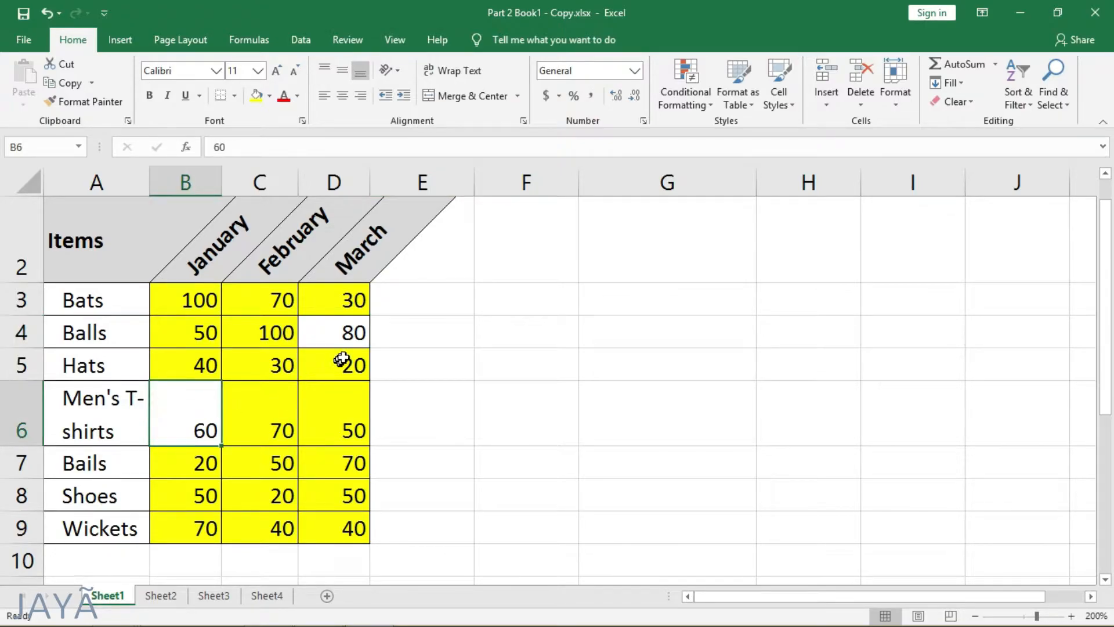
Step: Check which sales values in B3:D9 are unique and which are highlighted as duplicates
{"action": "left_click", "coordinate": [344, 333]}
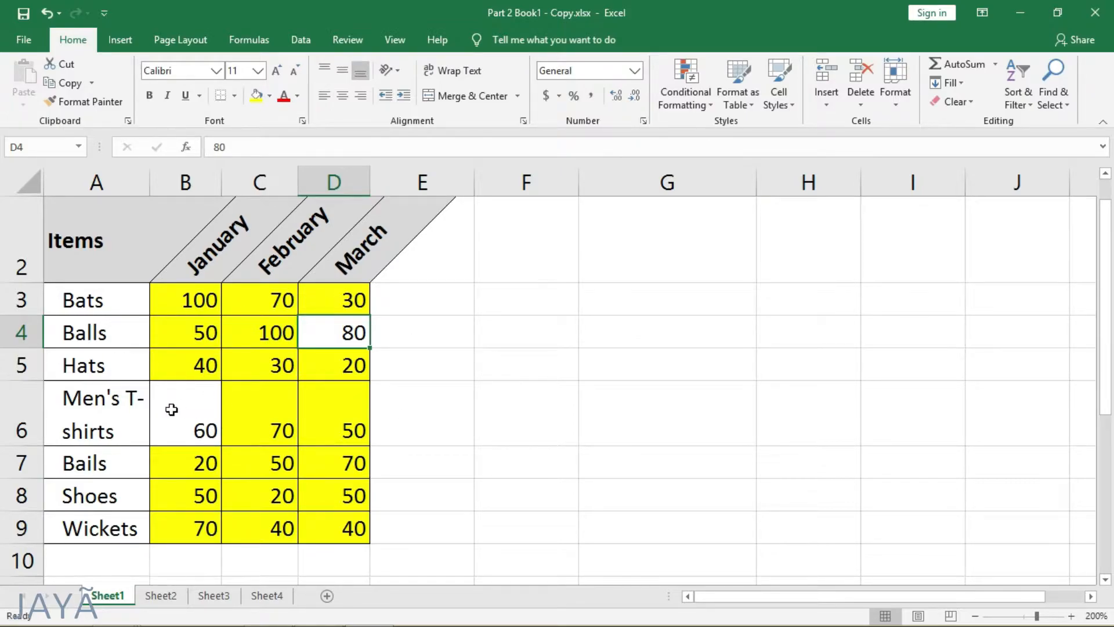
{"action": "left_click", "coordinate": [201, 411]}
{"action": "left_click", "coordinate": [351, 331]}
{"action": "left_click", "coordinate": [201, 300]}
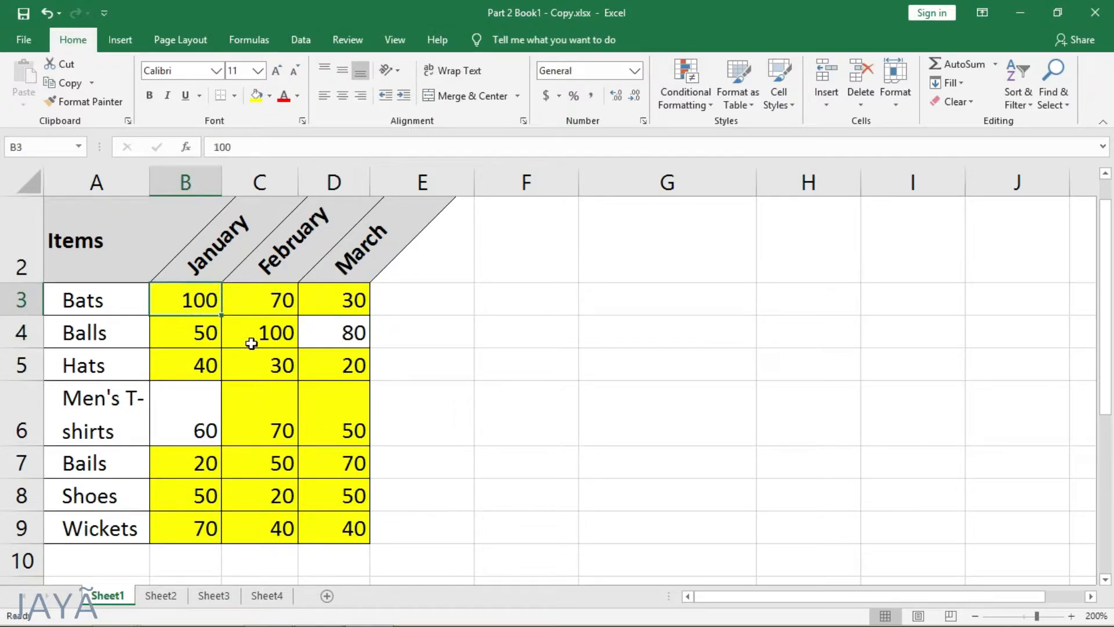
{"action": "left_click", "coordinate": [261, 335]}
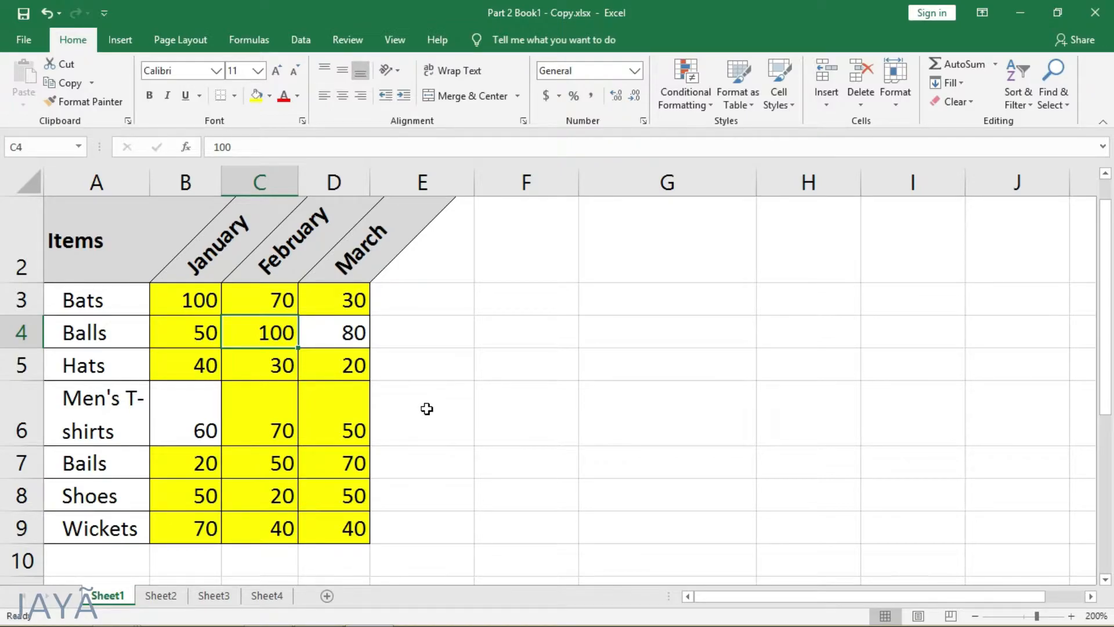
Step: Review the duplicate-values rule in the Conditional Formatting Rules Manager and remove the yellow highlighting from the sales values
{"action": "left_click", "coordinate": [699, 94]}
{"action": "mouse_move", "coordinate": [726, 323]}
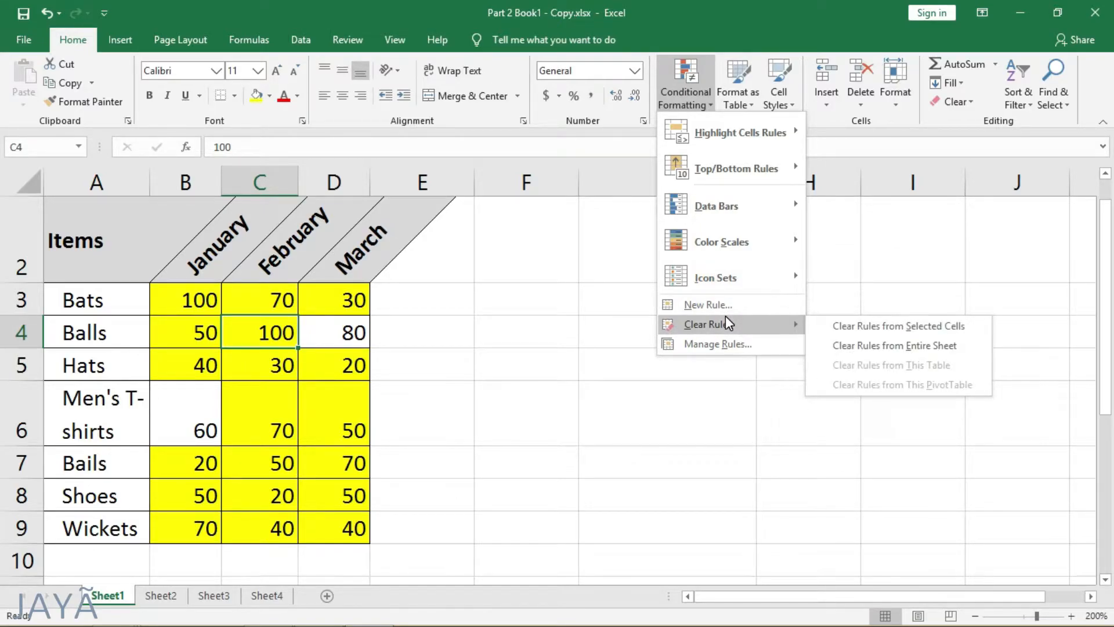
{"action": "left_click", "coordinate": [716, 346]}
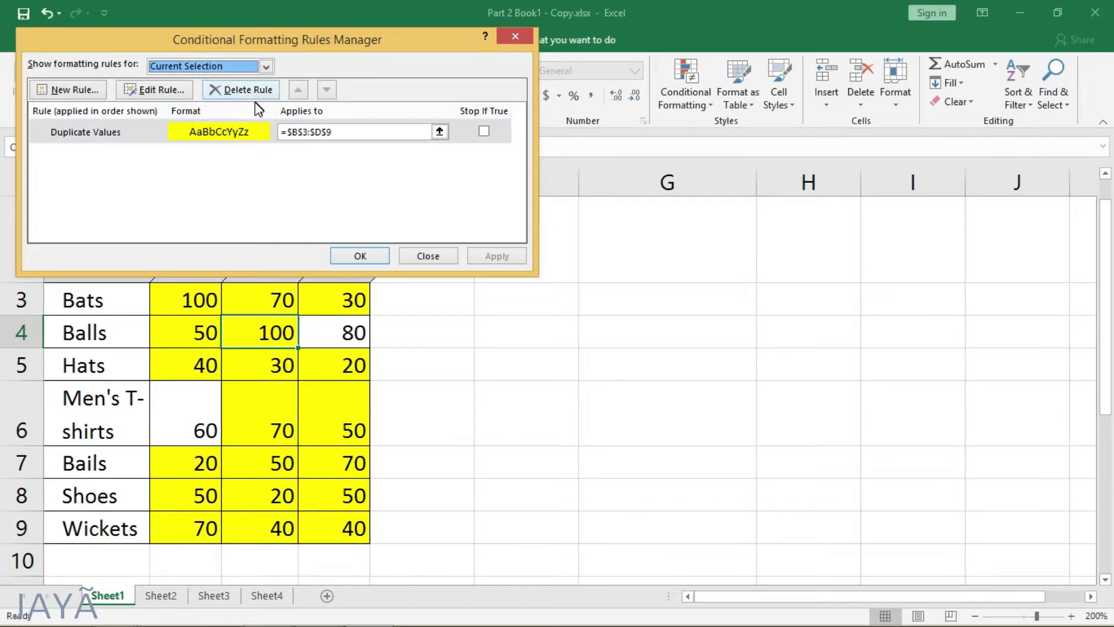
{"action": "left_click", "coordinate": [436, 259]}
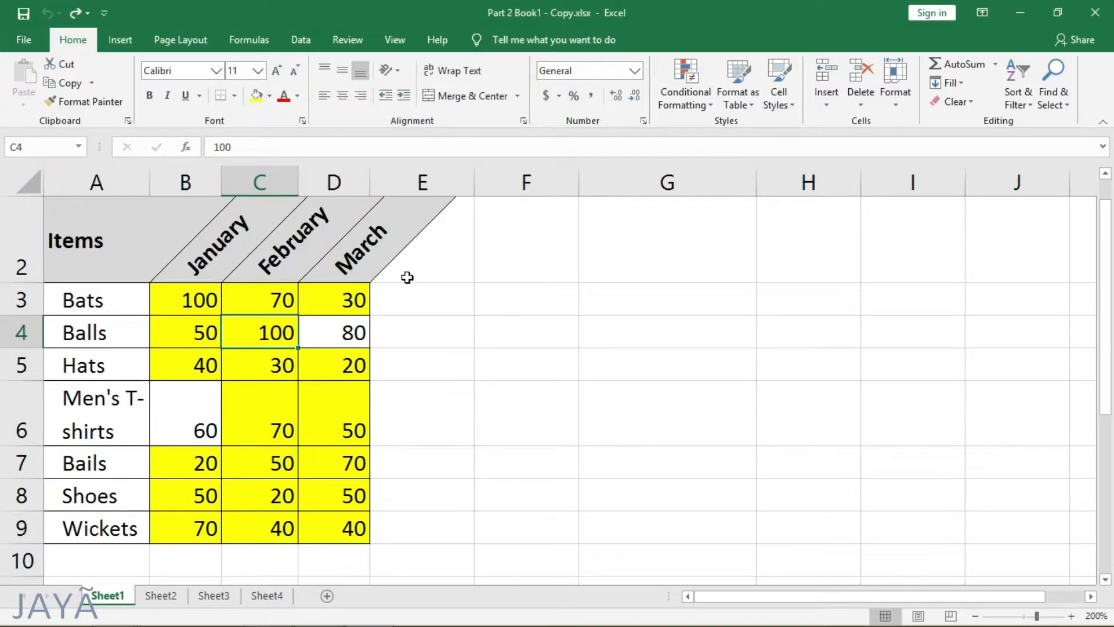
{"action": "key", "text": "ctrl+y"}
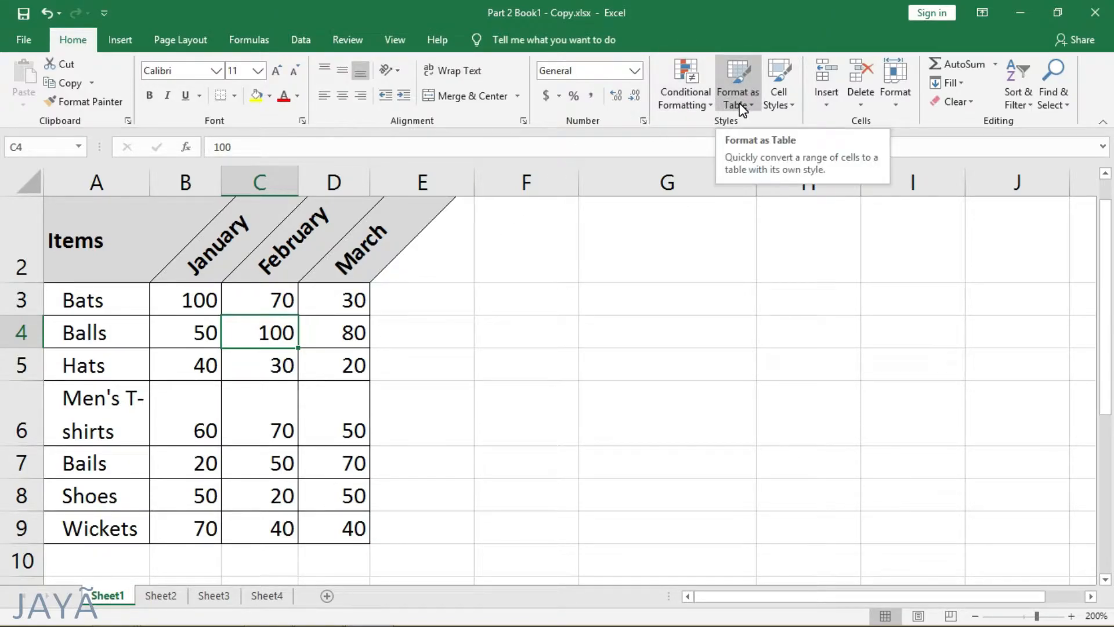
Step: Format A2:D9 as a table with headers, using the dark gold table style
{"action": "left_click_drag", "start_coordinate": [95, 240], "coordinate": [336, 513]}
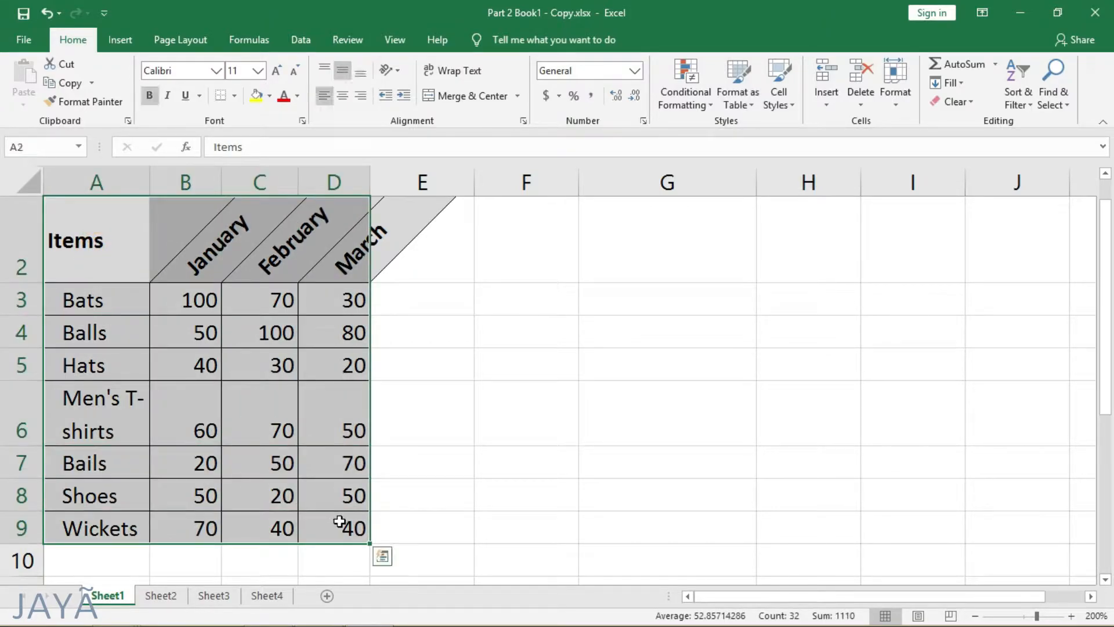
{"action": "left_click", "coordinate": [743, 92]}
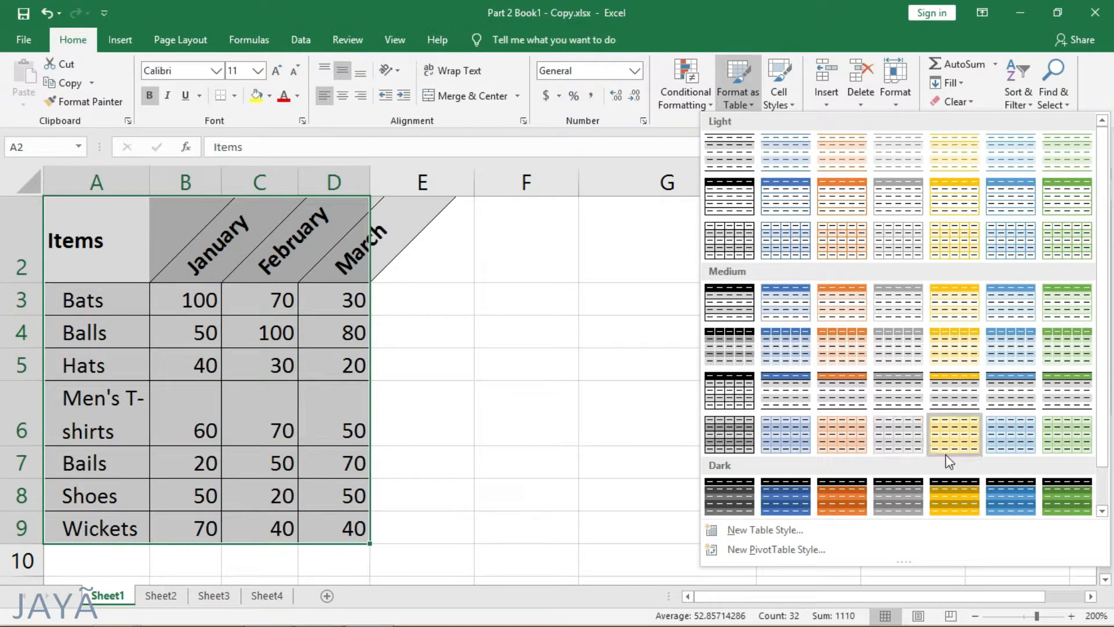
{"action": "left_click", "coordinate": [952, 492]}
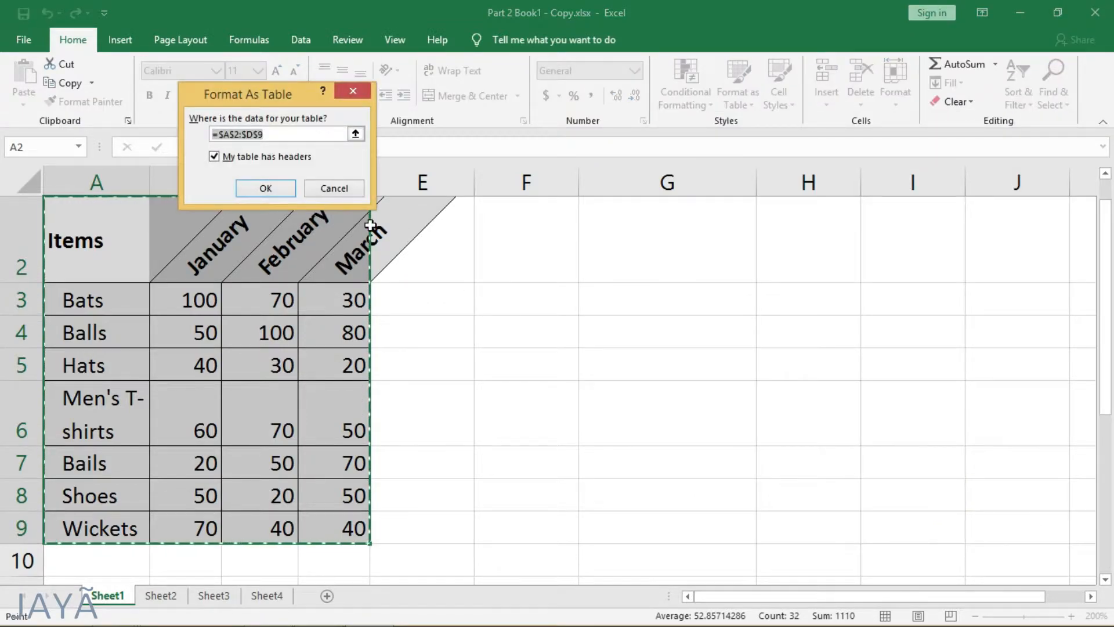
{"action": "left_click", "coordinate": [265, 188]}
{"action": "left_click", "coordinate": [520, 297]}
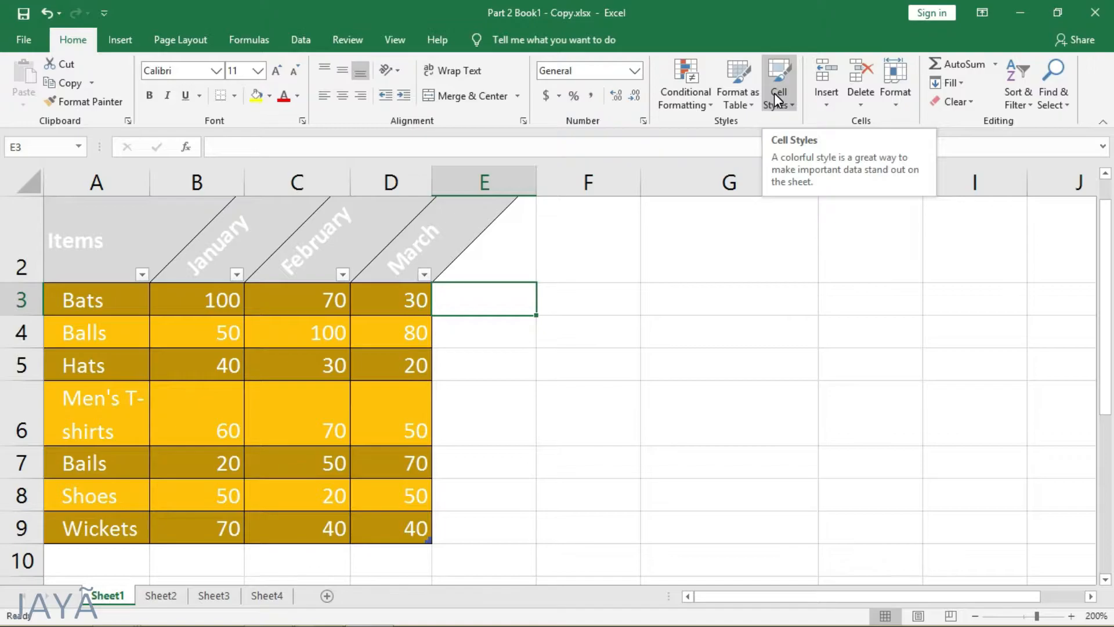
Step: Apply the Accent1 cell style to the Items header in A2
{"action": "left_click", "coordinate": [100, 244]}
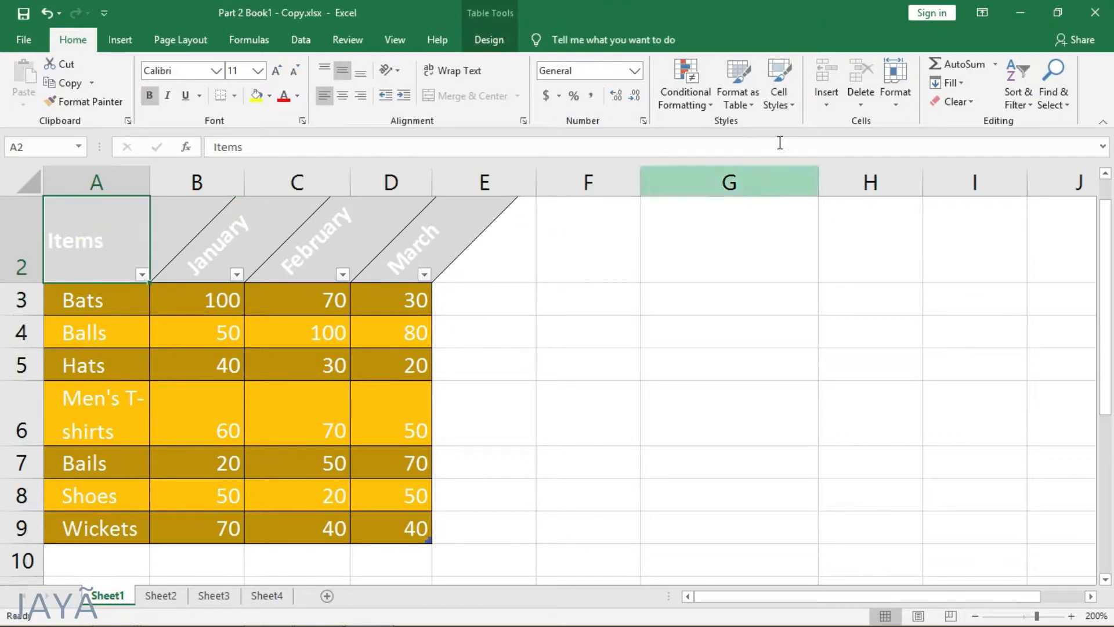
{"action": "left_click", "coordinate": [784, 100]}
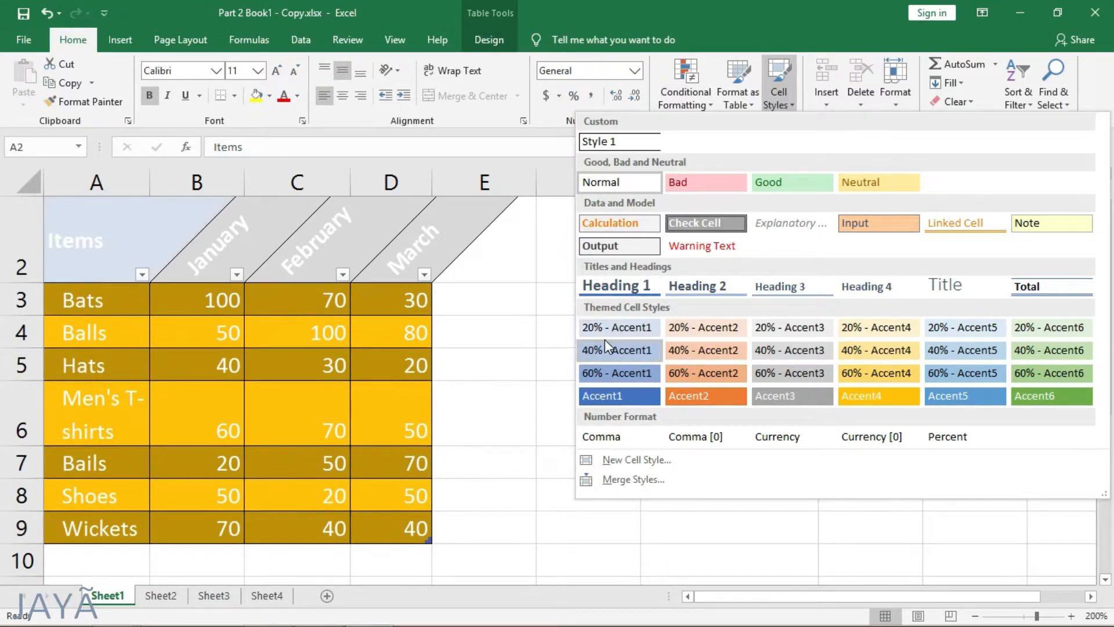
{"action": "left_click", "coordinate": [608, 394]}
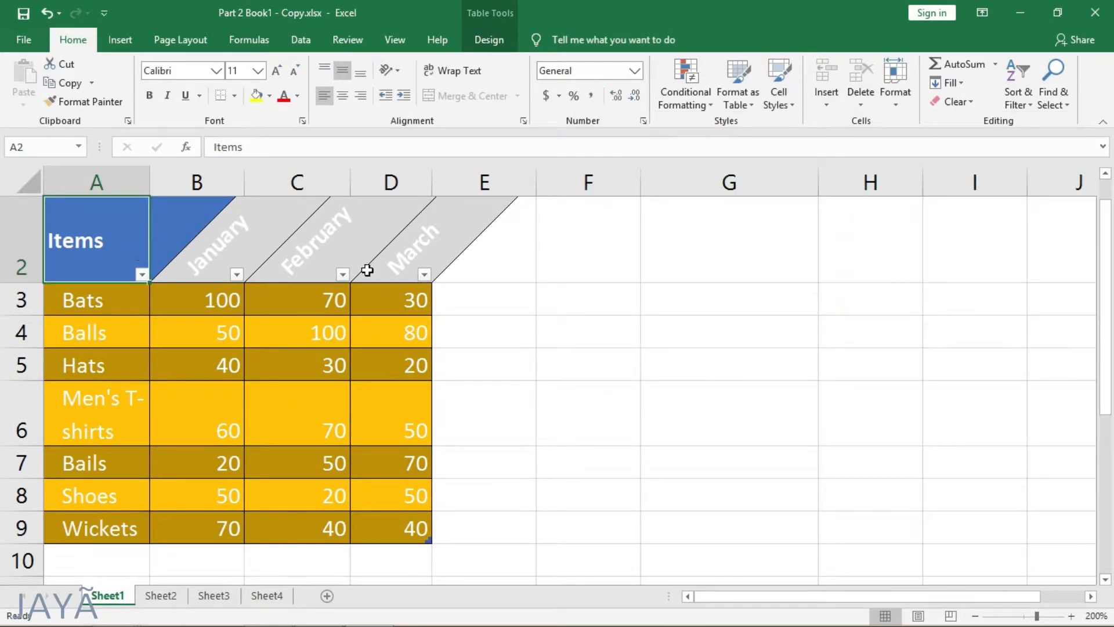
Step: Preview the Currency cell style on the March value for Bats in D3 without applying it
{"action": "left_click", "coordinate": [406, 300]}
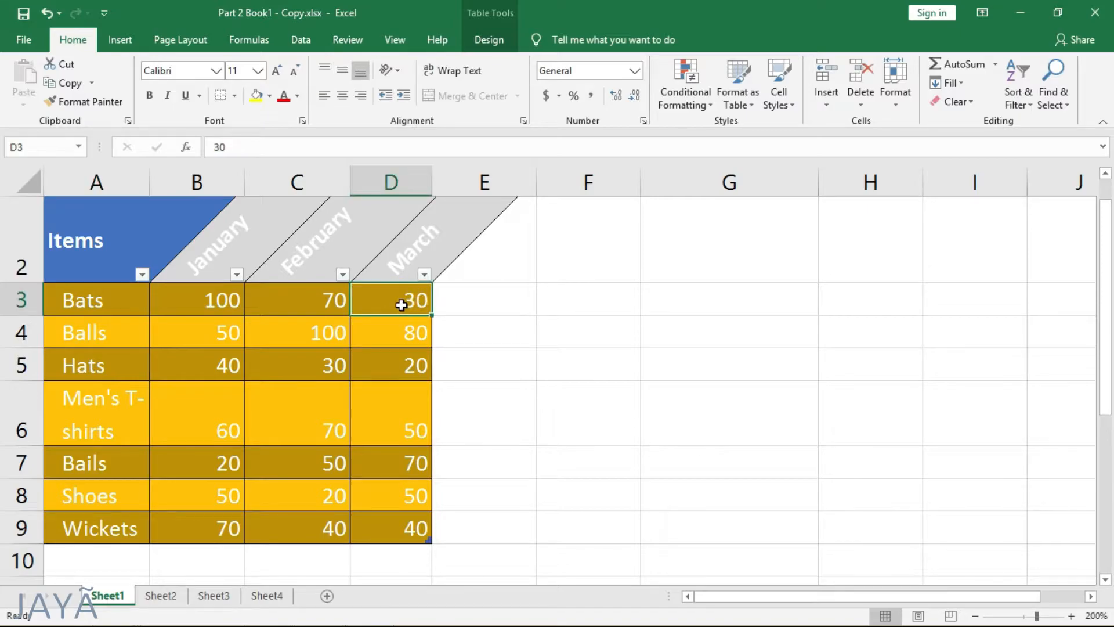
{"action": "left_click", "coordinate": [774, 97]}
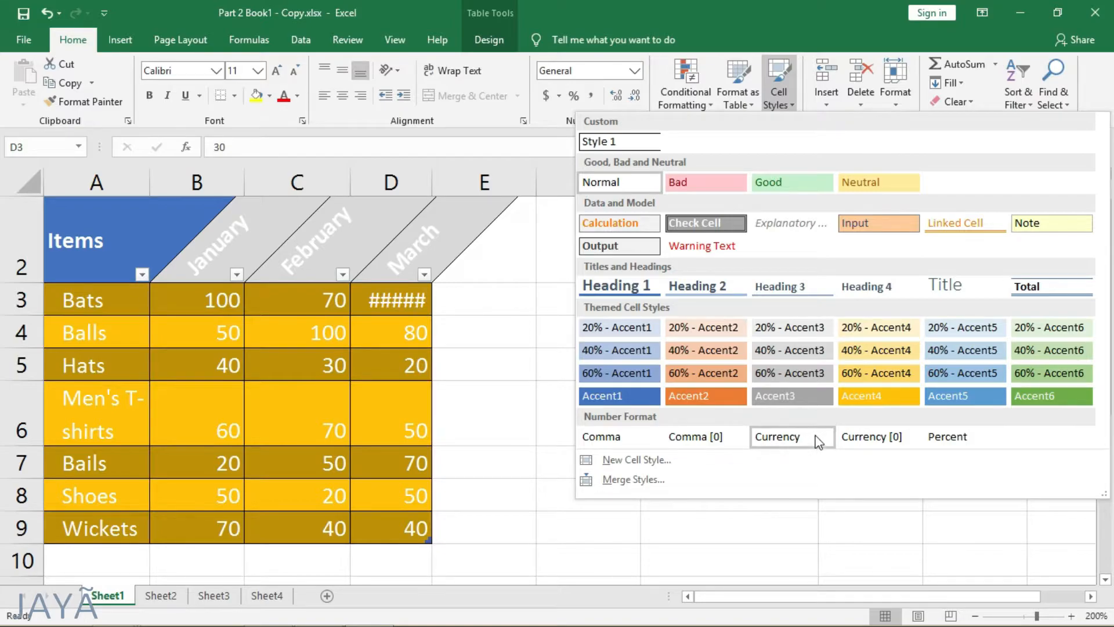
{"action": "left_click", "coordinate": [535, 480]}
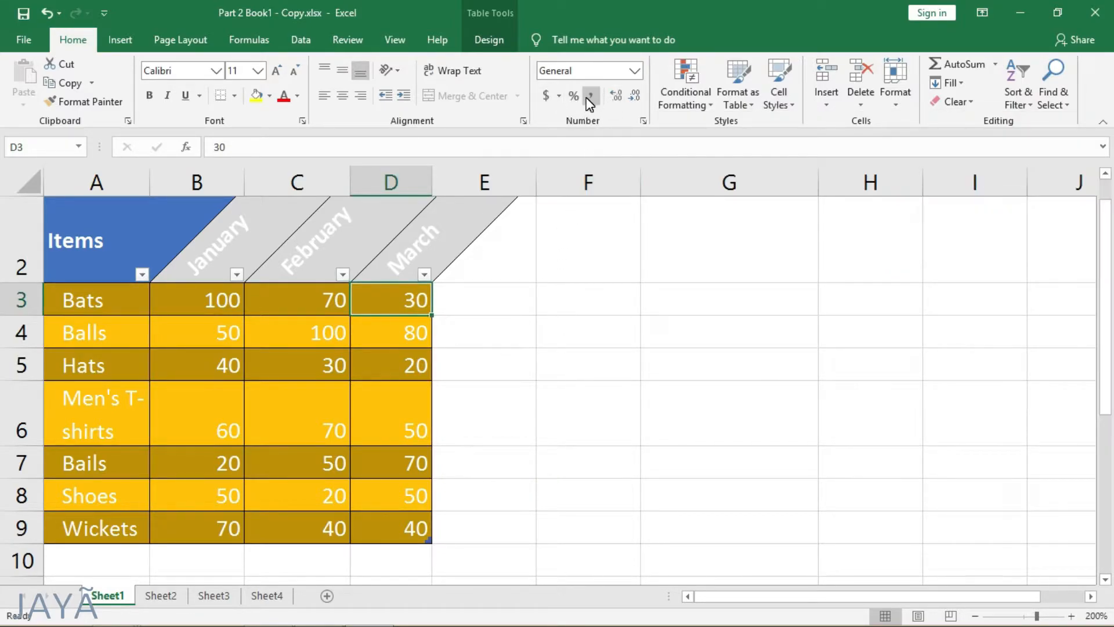
Step: Create a new cell style based on D3 with the default name, reviewing its font, border and fill settings and keeping them
{"action": "left_click", "coordinate": [776, 100]}
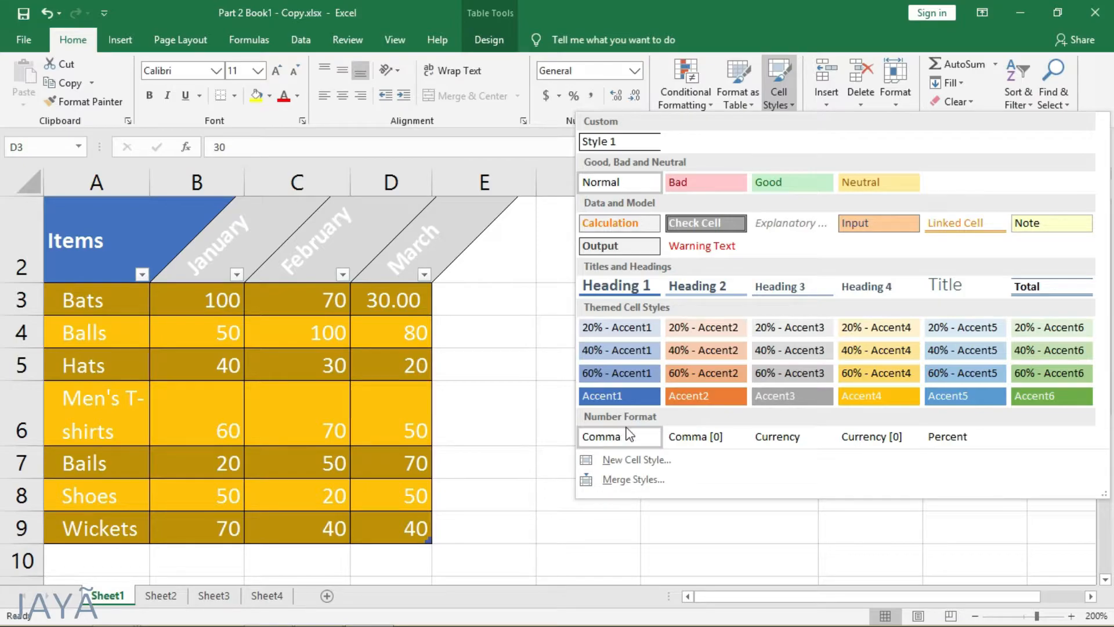
{"action": "left_click", "coordinate": [615, 459]}
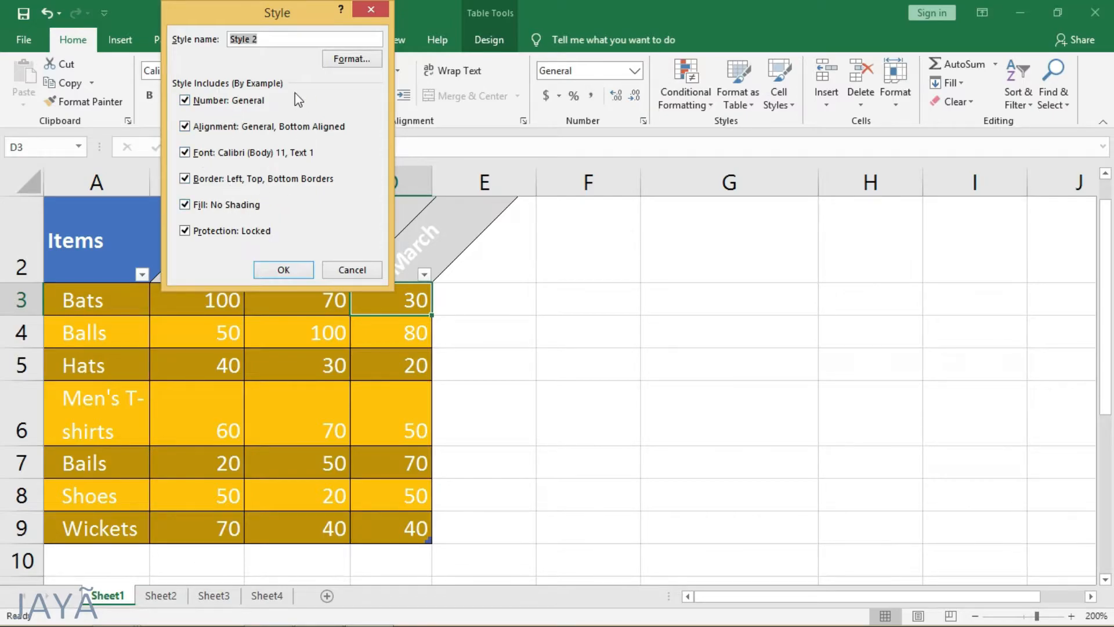
{"action": "left_click", "coordinate": [355, 60]}
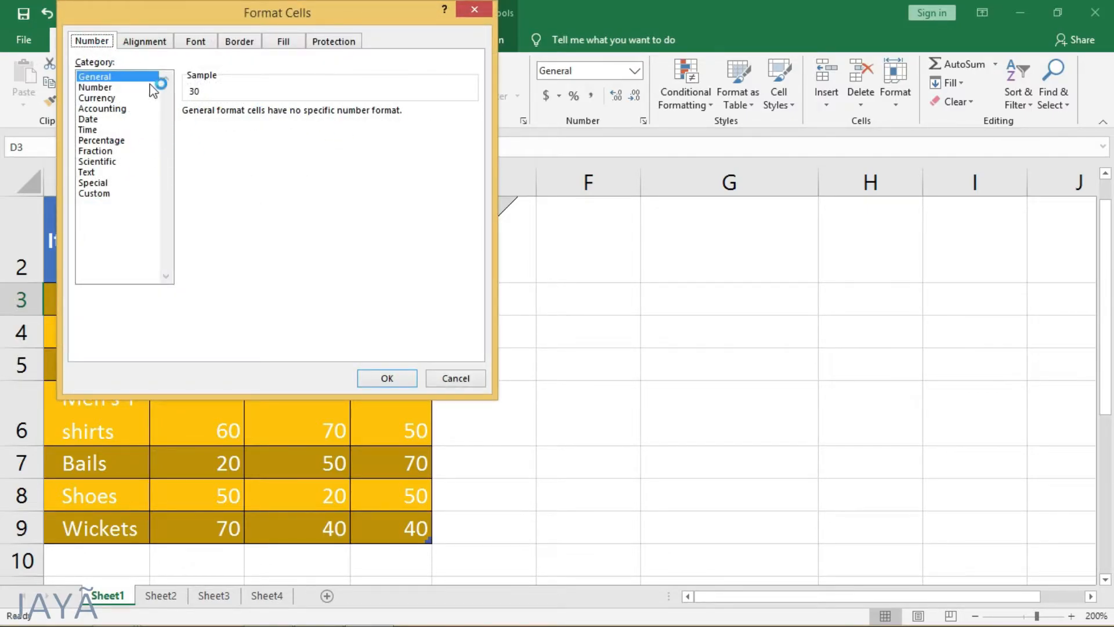
{"action": "left_click", "coordinate": [200, 42]}
{"action": "left_click", "coordinate": [244, 42]}
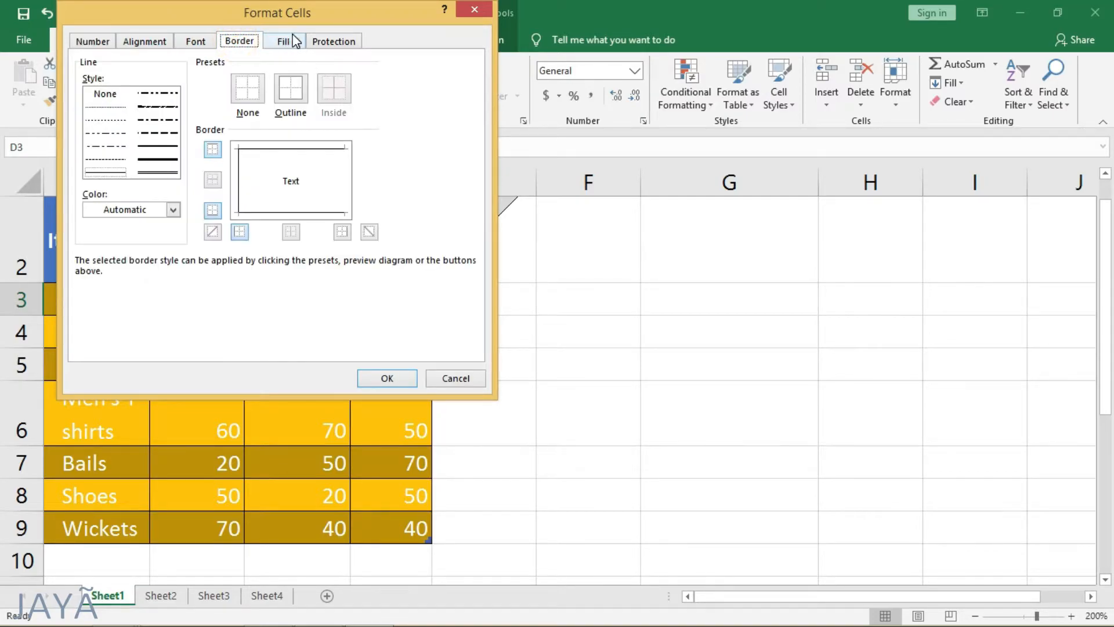
{"action": "left_click", "coordinate": [284, 42]}
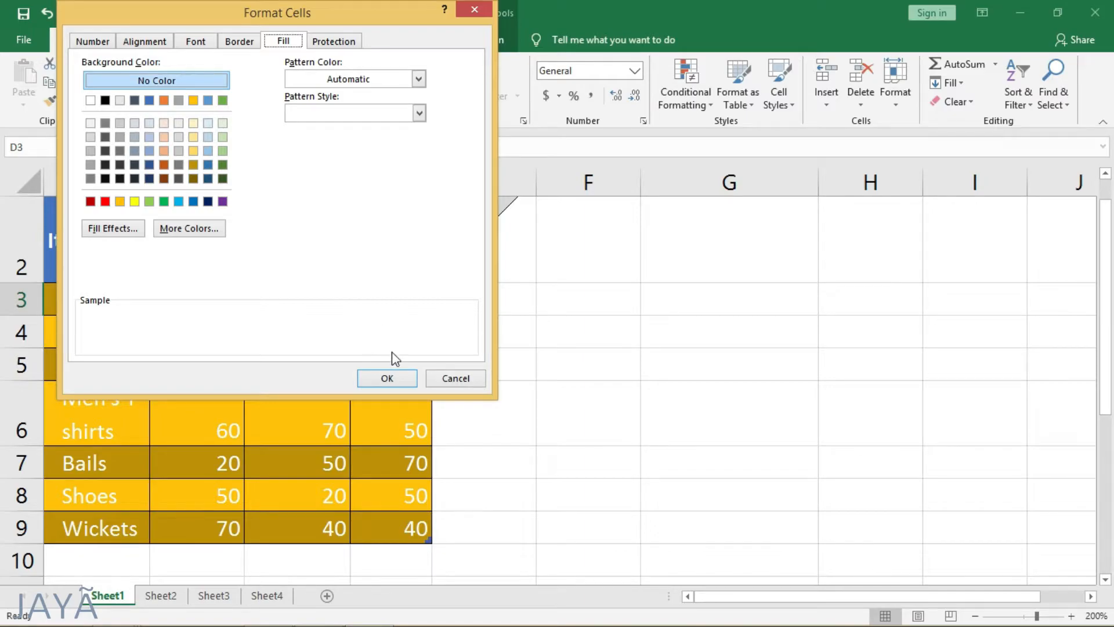
{"action": "left_click", "coordinate": [382, 378]}
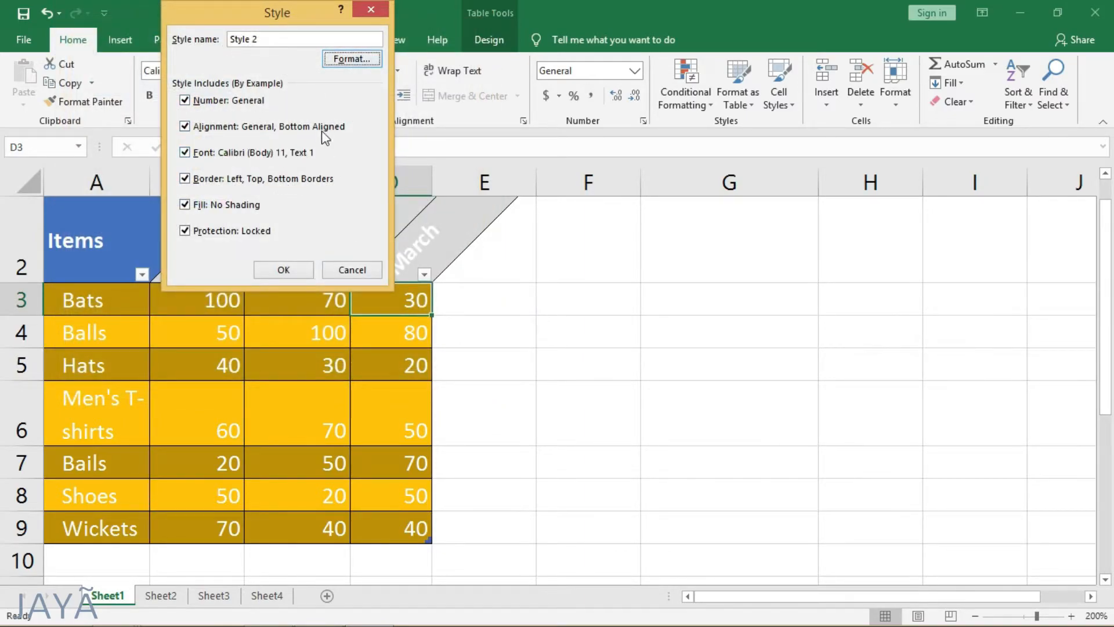
{"action": "left_click", "coordinate": [296, 271]}
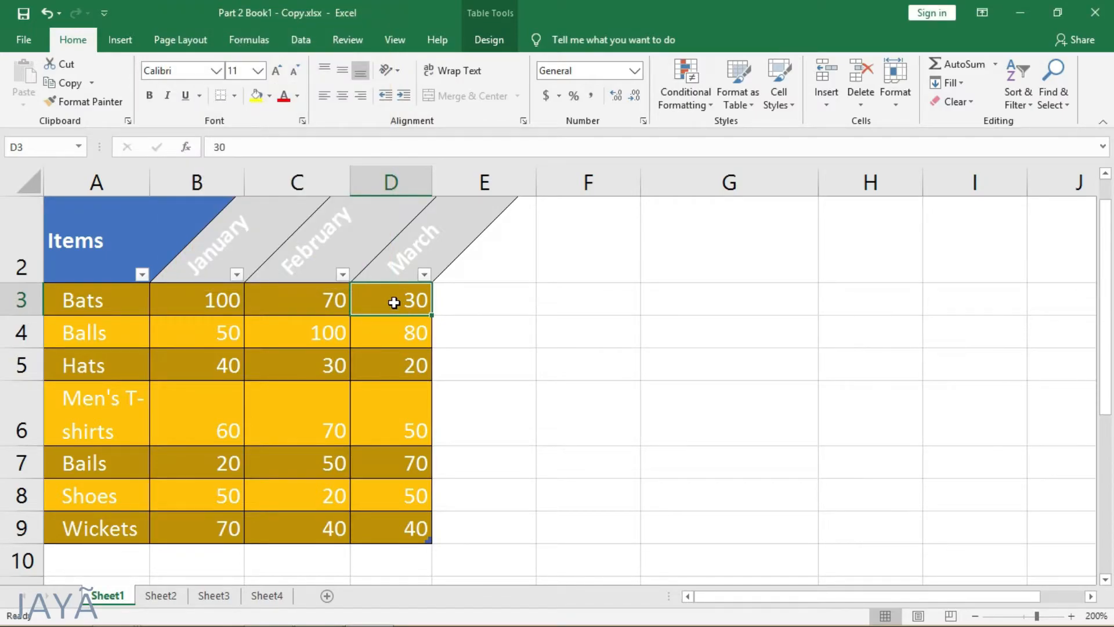
Step: View the Merge Styles options for copying cell styles from another open workbook and close them without merging
{"action": "left_click", "coordinate": [767, 111]}
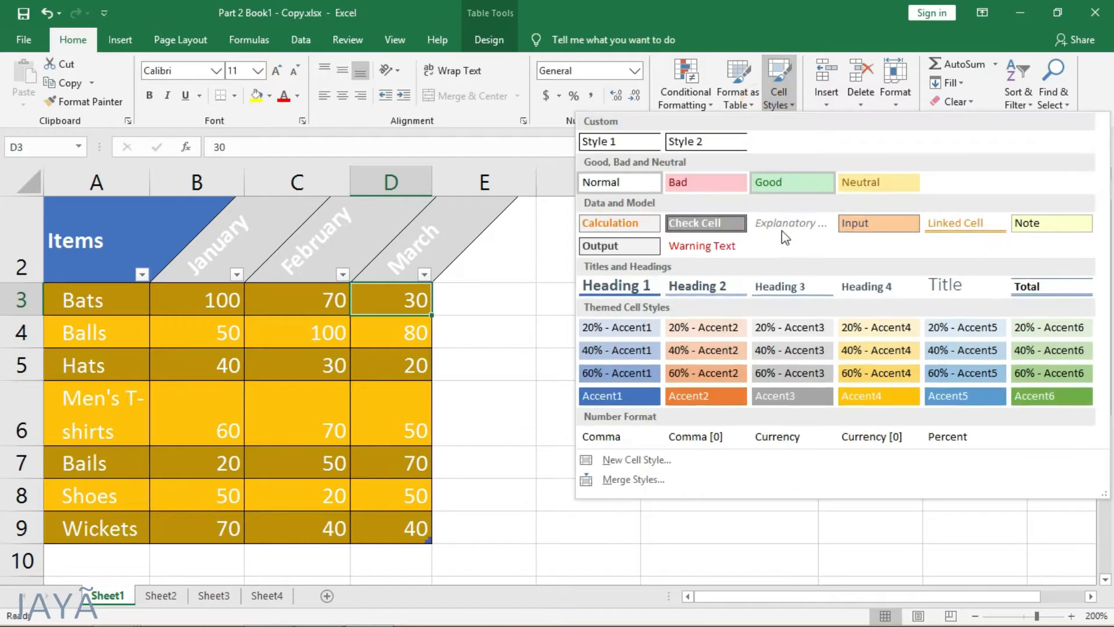
{"action": "left_click", "coordinate": [633, 480]}
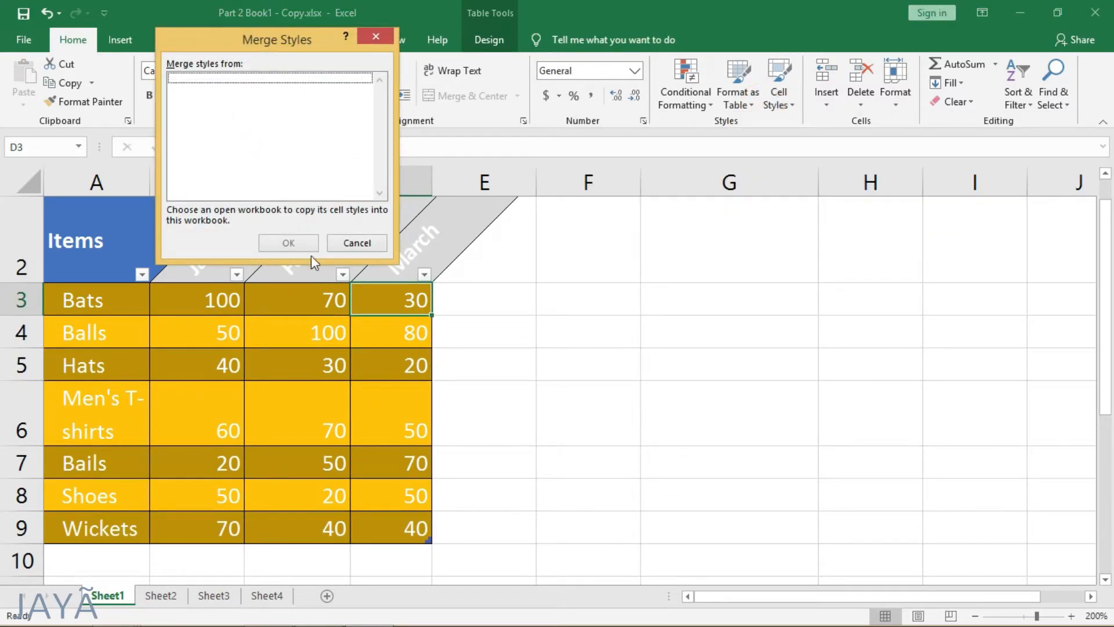
{"action": "left_click", "coordinate": [351, 244]}
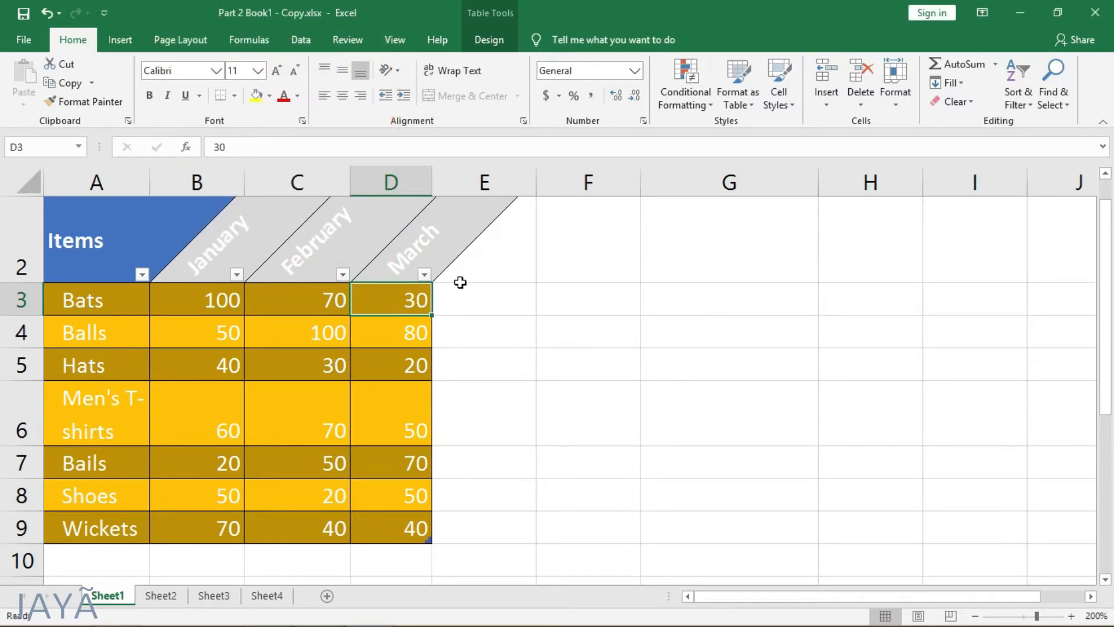
Step: Switch to Sheet2 and select the February value for Balls in C3
{"action": "left_click", "coordinate": [158, 595]}
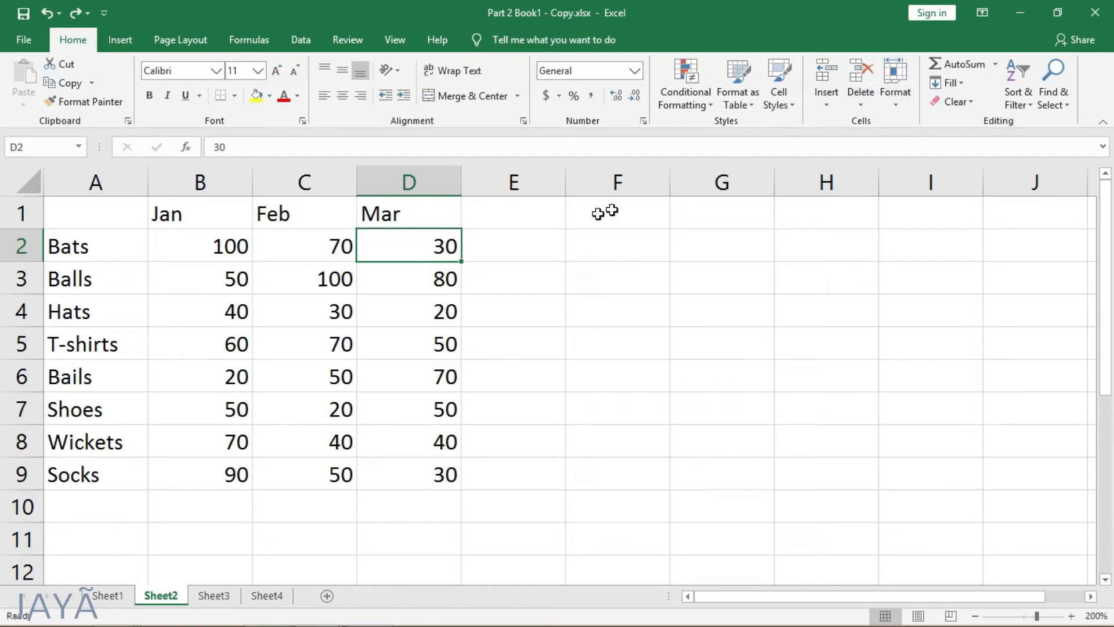
{"action": "left_click", "coordinate": [330, 270]}
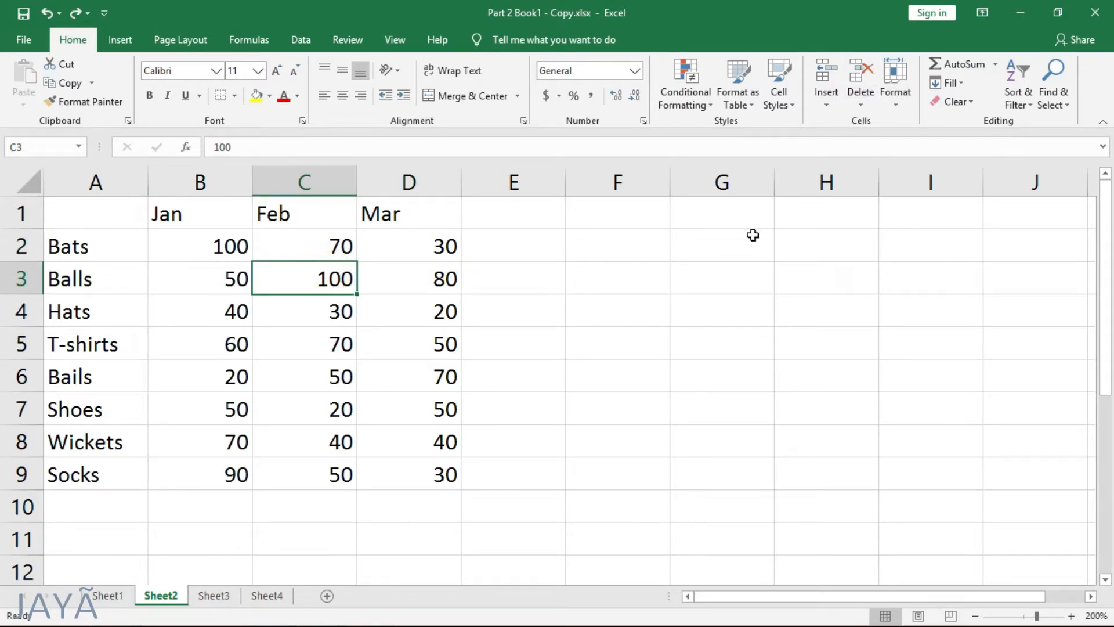
Step: Insert a blank cell at C3 with the existing cells shifted right, and undo the insertion
{"action": "left_click", "coordinate": [826, 102]}
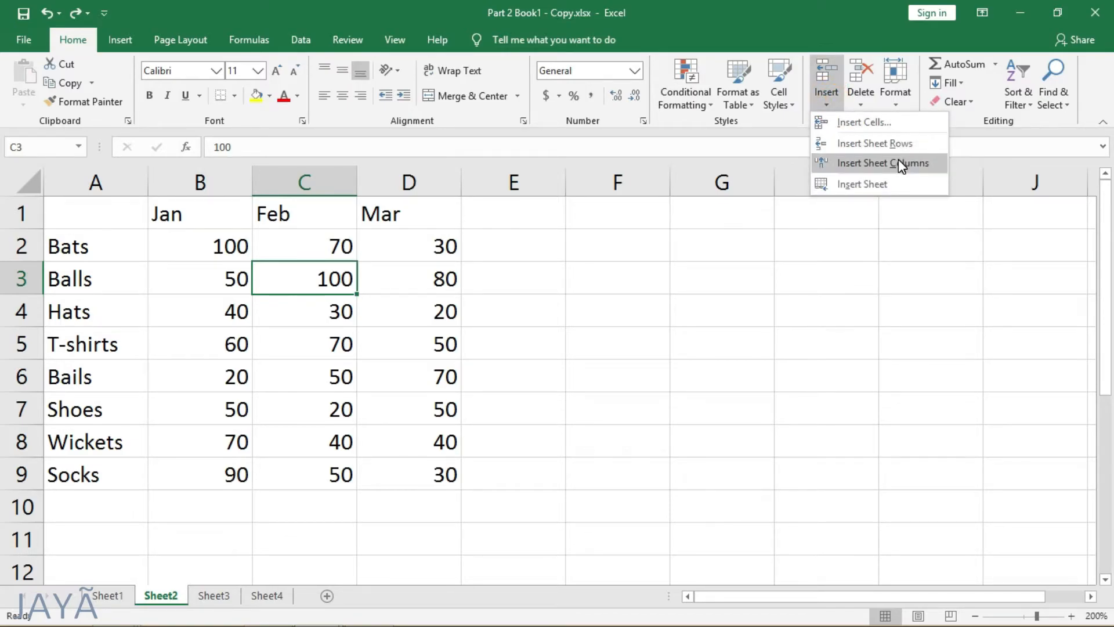
{"action": "left_click", "coordinate": [898, 123]}
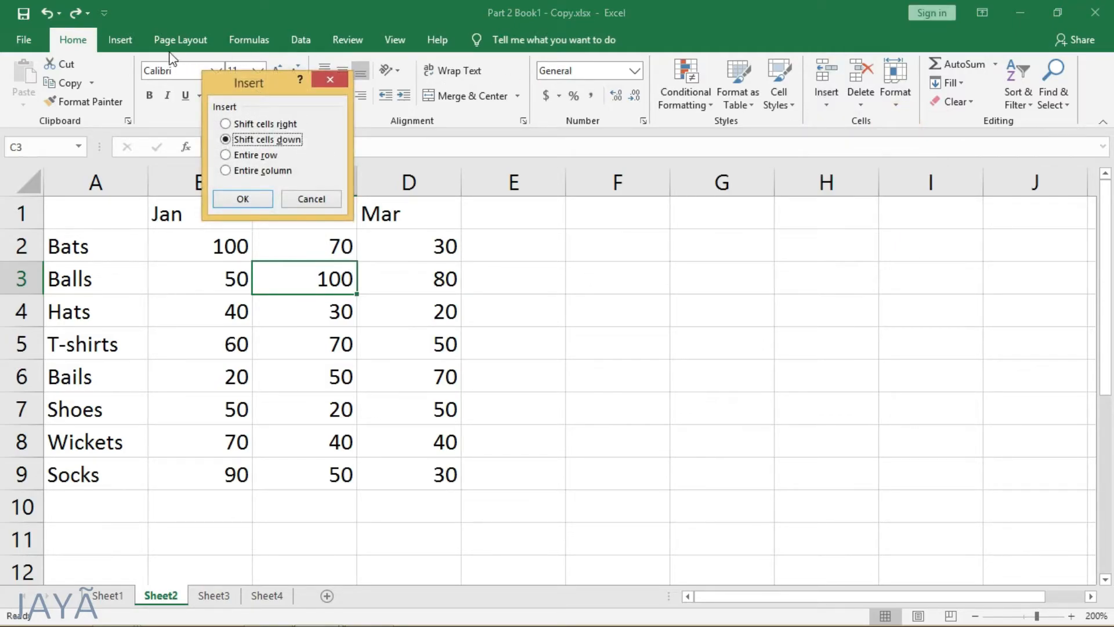
{"action": "left_click", "coordinate": [245, 124]}
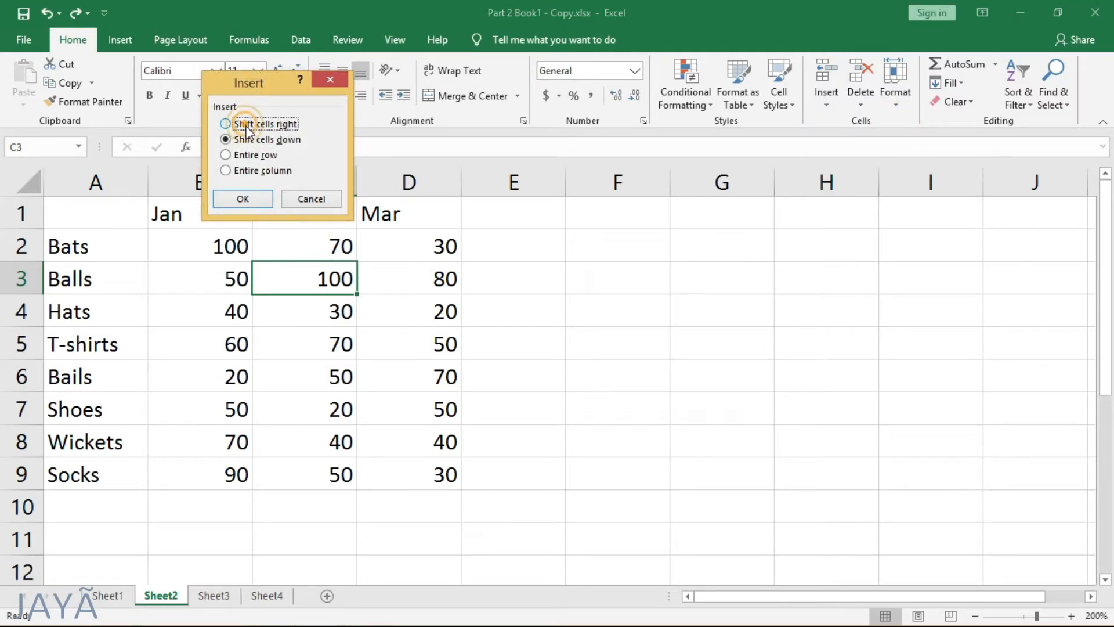
{"action": "left_click", "coordinate": [242, 199]}
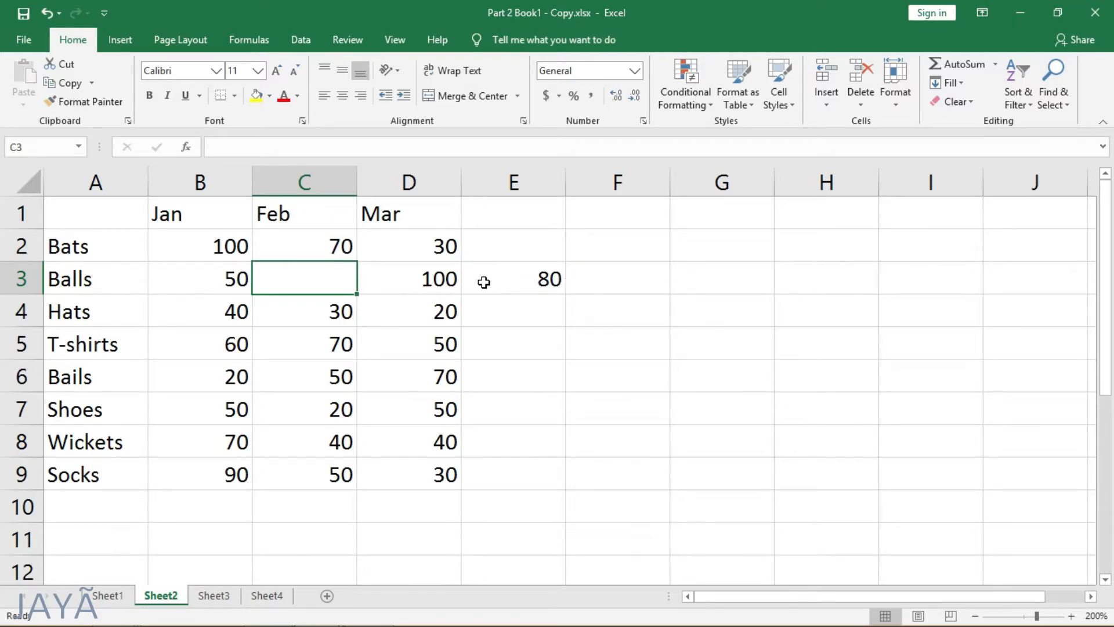
{"action": "key", "text": "ctrl+z"}
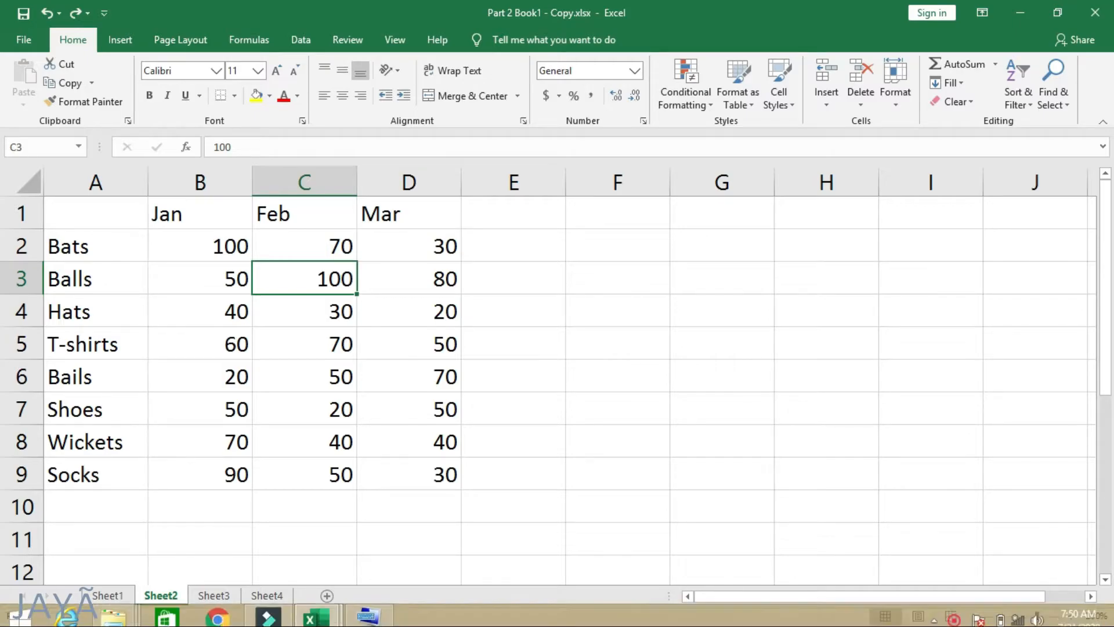
Step: Bring up the On-Screen Keyboard, use it to insert a blank cell at C3 that shifts the row's values right, and undo it
{"action": "left_click", "coordinate": [381, 613]}
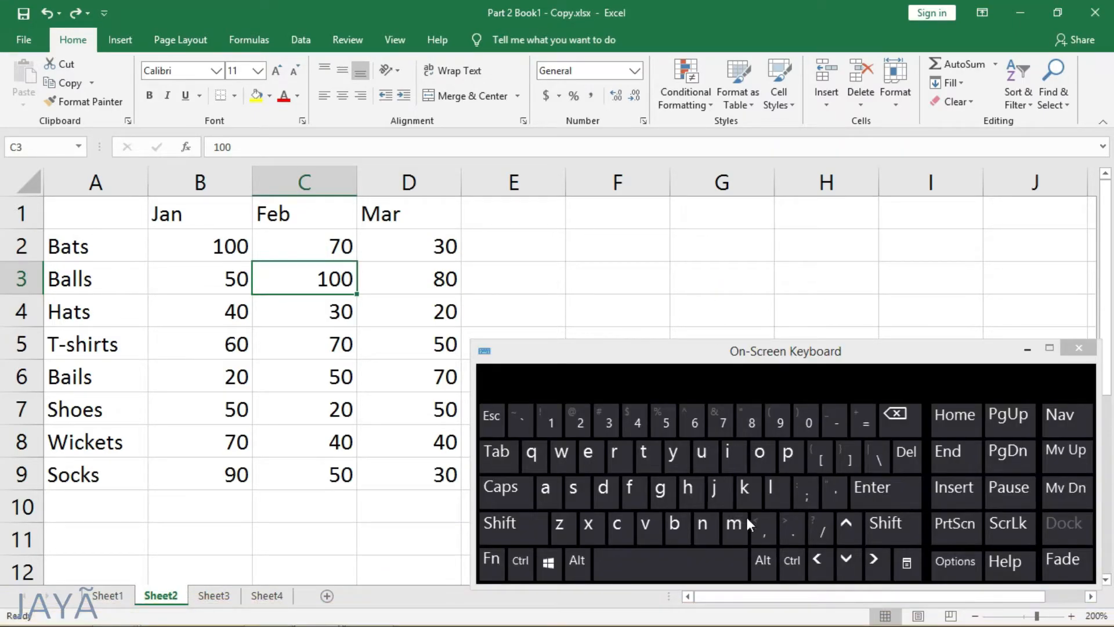
{"action": "left_click", "coordinate": [327, 283]}
{"action": "key", "text": "ctrl"}
{"action": "key", "text": "shift"}
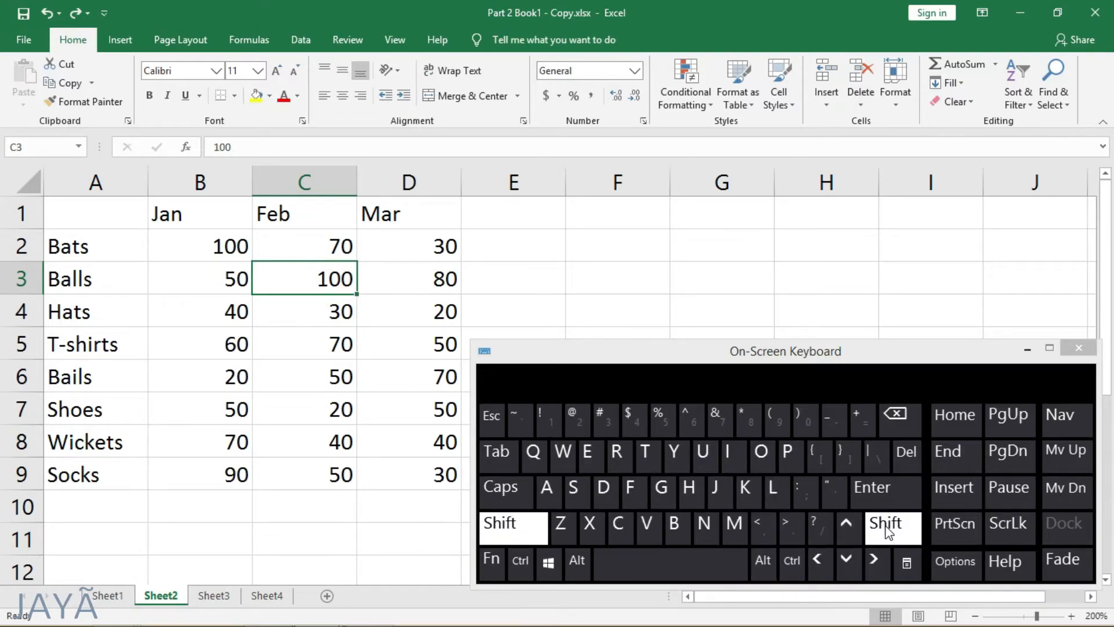
{"action": "key", "text": "ctrl+shift"}
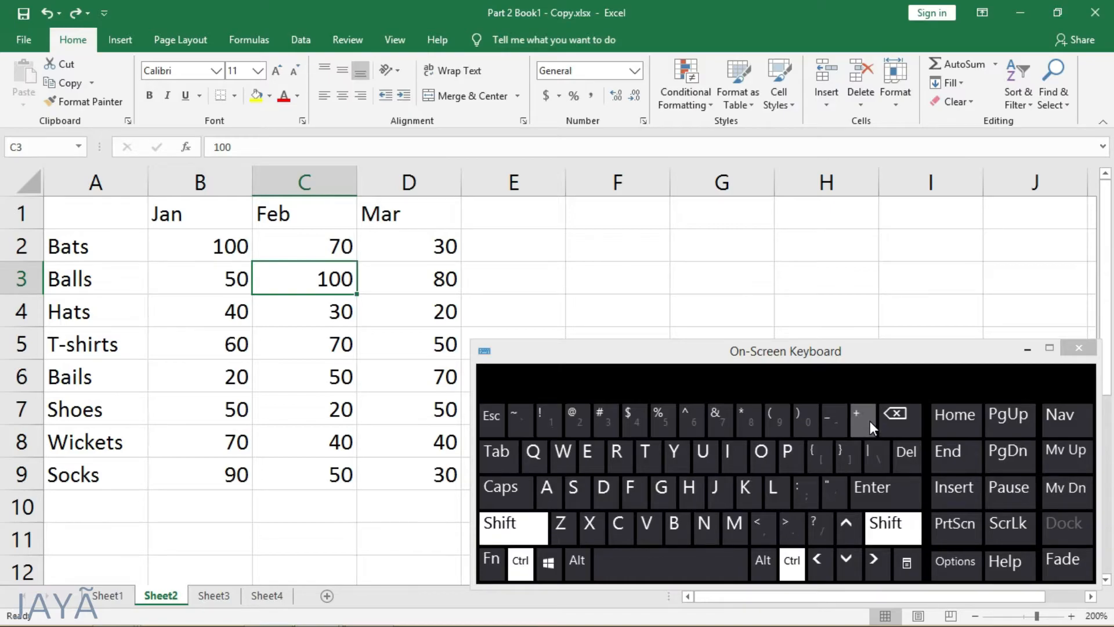
{"action": "left_click", "coordinate": [863, 417]}
{"action": "left_click", "coordinate": [226, 123]}
{"action": "left_click", "coordinate": [243, 199]}
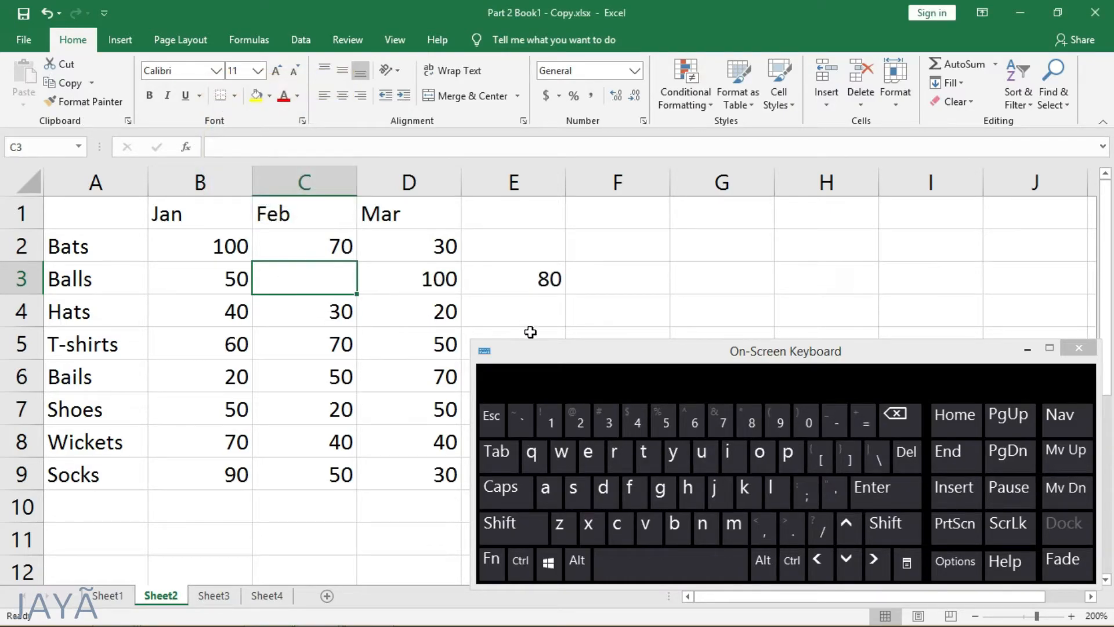
{"action": "key", "text": "ctrl+z"}
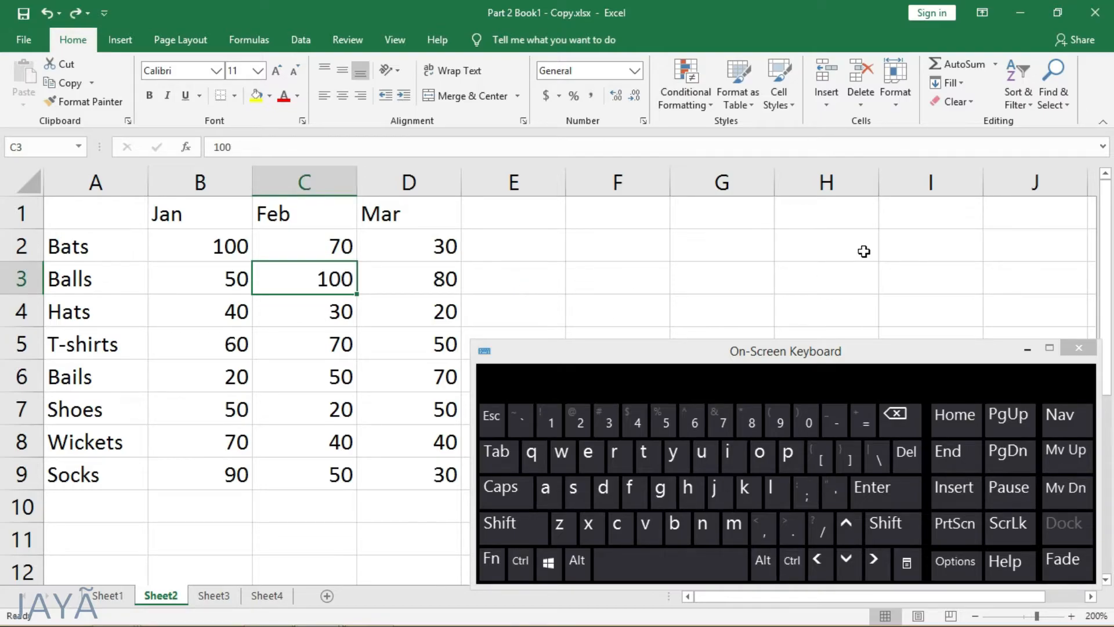
Step: With only cell C3 selected, insert a sheet row and a sheet column there, and undo both insertions
{"action": "left_click", "coordinate": [827, 107]}
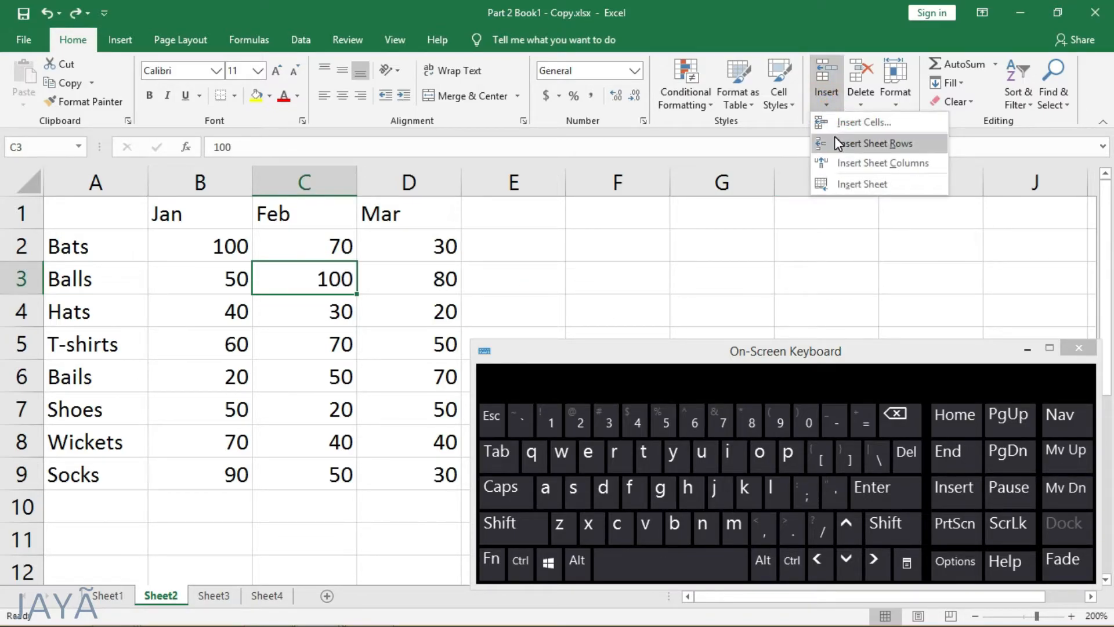
{"action": "left_click", "coordinate": [836, 136]}
{"action": "left_click", "coordinate": [828, 96]}
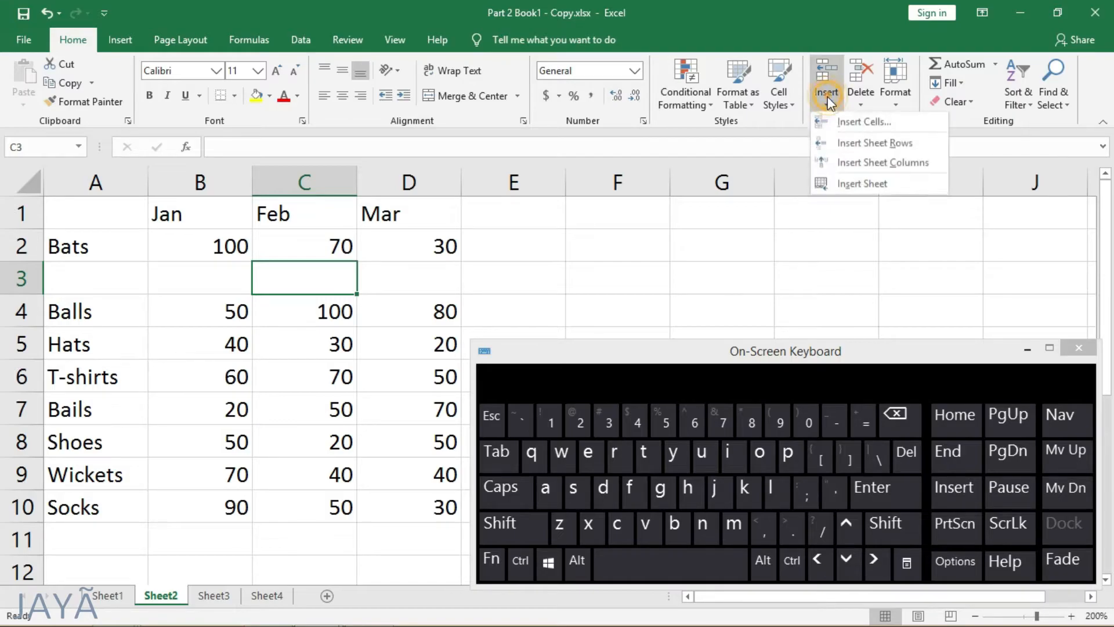
{"action": "left_click", "coordinate": [852, 161]}
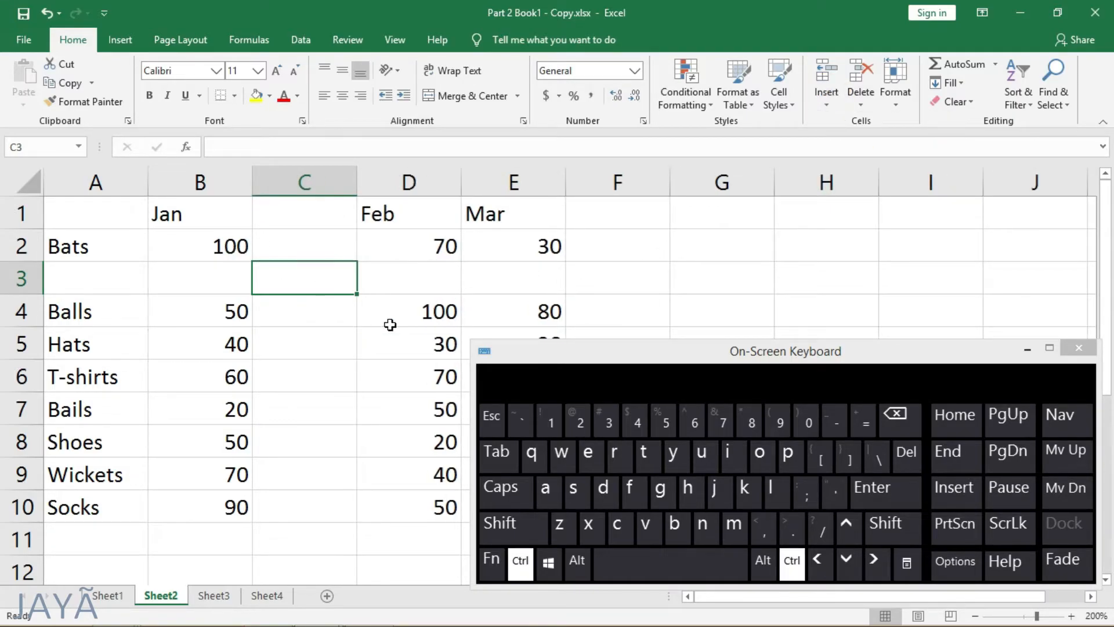
{"action": "key", "text": "ctrl+z"}
{"action": "key", "text": "ctrl+z"}
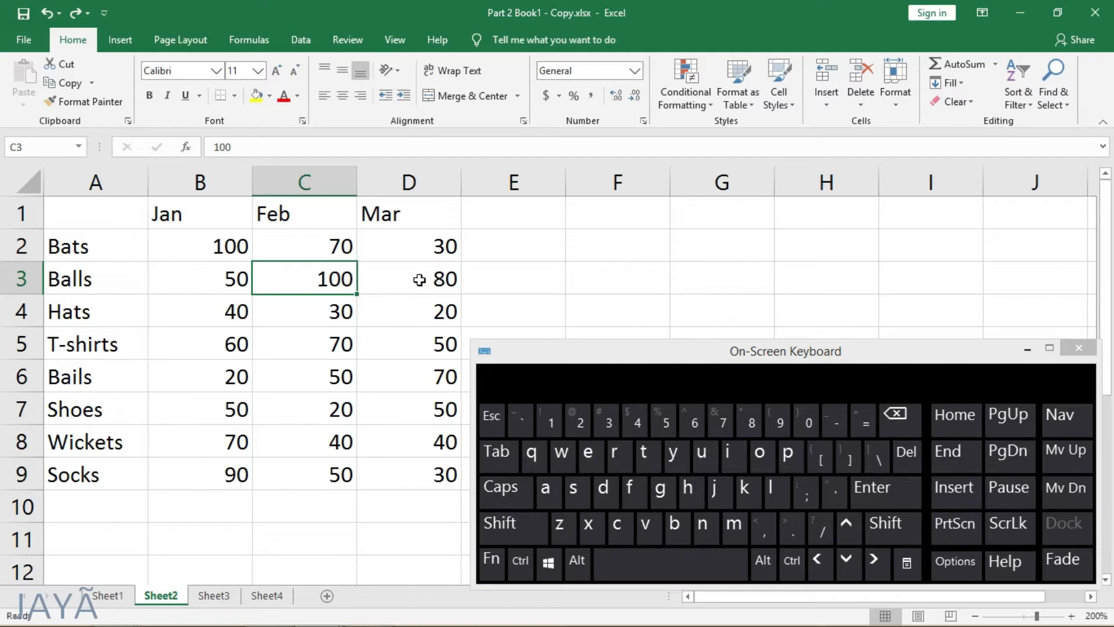
Step: Select the whole Balls row and insert a row above it, insert a column before the whole Feb column, and undo both
{"action": "left_click", "coordinate": [18, 279]}
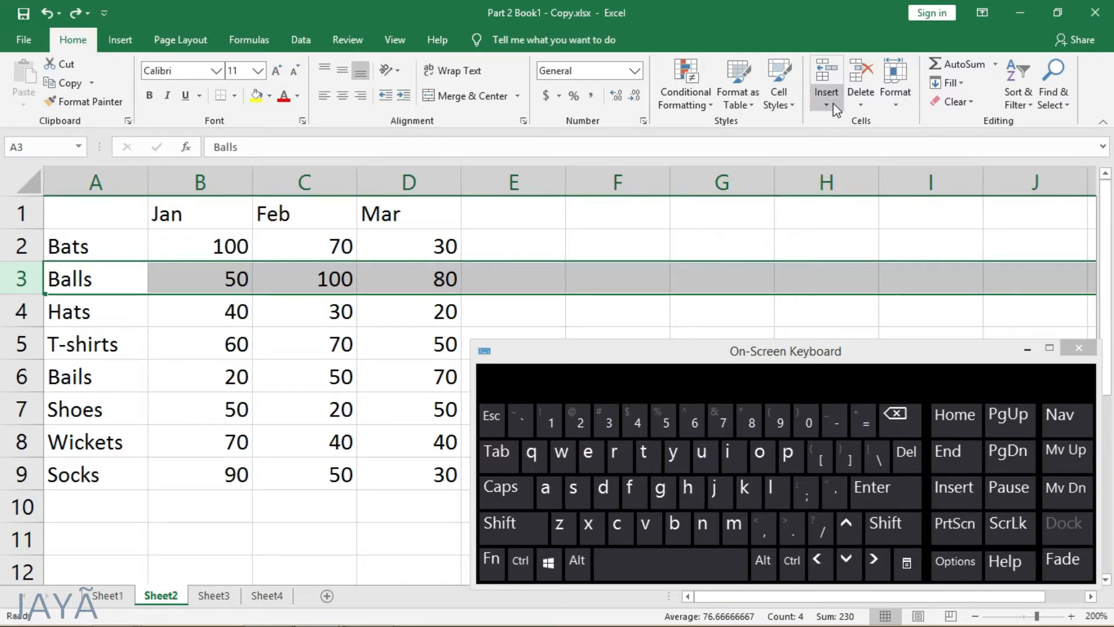
{"action": "left_click", "coordinate": [824, 69]}
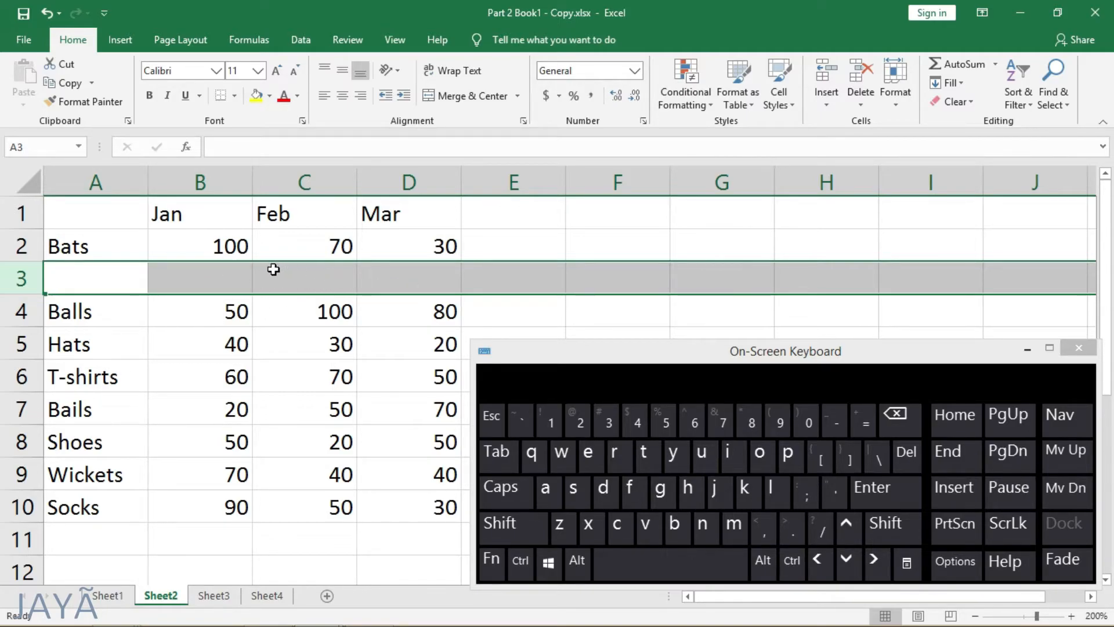
{"action": "left_click", "coordinate": [329, 176]}
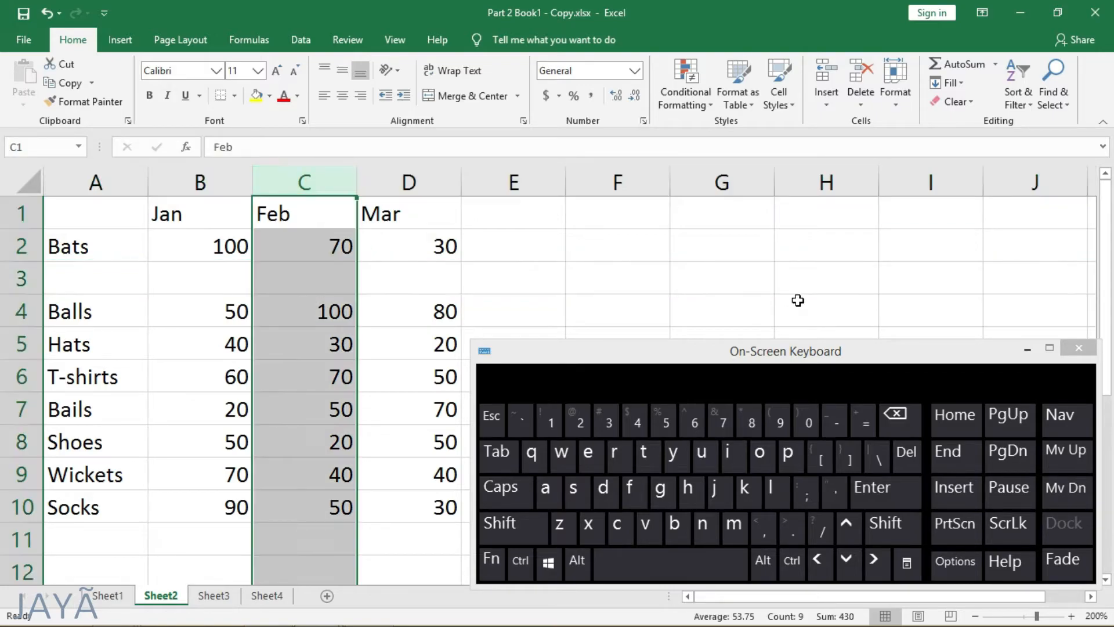
{"action": "left_click", "coordinate": [834, 71]}
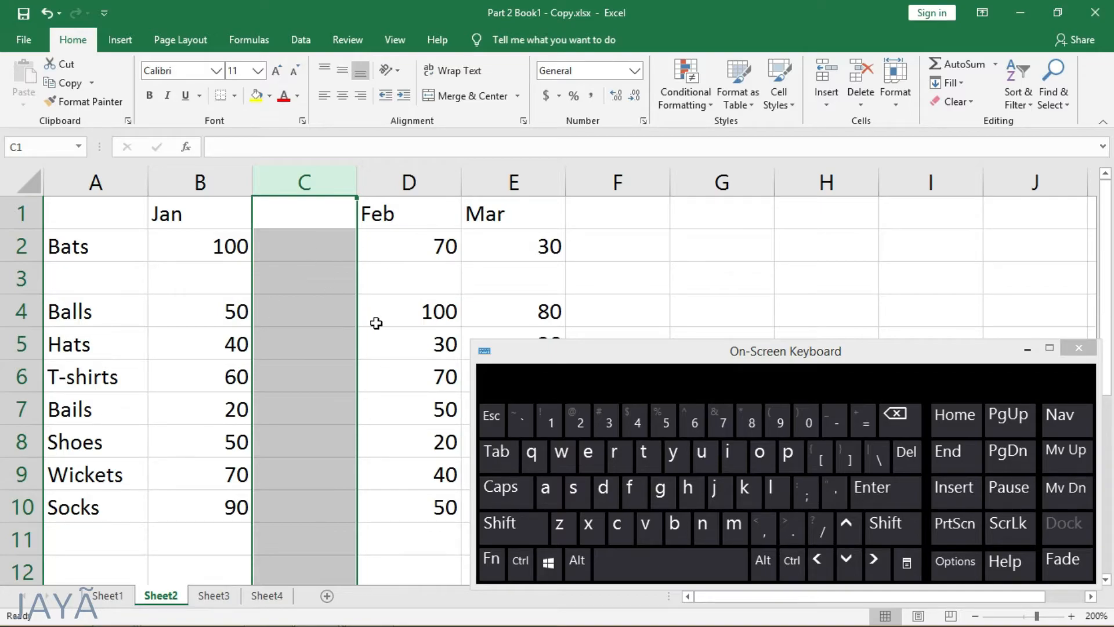
{"action": "key", "text": "ctrl"}
{"action": "key", "text": "ctrl+z"}
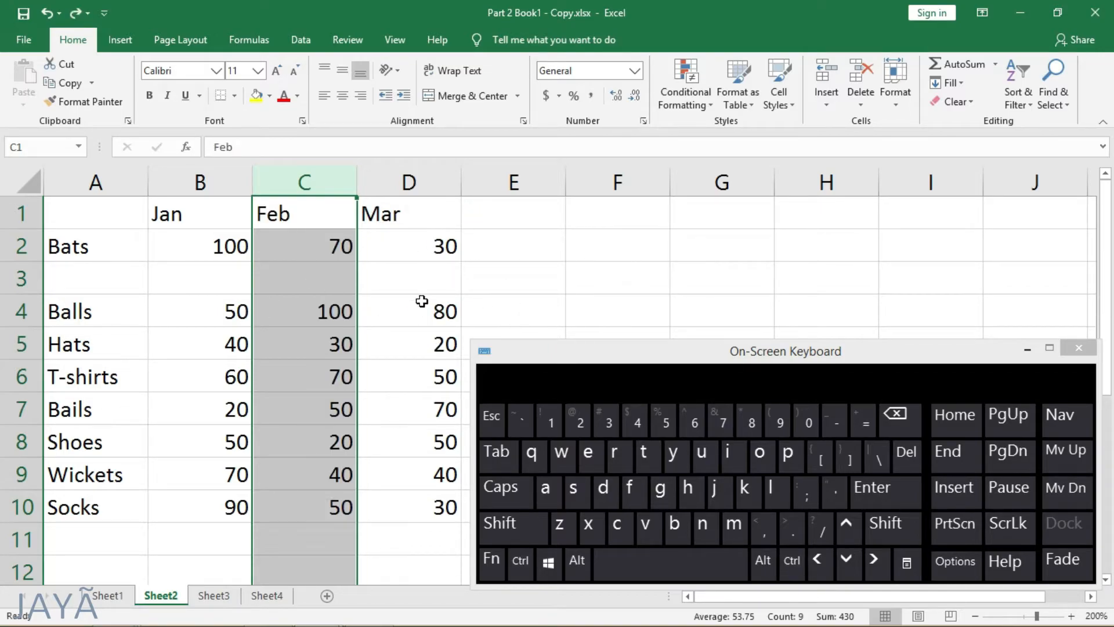
{"action": "key", "text": "ctrl+z"}
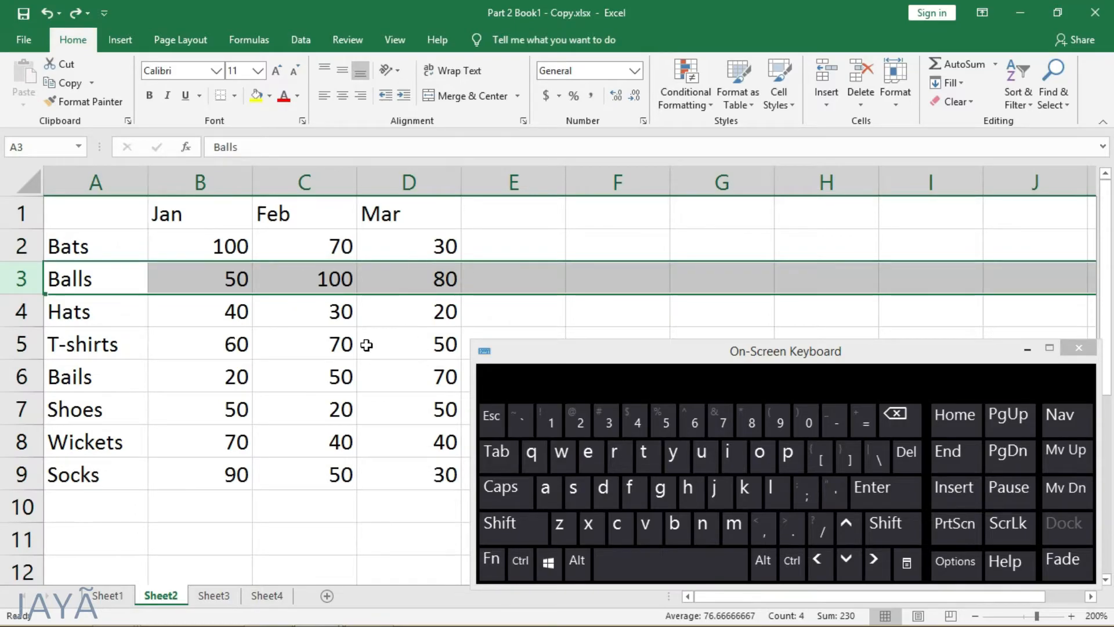
Step: Insert a blank row above the Balls row using the On-Screen Keyboard, and undo the insertion
{"action": "left_click", "coordinate": [225, 312]}
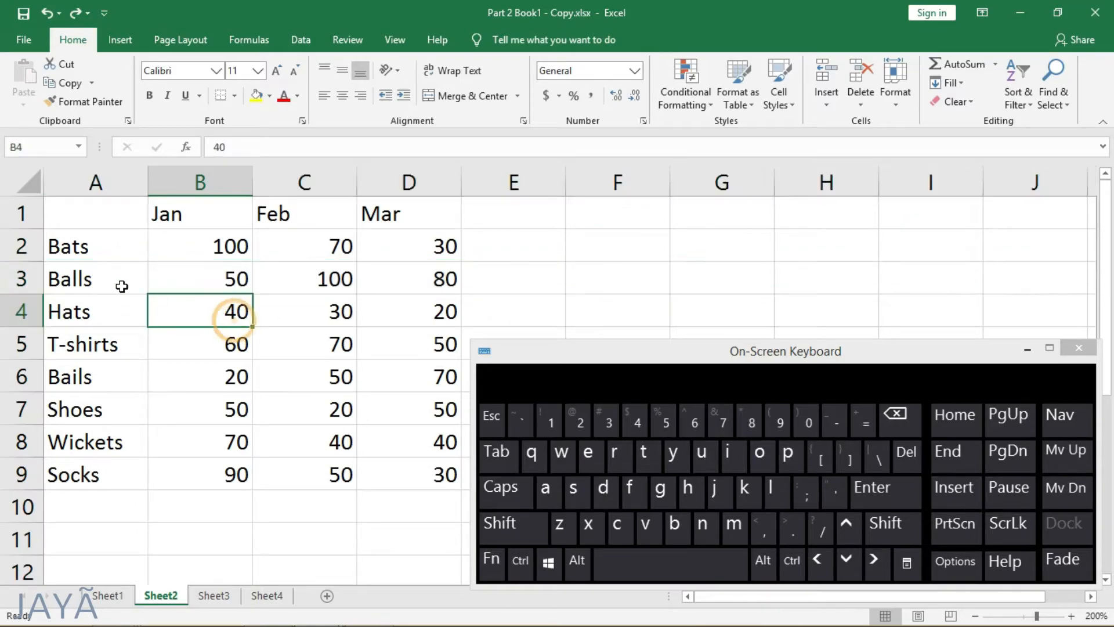
{"action": "left_click", "coordinate": [22, 279]}
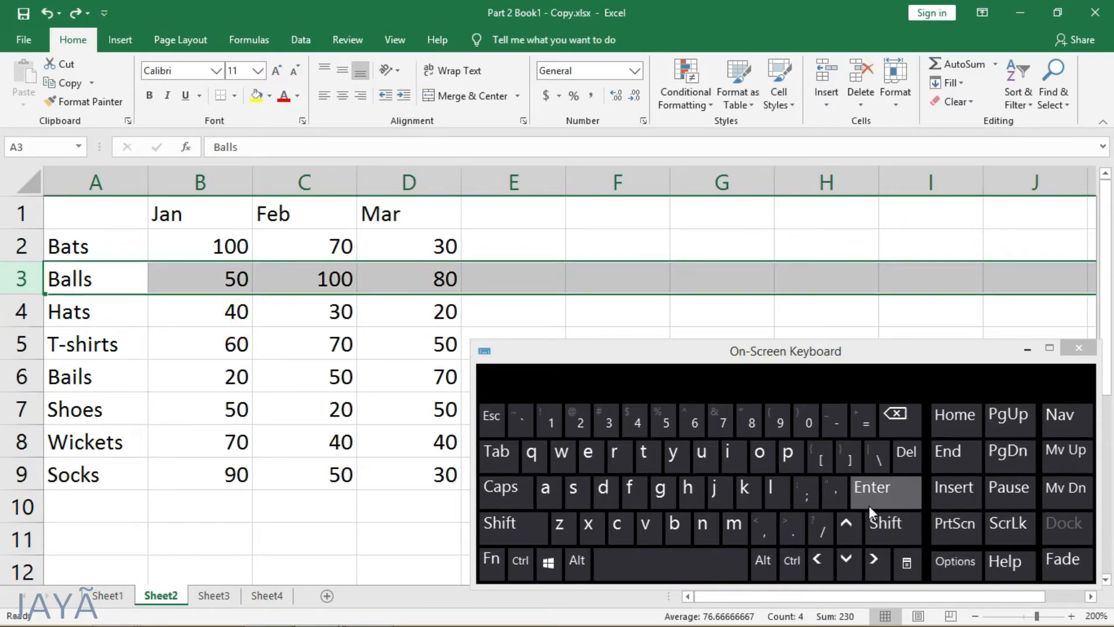
{"action": "left_click", "coordinate": [860, 419]}
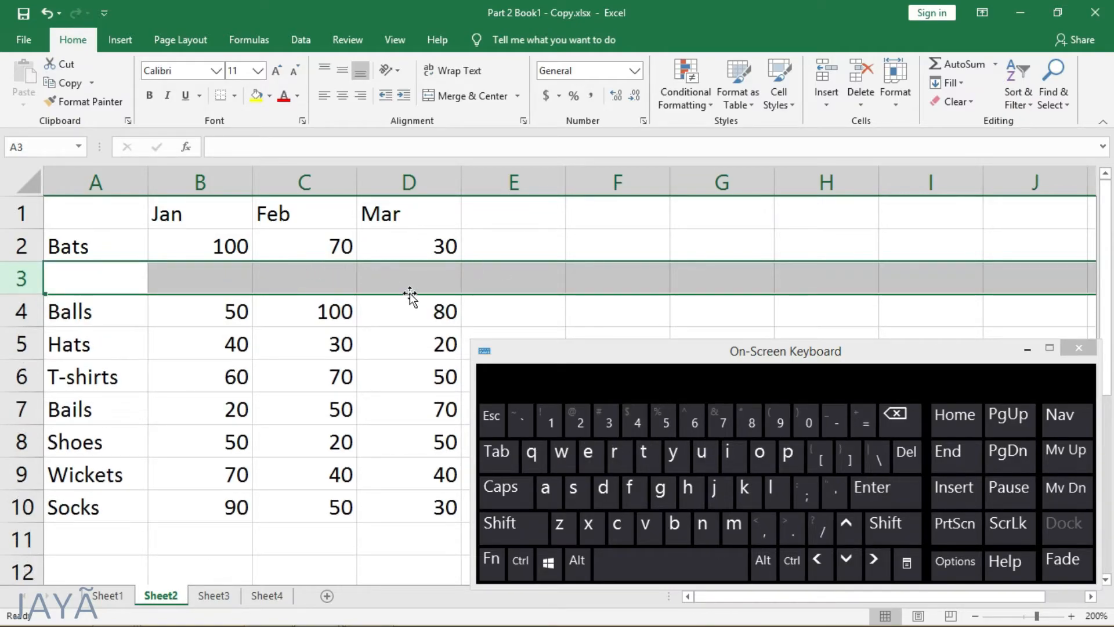
{"action": "key", "text": "ctrl+z"}
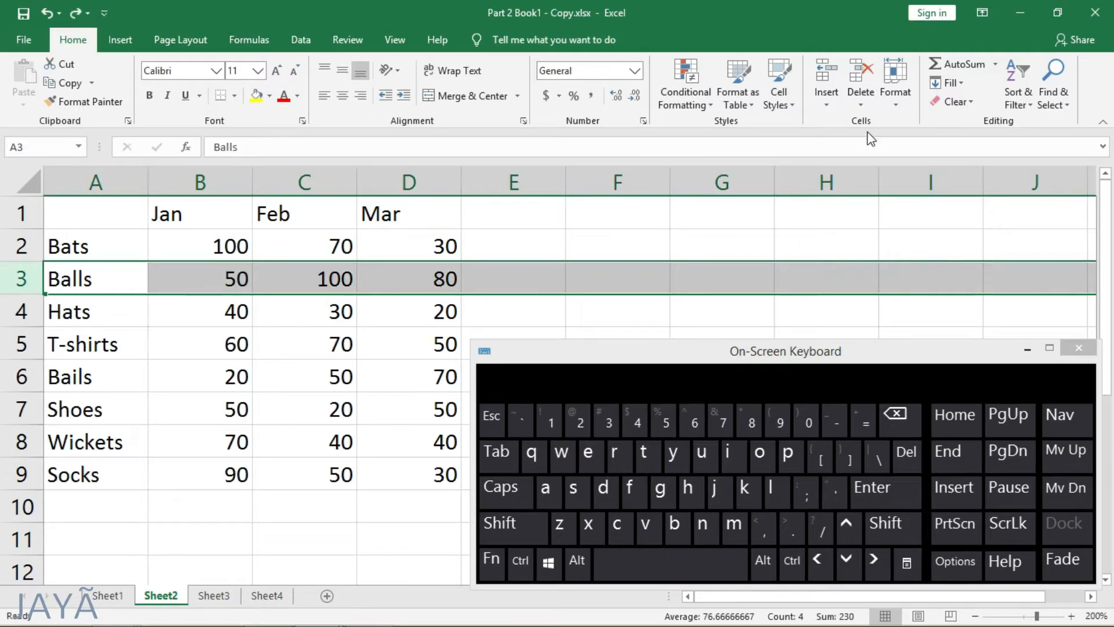
Step: Insert a new worksheet before Sheet2 and delete that new sheet again
{"action": "left_click", "coordinate": [674, 266]}
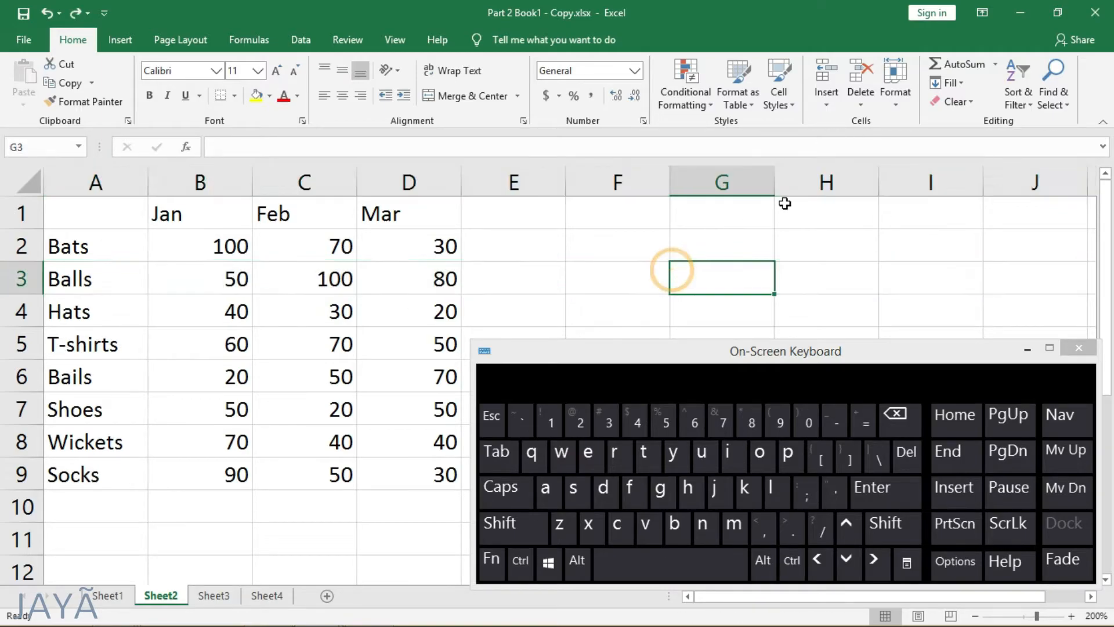
{"action": "left_click", "coordinate": [822, 103]}
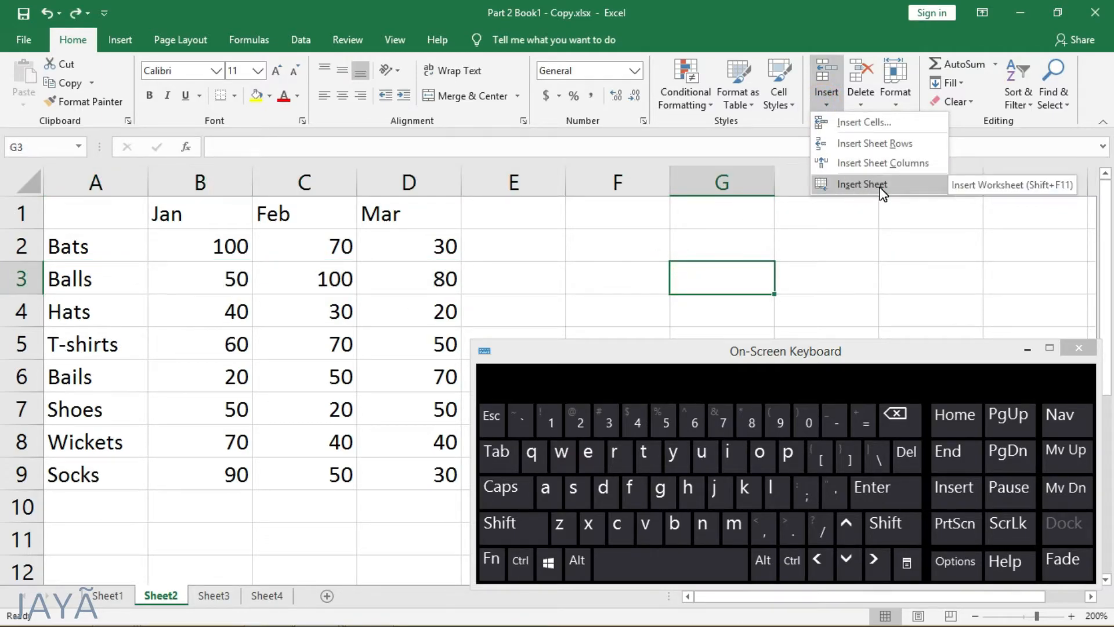
{"action": "left_click", "coordinate": [861, 185]}
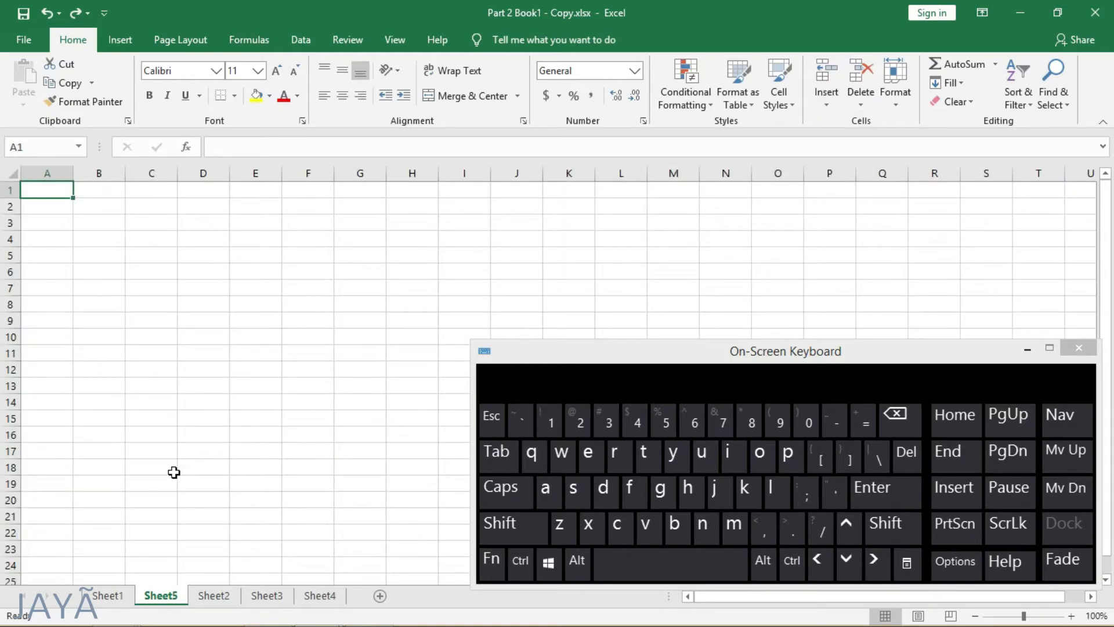
{"action": "left_click", "coordinate": [869, 106]}
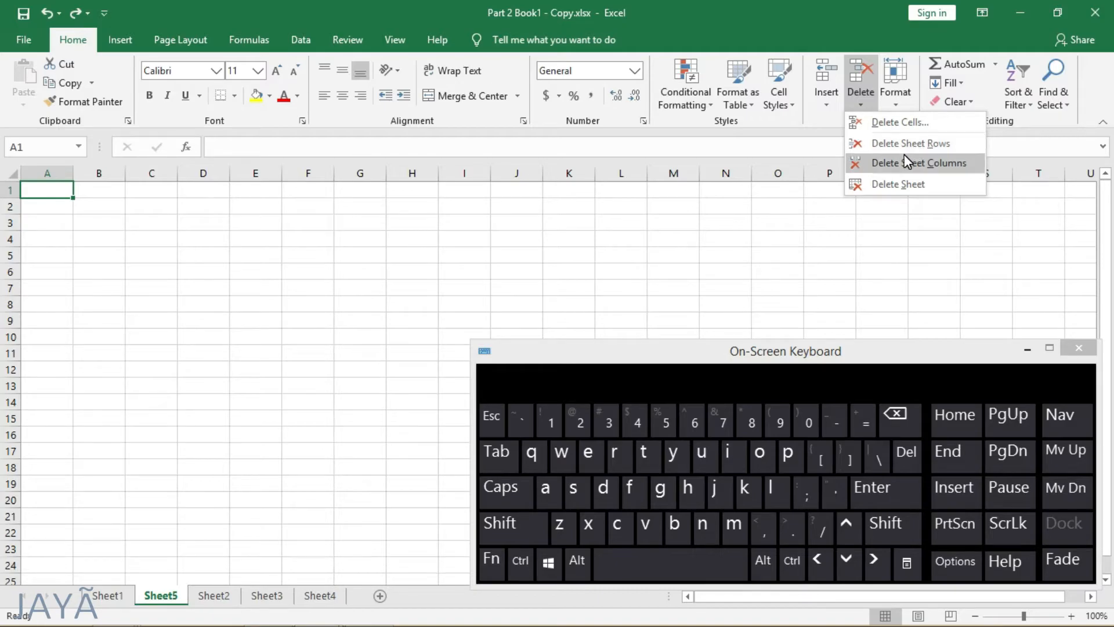
{"action": "left_click", "coordinate": [940, 190]}
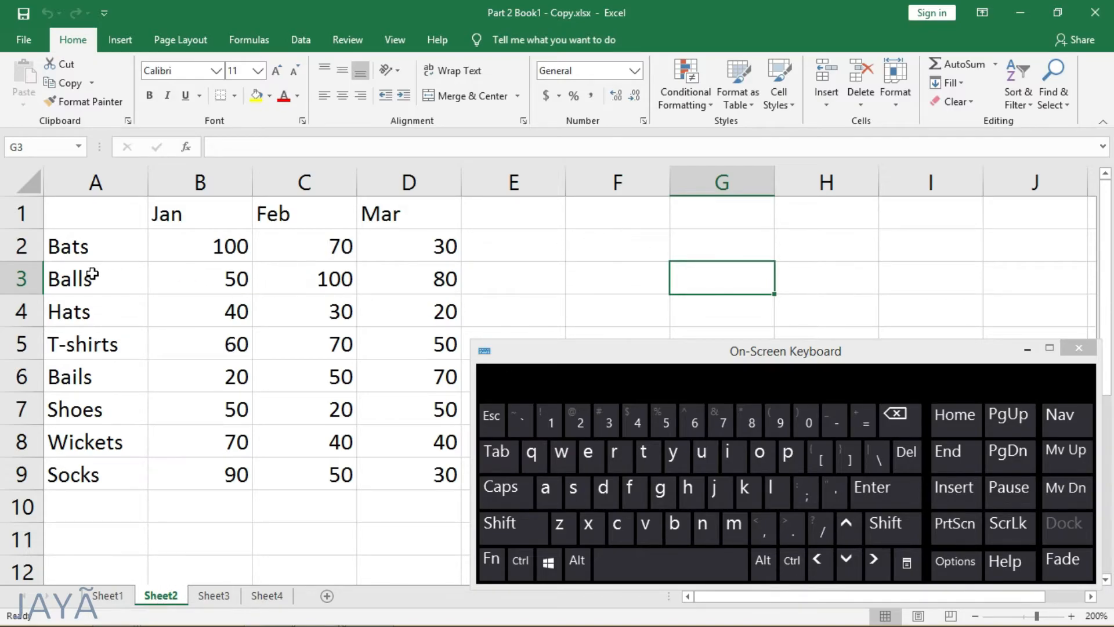
Step: Delete the entire Balls row from Sheet2 and undo the deletion
{"action": "left_click", "coordinate": [21, 278]}
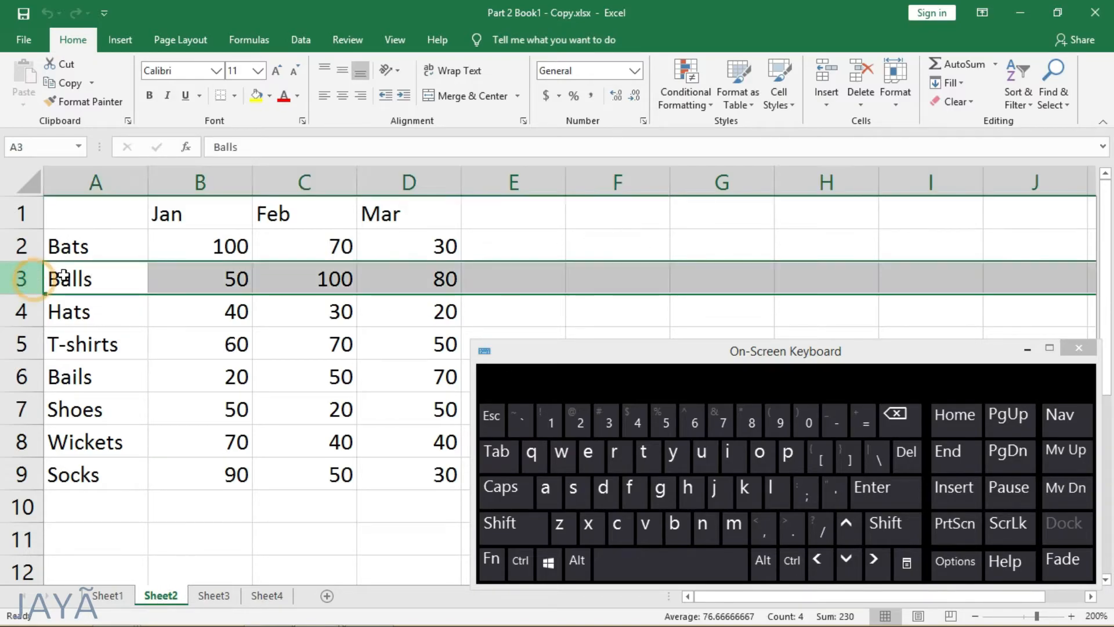
{"action": "left_click", "coordinate": [860, 75]}
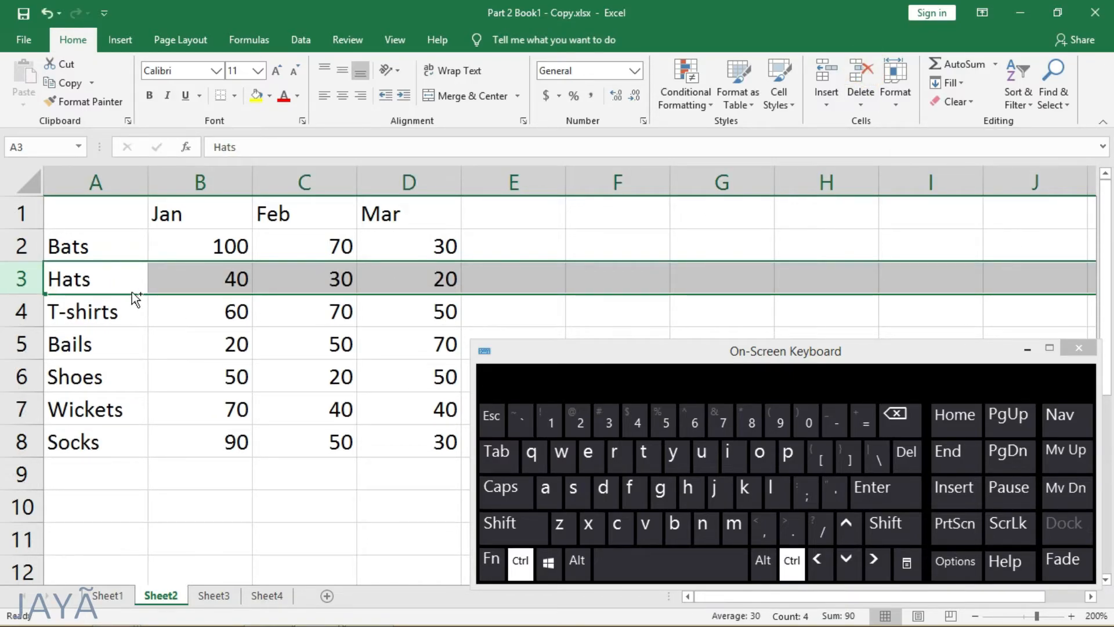
{"action": "key", "text": "ctrl+z"}
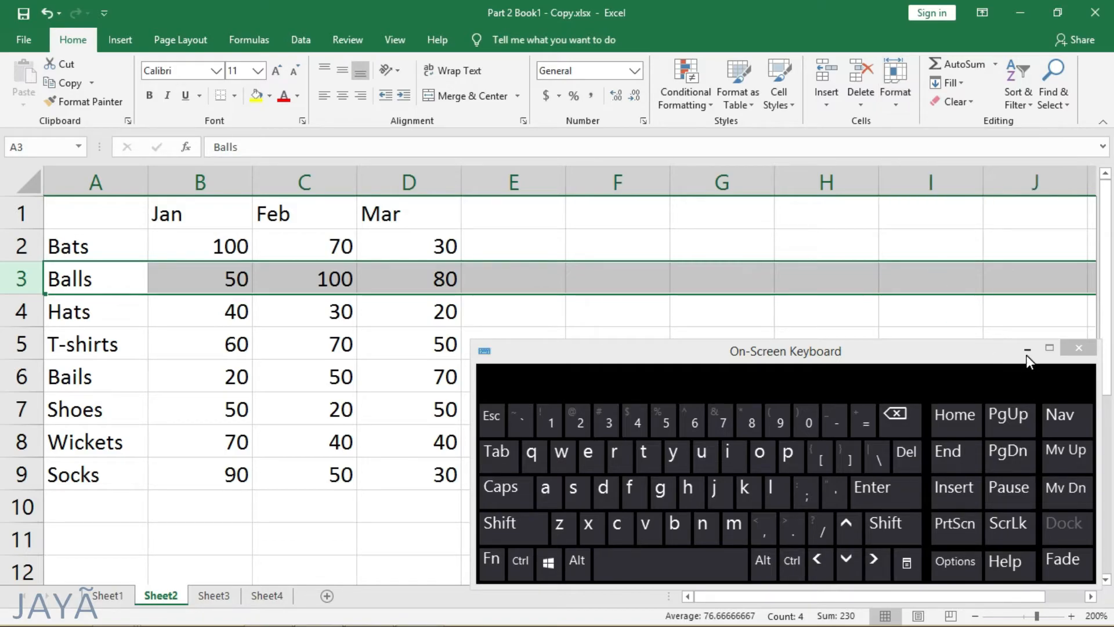
Step: Minimize the On-Screen Keyboard, reduce the row height of the Balls row, and undo the height change
{"action": "left_click", "coordinate": [1027, 348]}
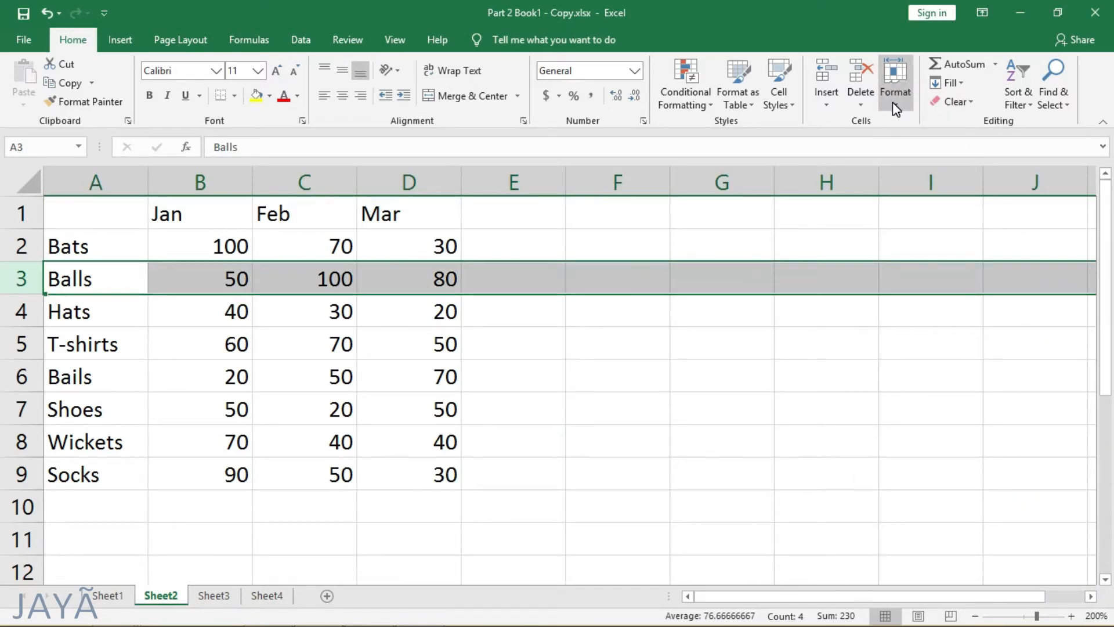
{"action": "left_click", "coordinate": [894, 103]}
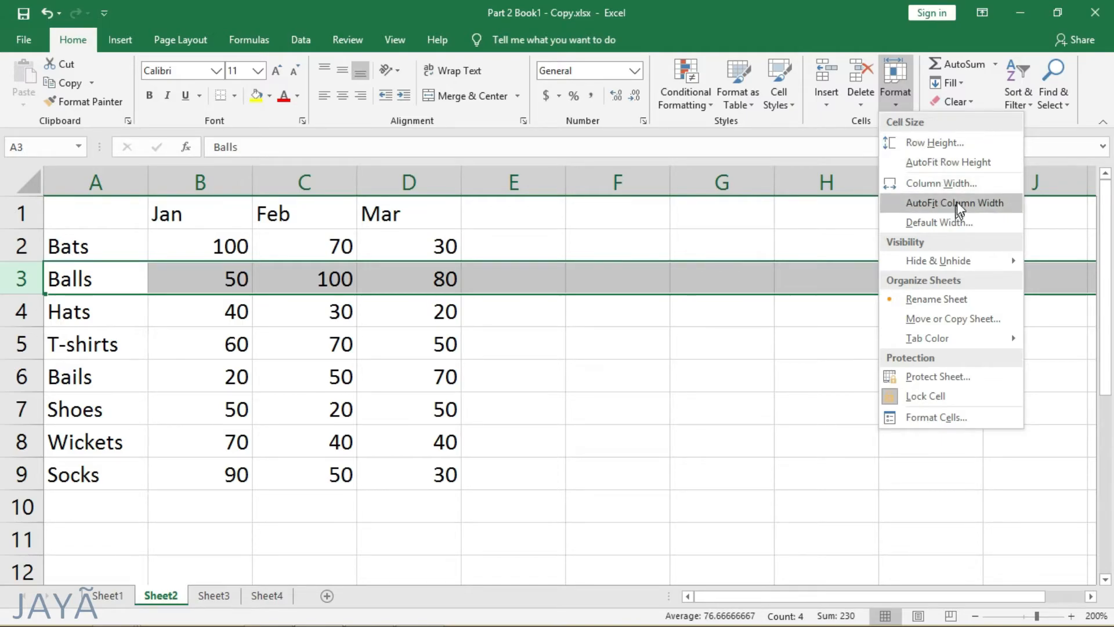
{"action": "left_click", "coordinate": [934, 144]}
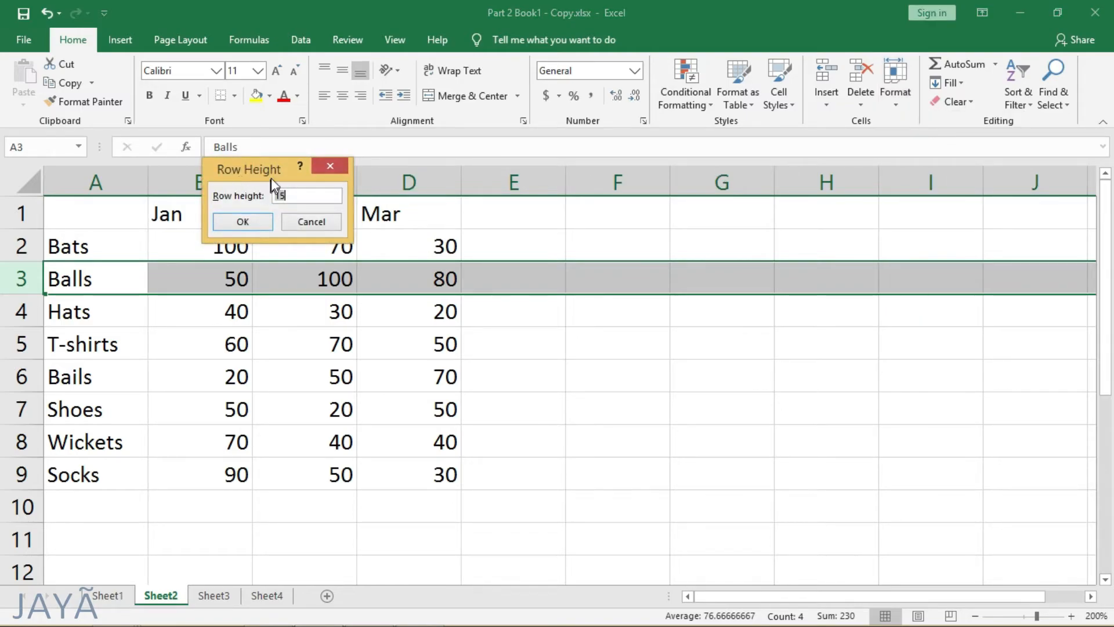
{"action": "left_click", "coordinate": [305, 195]}
{"action": "left_click", "coordinate": [243, 221]}
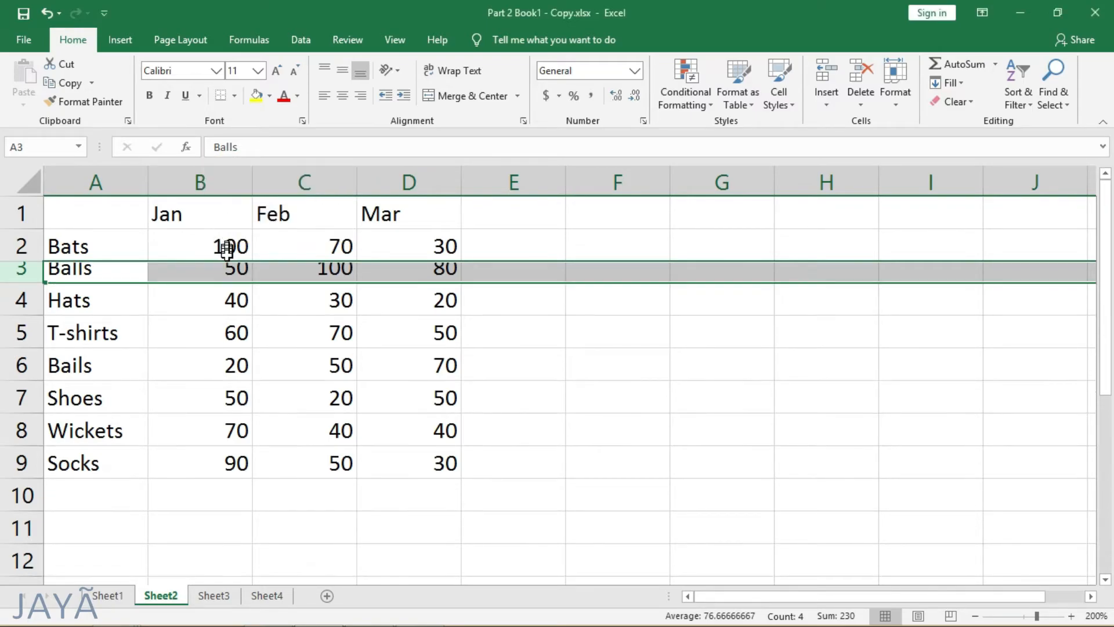
{"action": "left_click", "coordinate": [210, 329]}
{"action": "left_click", "coordinate": [93, 246]}
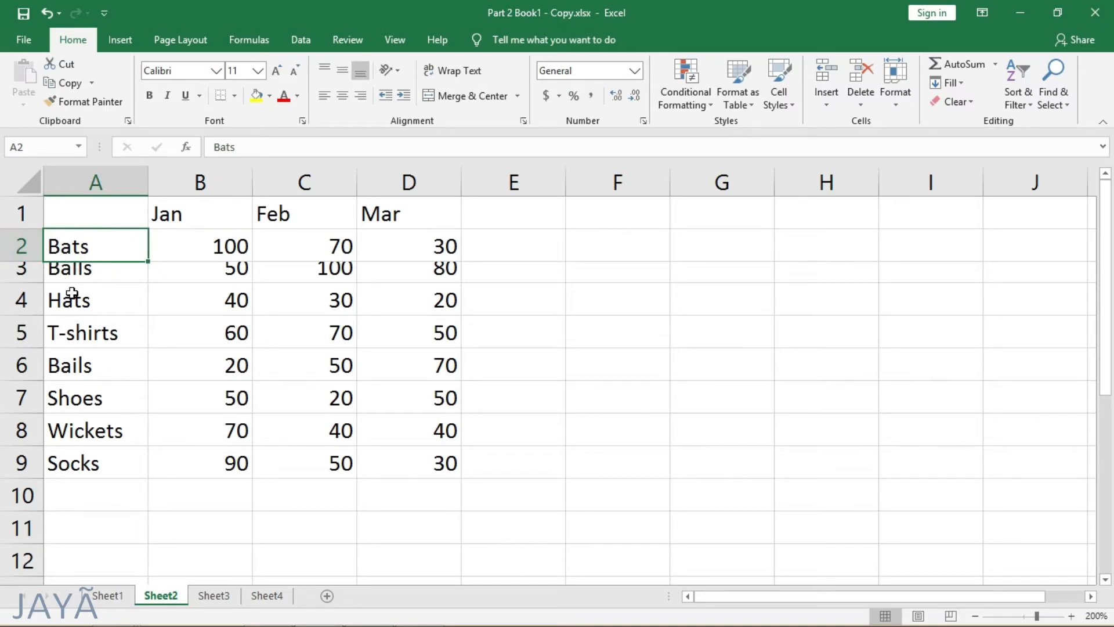
{"action": "key", "text": "ctrl+z"}
Step: Hide the Bats row (row 2) on Sheet2
{"action": "left_click", "coordinate": [20, 252]}
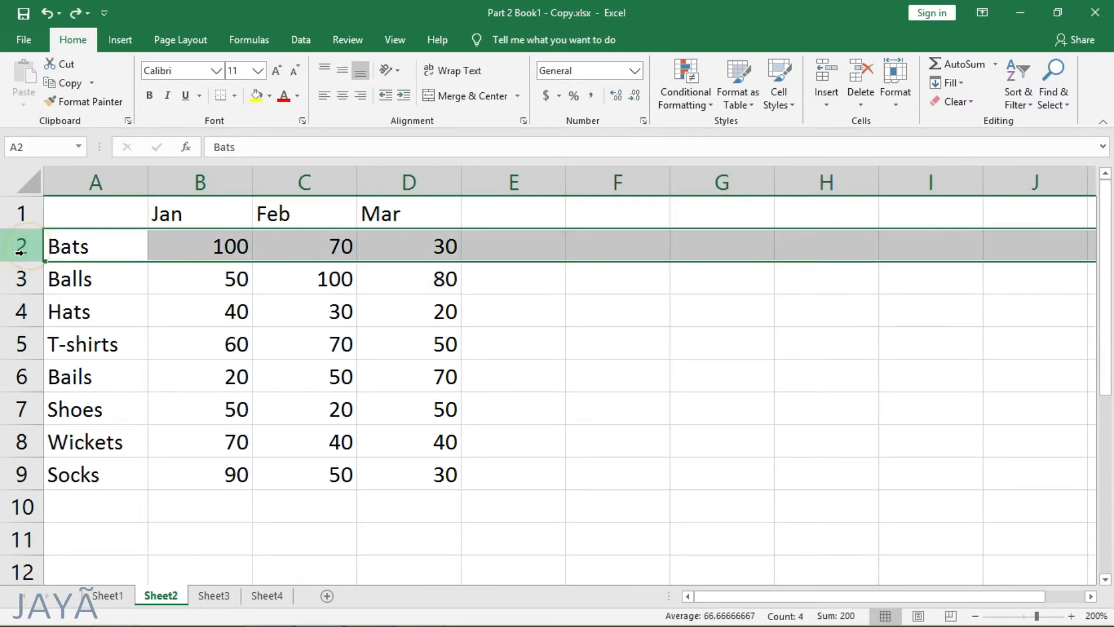
{"action": "left_click", "coordinate": [886, 92]}
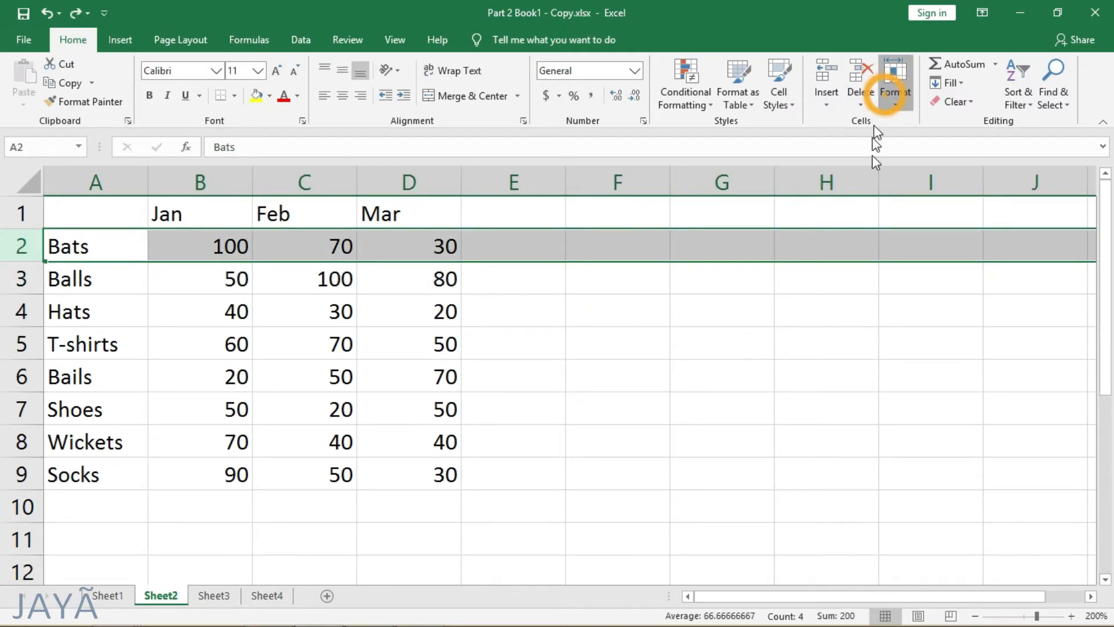
{"action": "mouse_move", "coordinate": [890, 260]}
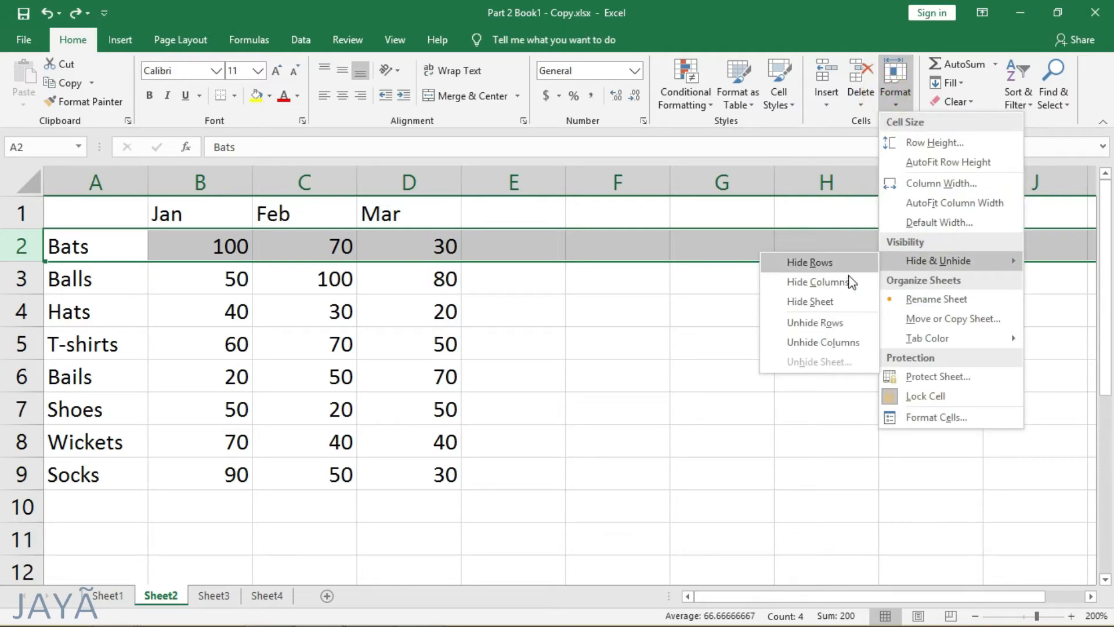
{"action": "left_click", "coordinate": [814, 263]}
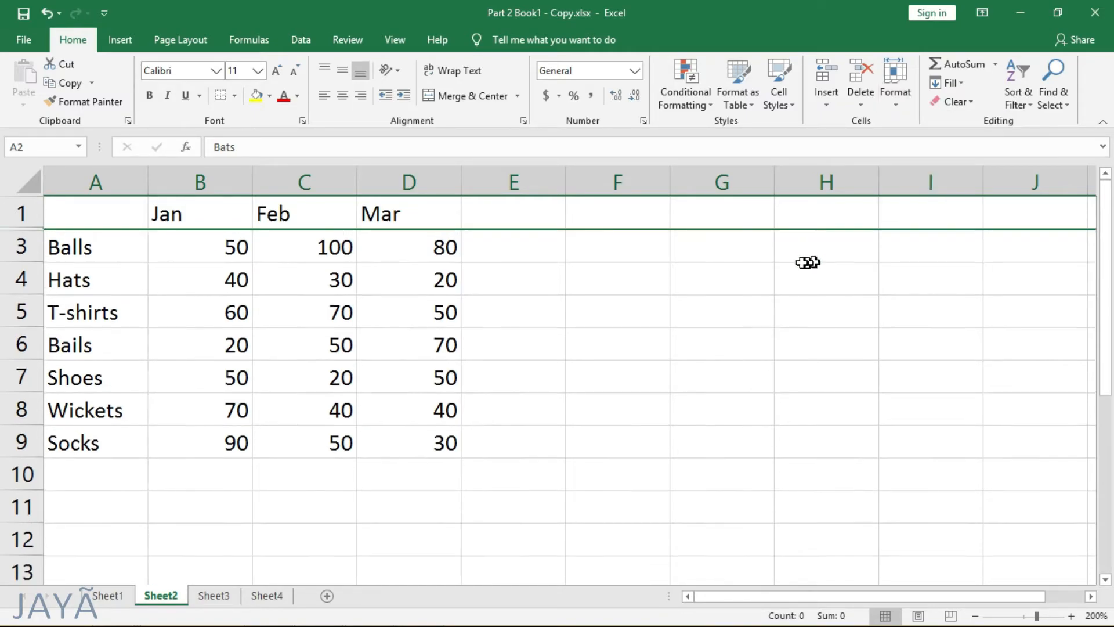
Step: Select rows 1 through 3 and unhide the hidden Bats row between them
{"action": "left_click", "coordinate": [24, 215]}
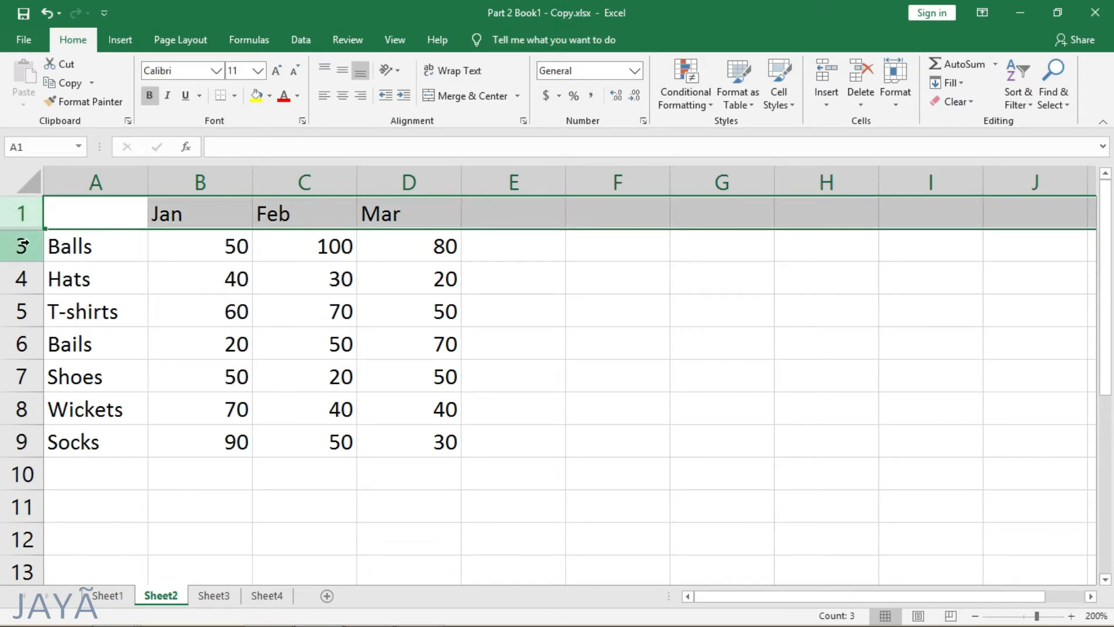
{"action": "left_click", "coordinate": [26, 239]}
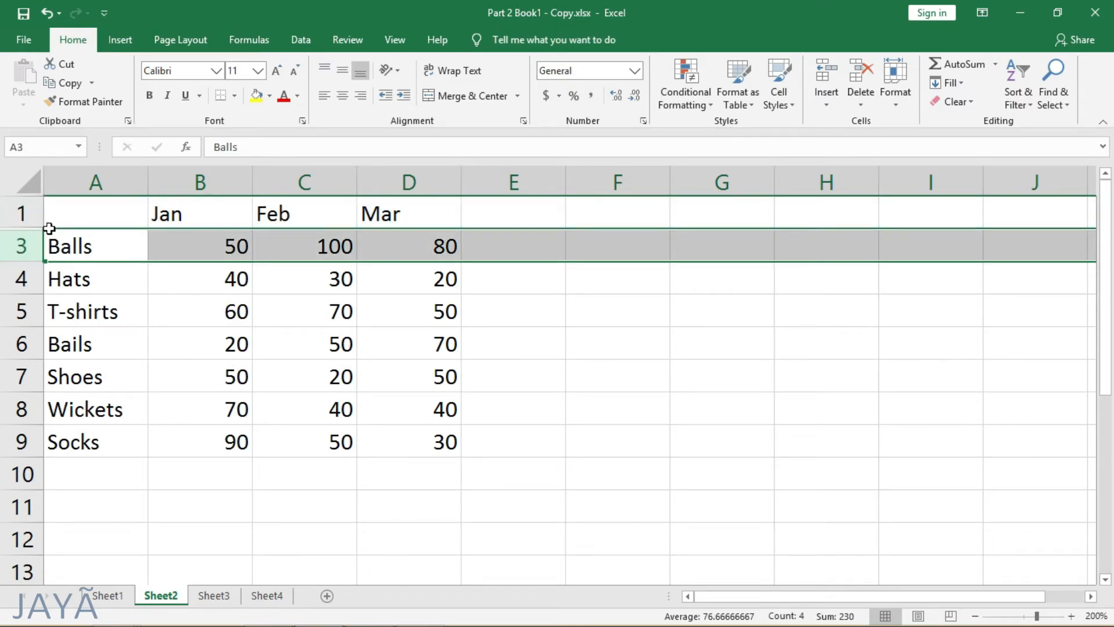
{"action": "left_click", "coordinate": [94, 212]}
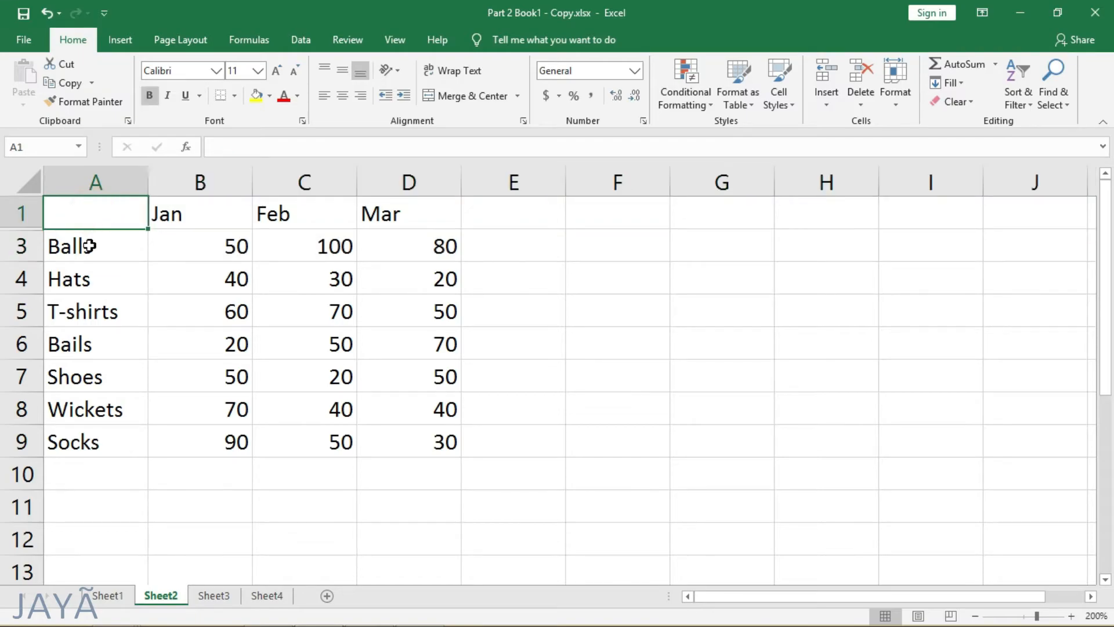
{"action": "left_click", "coordinate": [71, 231]}
{"action": "left_click_drag", "start_coordinate": [67, 214], "coordinate": [25, 242]}
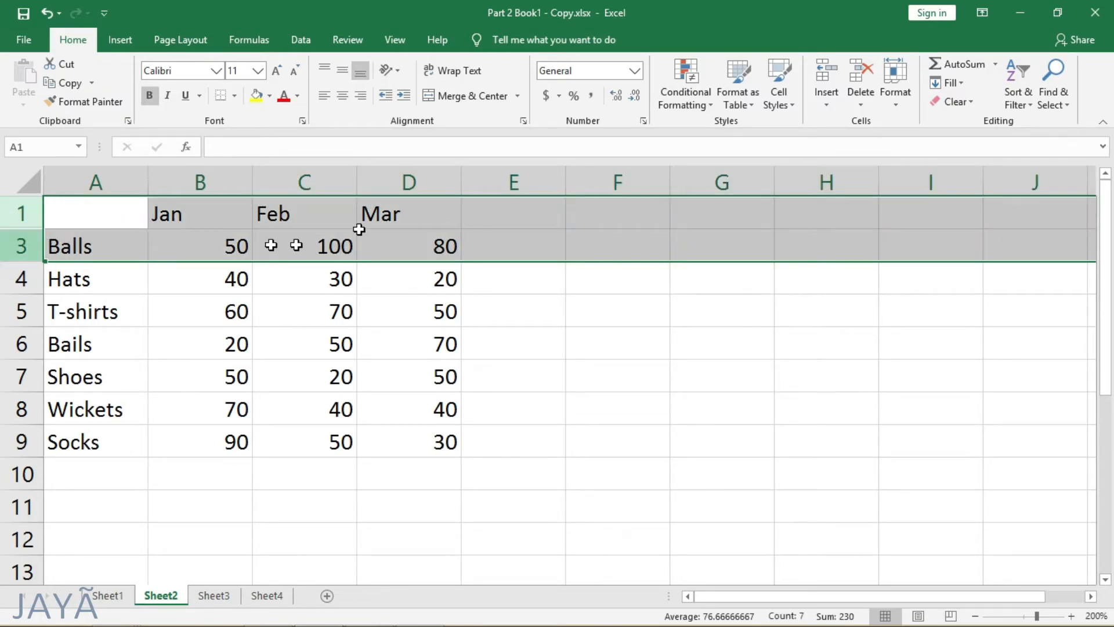
{"action": "left_click", "coordinate": [896, 100]}
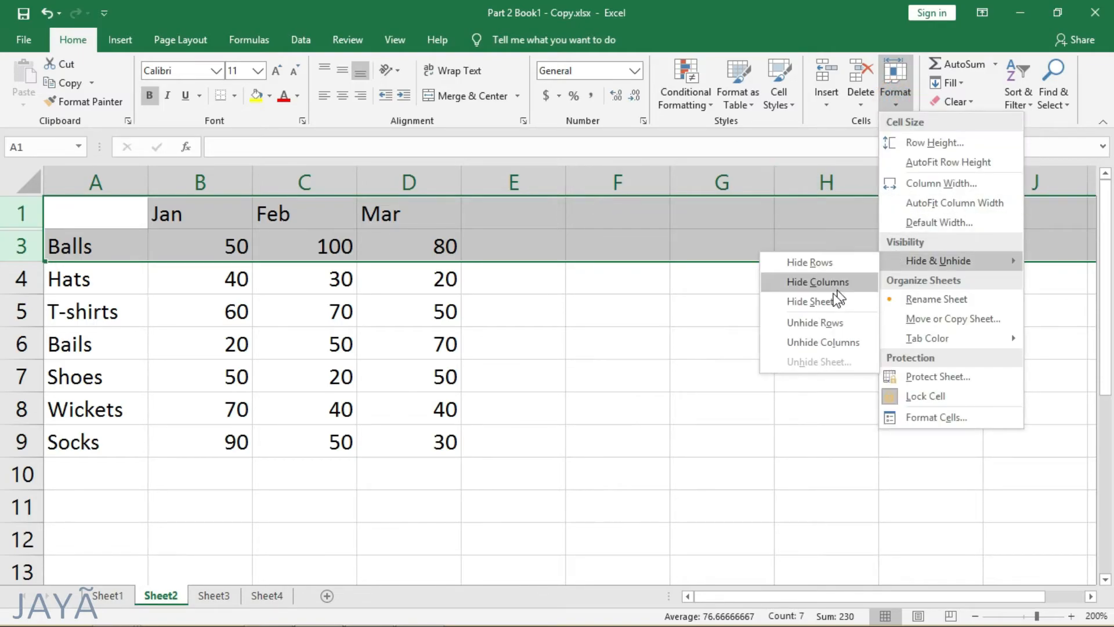
{"action": "left_click", "coordinate": [854, 324]}
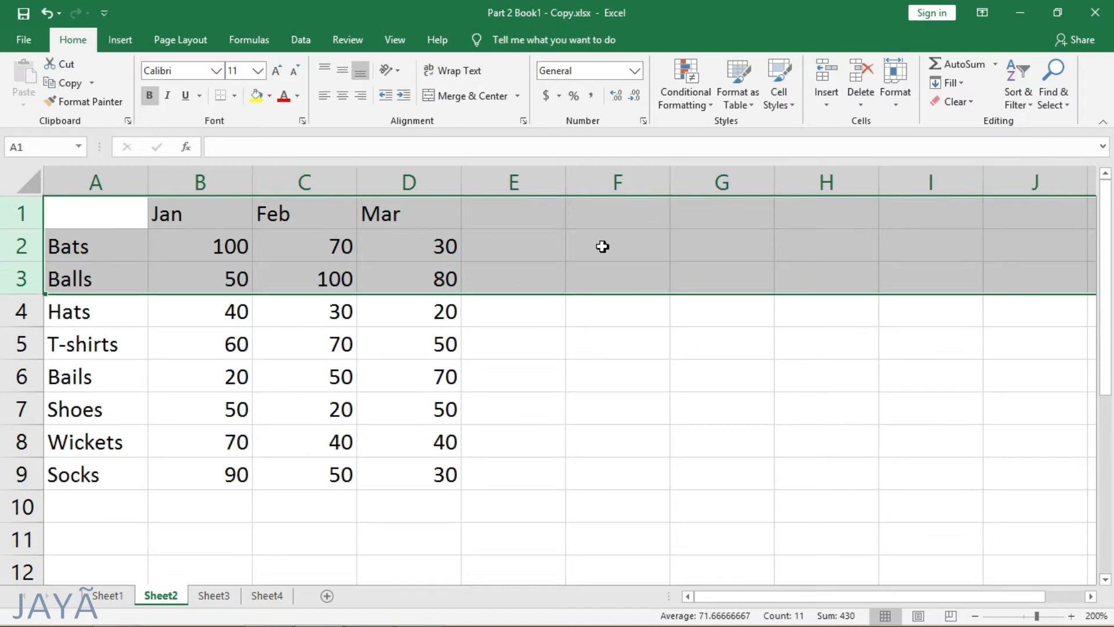
{"action": "left_click", "coordinate": [597, 244]}
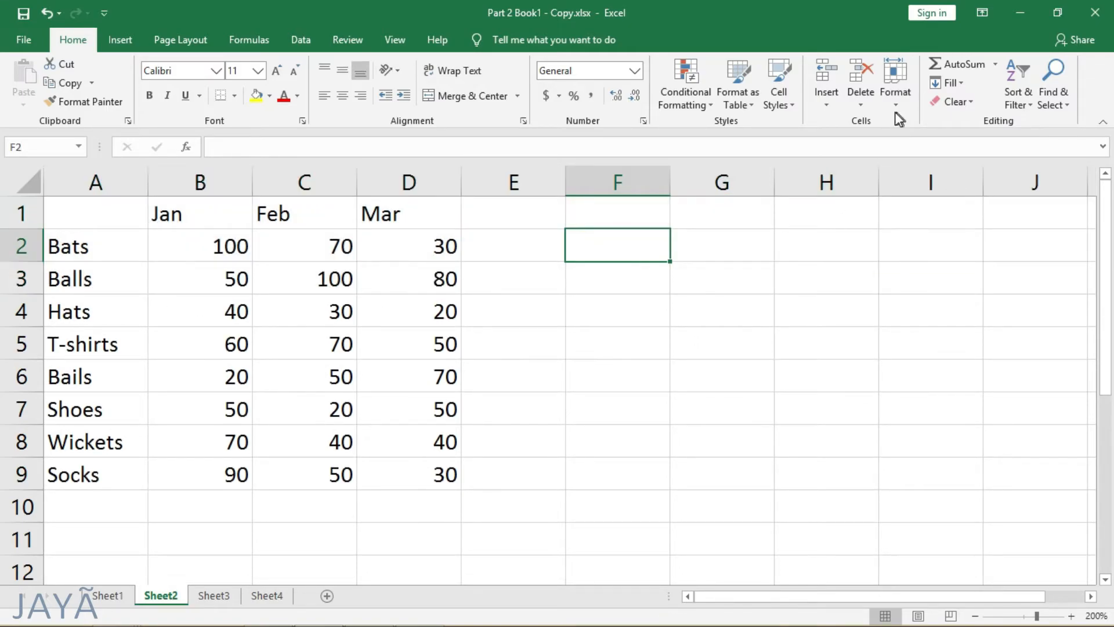
Step: Rename Sheet2 as Table
{"action": "left_click", "coordinate": [895, 93]}
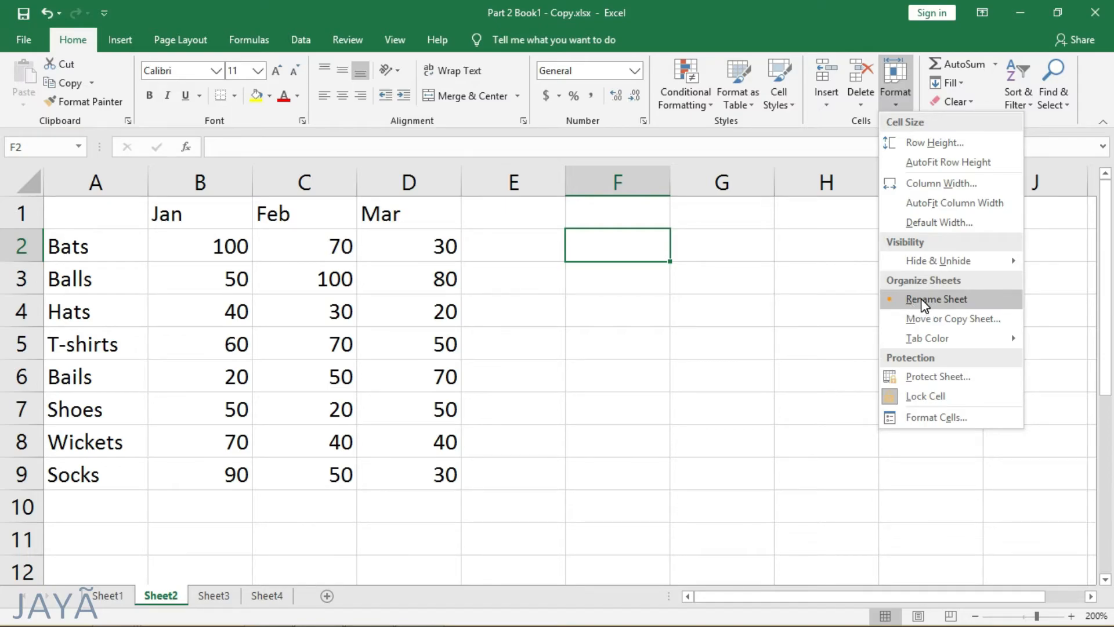
{"action": "left_click", "coordinate": [927, 300]}
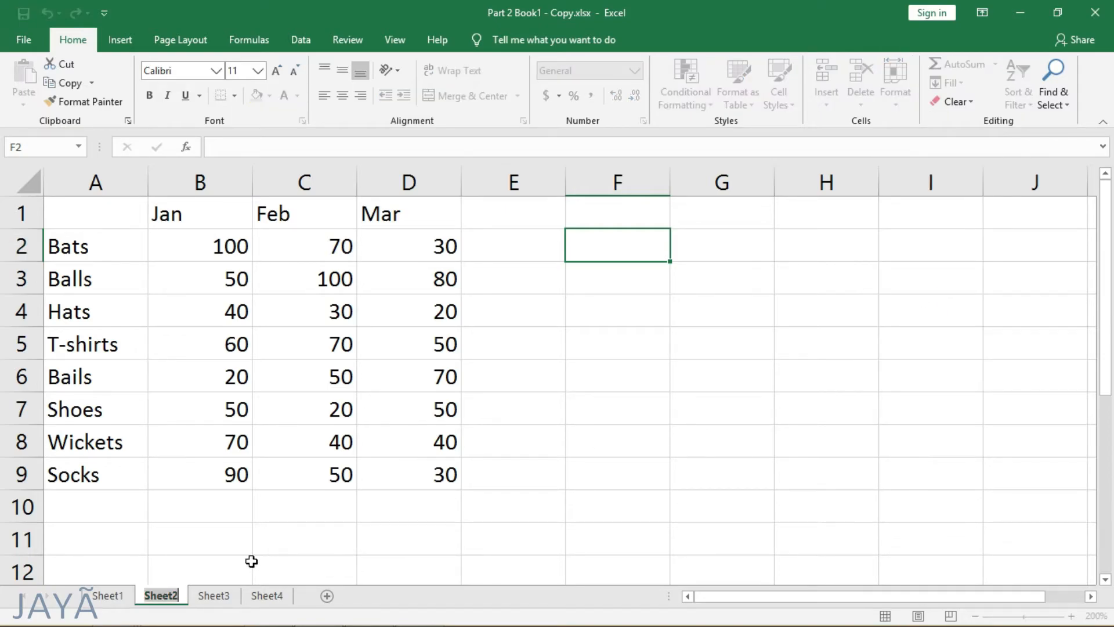
{"action": "type", "text": "Table"}
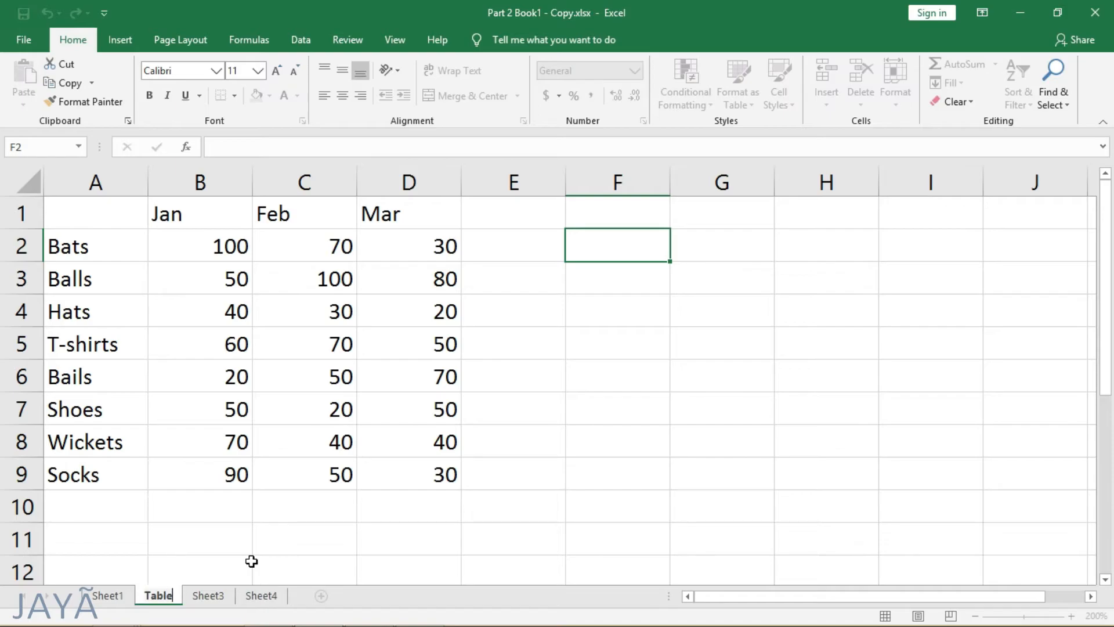
{"action": "left_click", "coordinate": [231, 572]}
Step: Create a copy of the Table sheet at the end of the Part 2 Book1 - Copy.xlsx workbook
{"action": "left_click", "coordinate": [895, 93]}
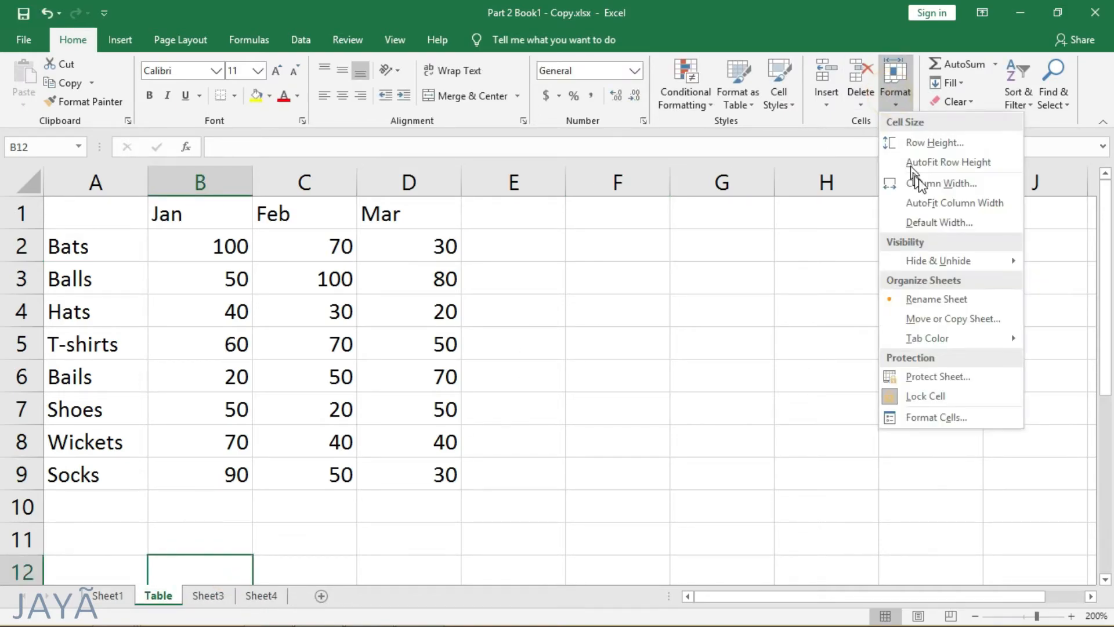
{"action": "left_click", "coordinate": [941, 319]}
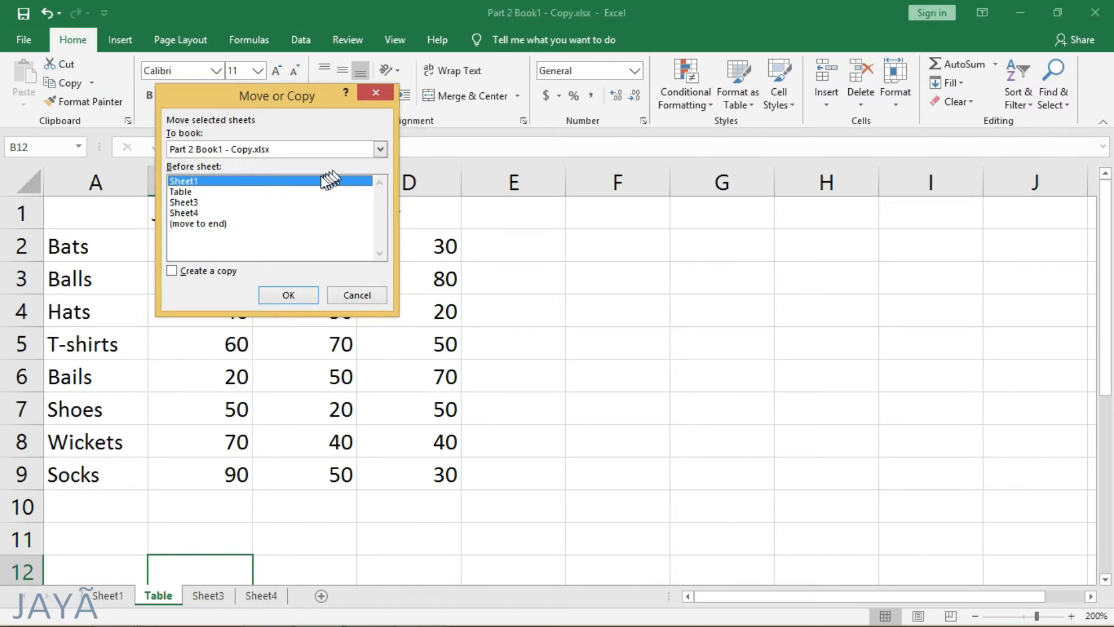
{"action": "left_click", "coordinate": [217, 152]}
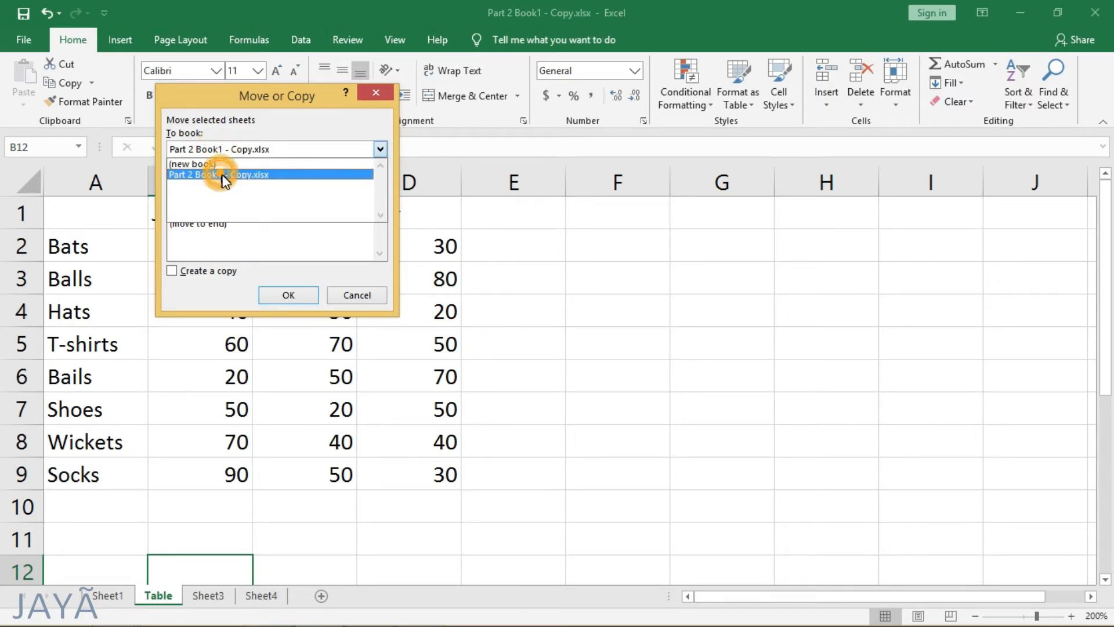
{"action": "left_click", "coordinate": [215, 176]}
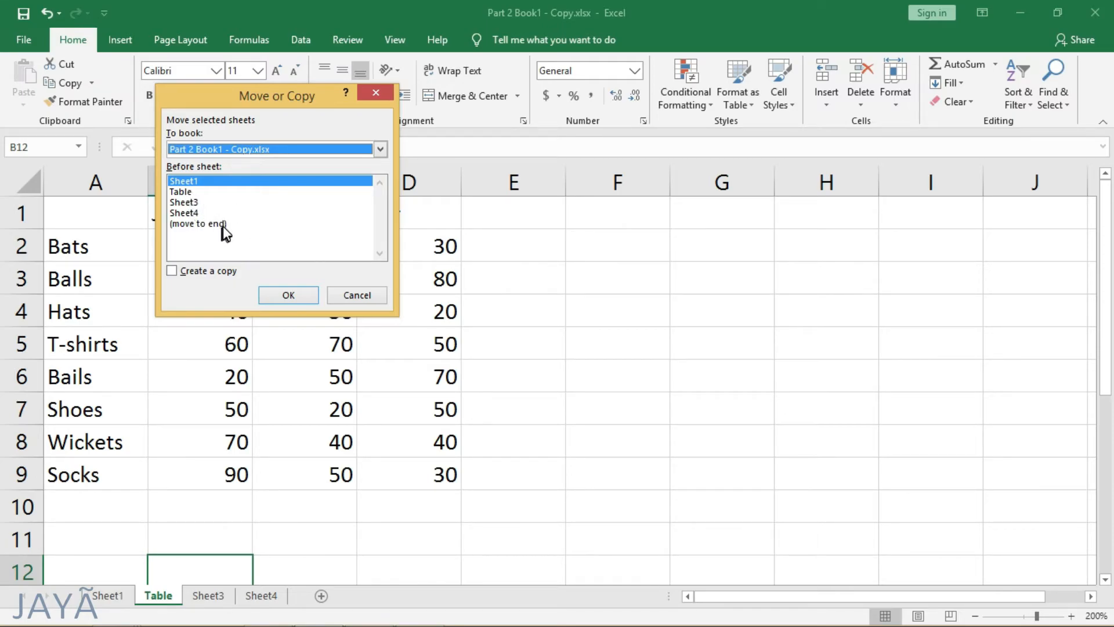
{"action": "left_click", "coordinate": [181, 225]}
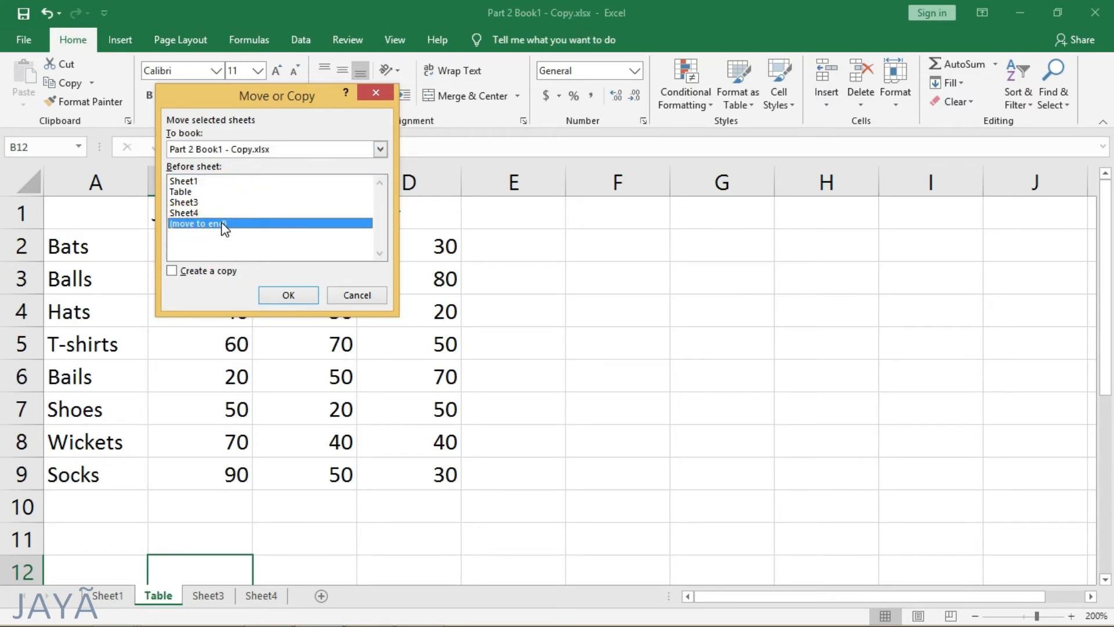
{"action": "left_click", "coordinate": [173, 271]}
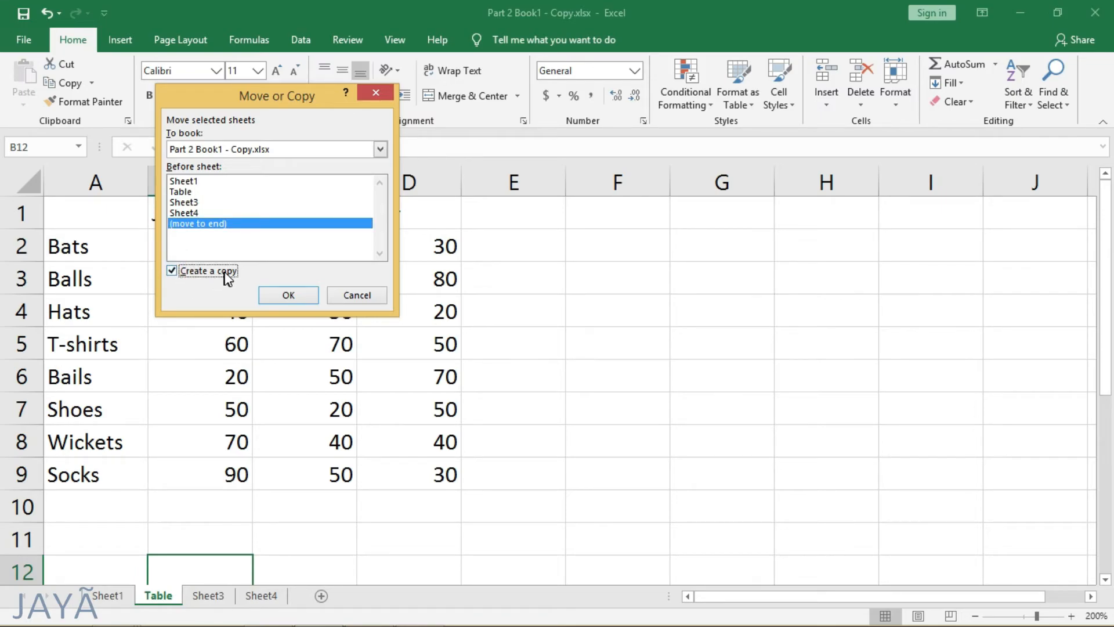
{"action": "left_click", "coordinate": [293, 295]}
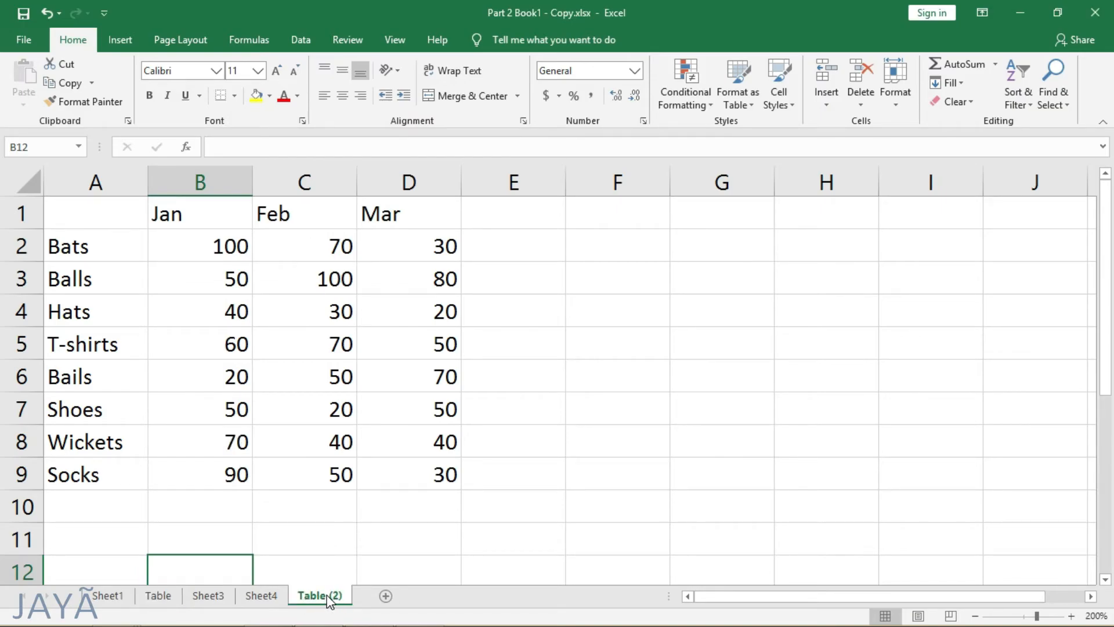
Step: Move the copied Table (2) sheet out of this workbook into a new book
{"action": "left_click", "coordinate": [898, 97]}
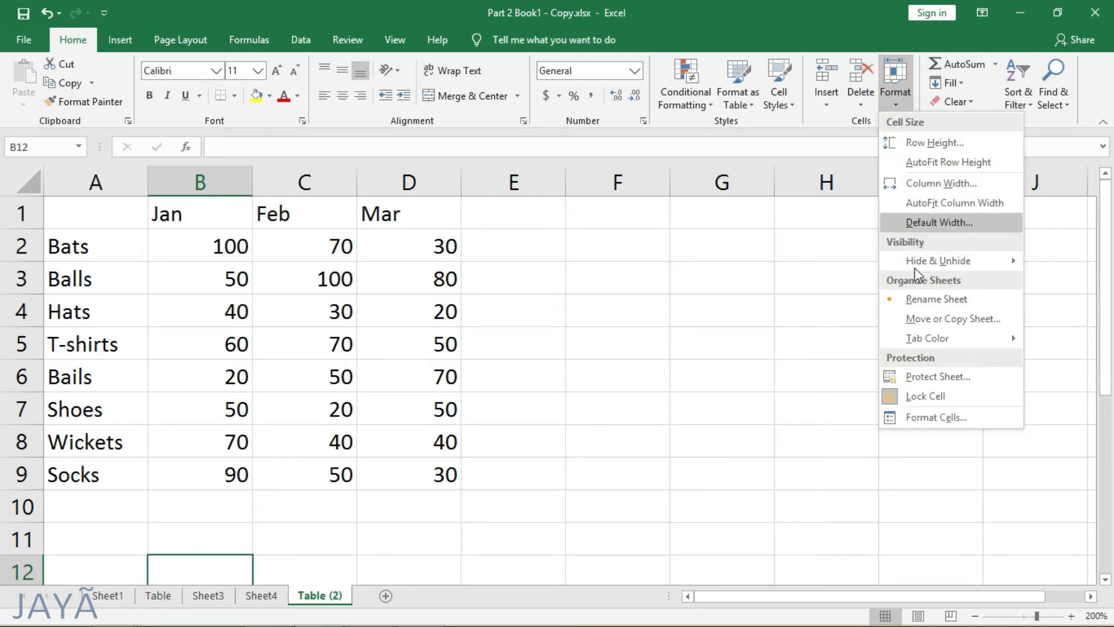
{"action": "left_click", "coordinate": [930, 319]}
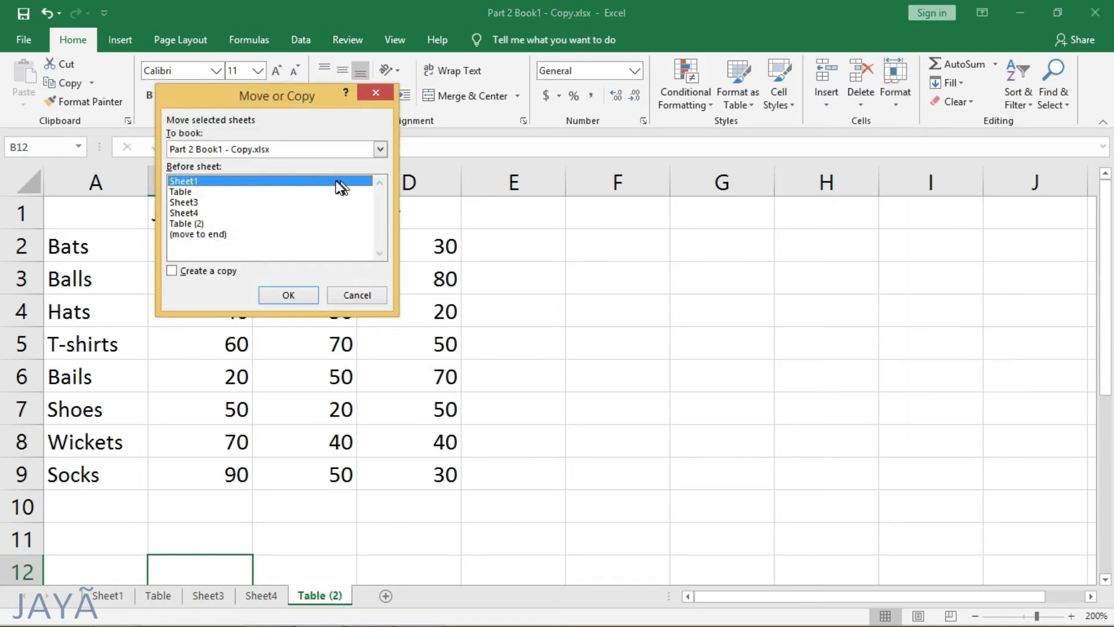
{"action": "left_click", "coordinate": [380, 149]}
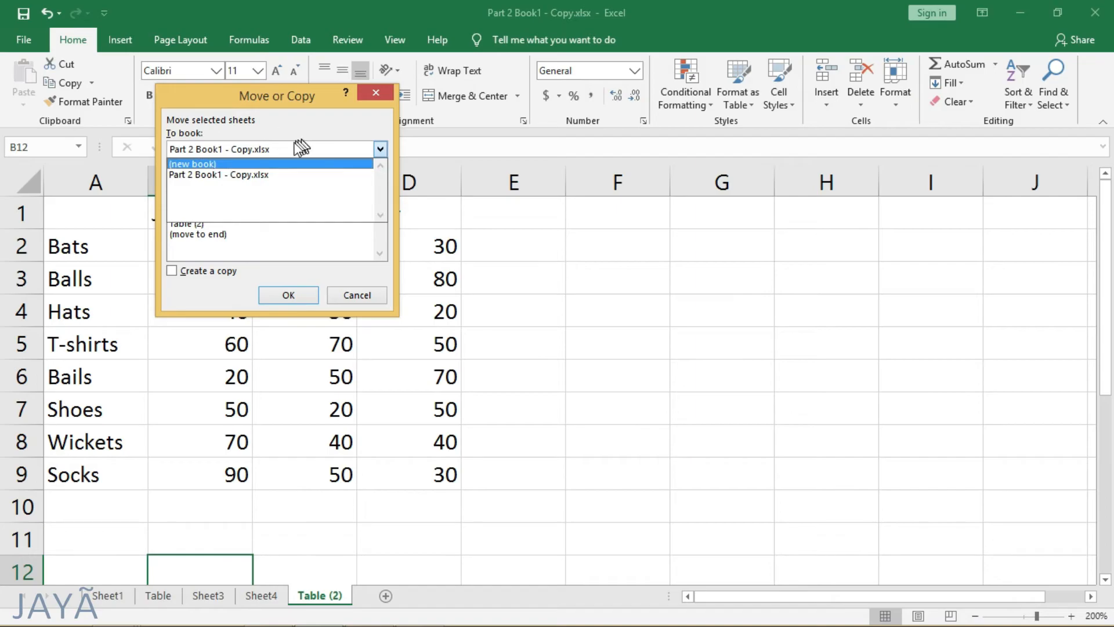
{"action": "left_click", "coordinate": [196, 164]}
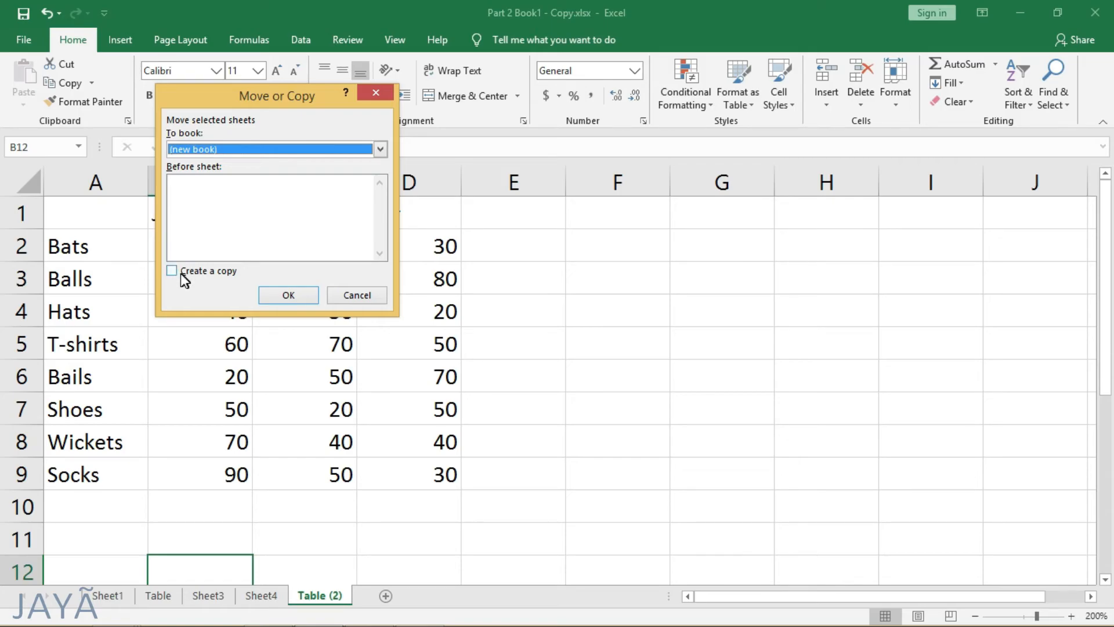
{"action": "left_click", "coordinate": [300, 294]}
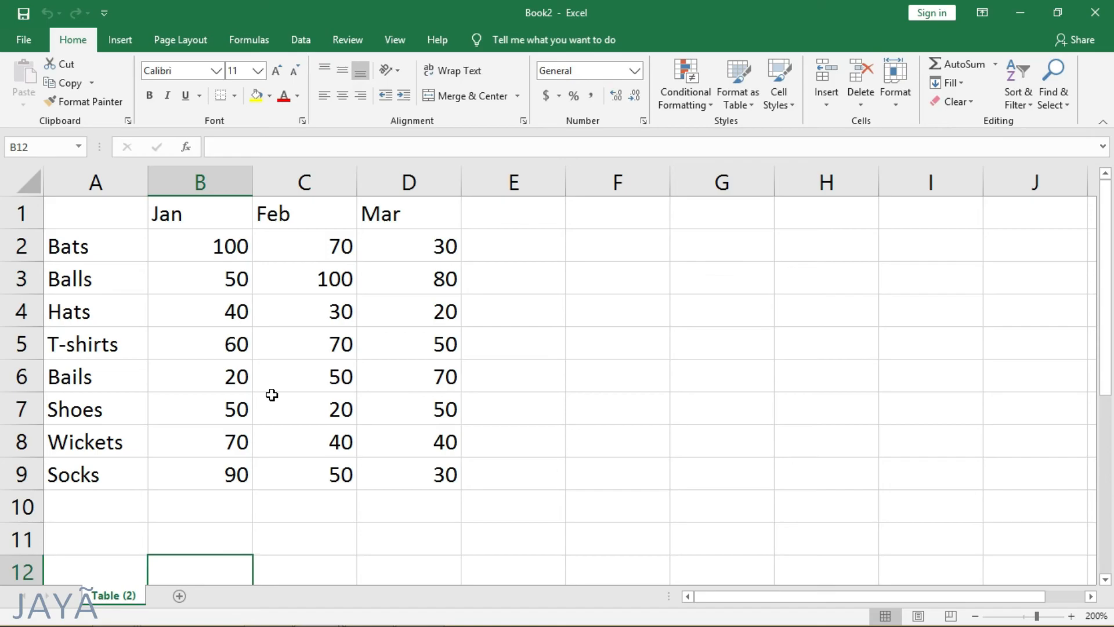
Step: Return to the Part 2 Book1 - Copy.xlsx workbook and set the Table sheet's tab color to standard yellow
{"action": "key", "text": "alt"}
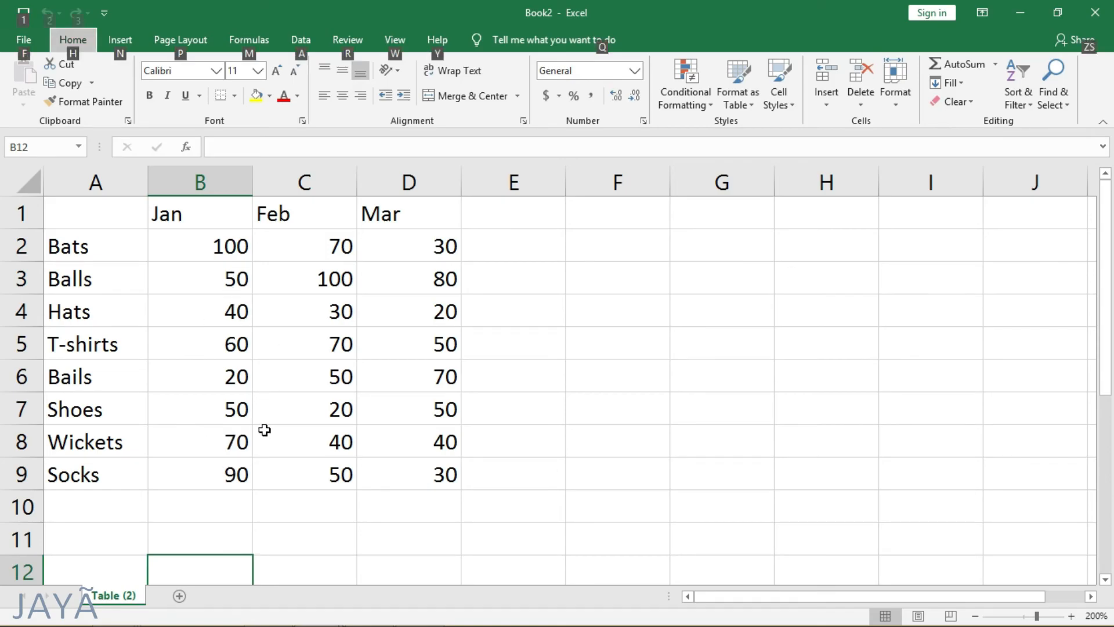
{"action": "key", "text": "alt+Tab"}
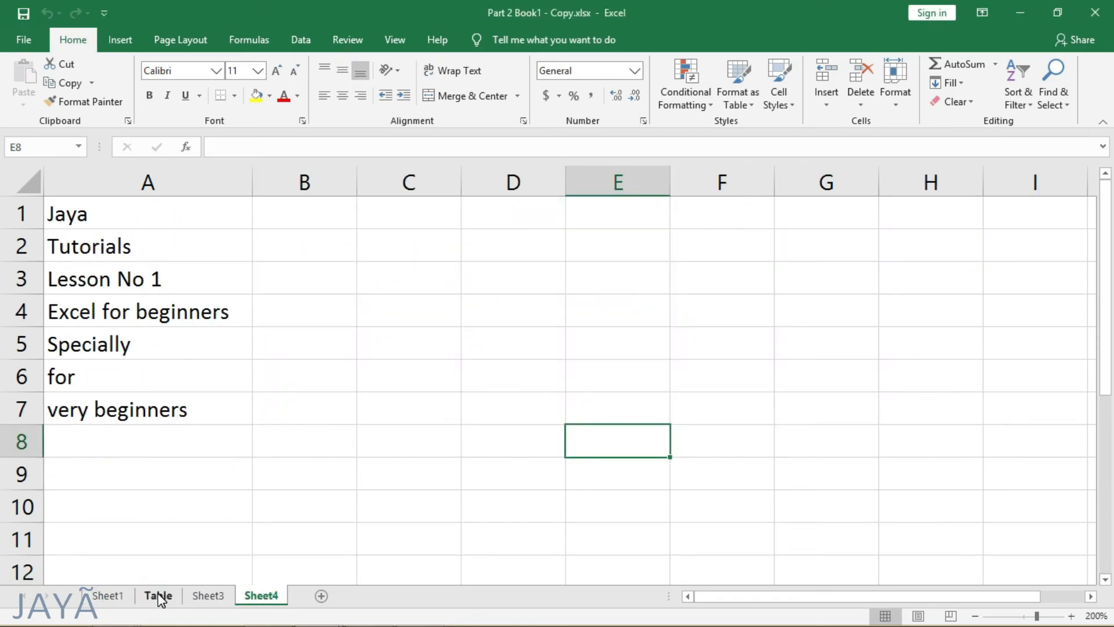
{"action": "left_click", "coordinate": [158, 596]}
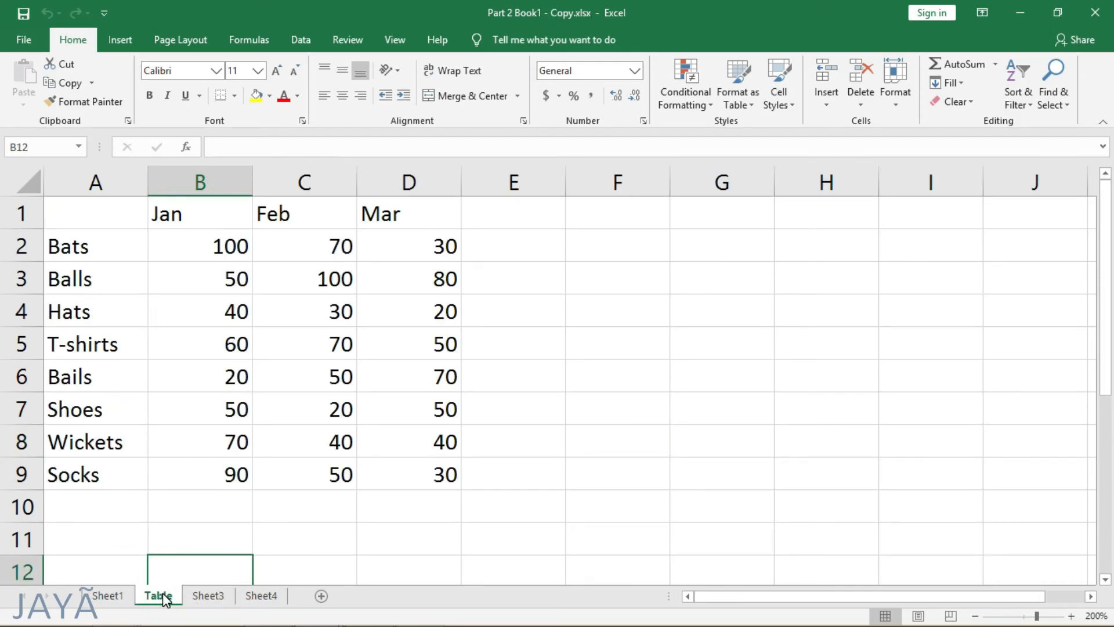
{"action": "left_click", "coordinate": [900, 102]}
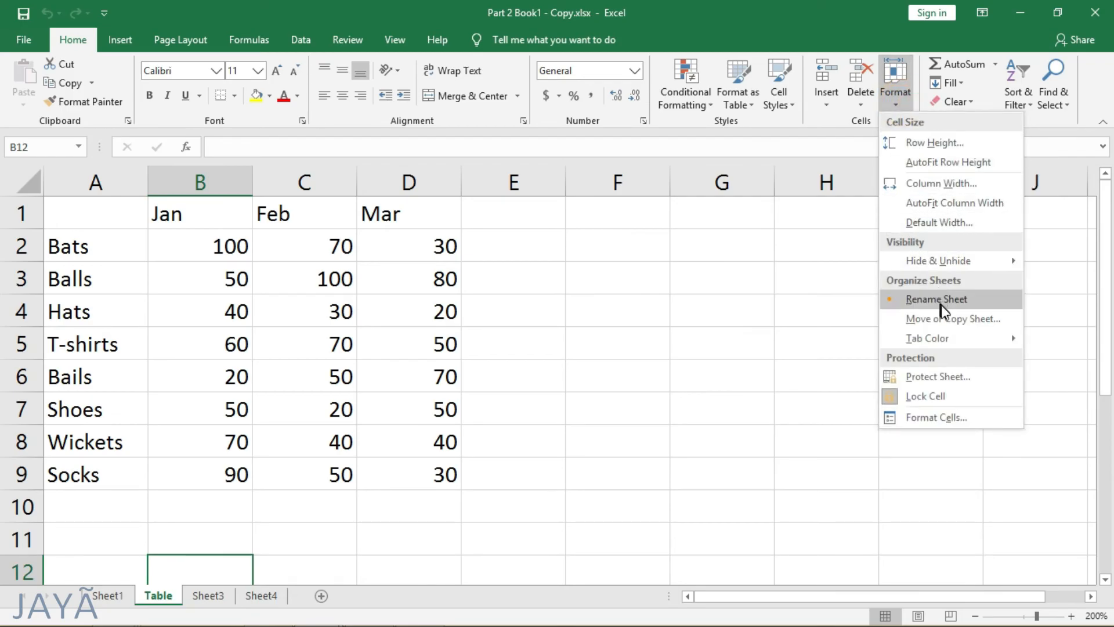
{"action": "mouse_move", "coordinate": [947, 339]}
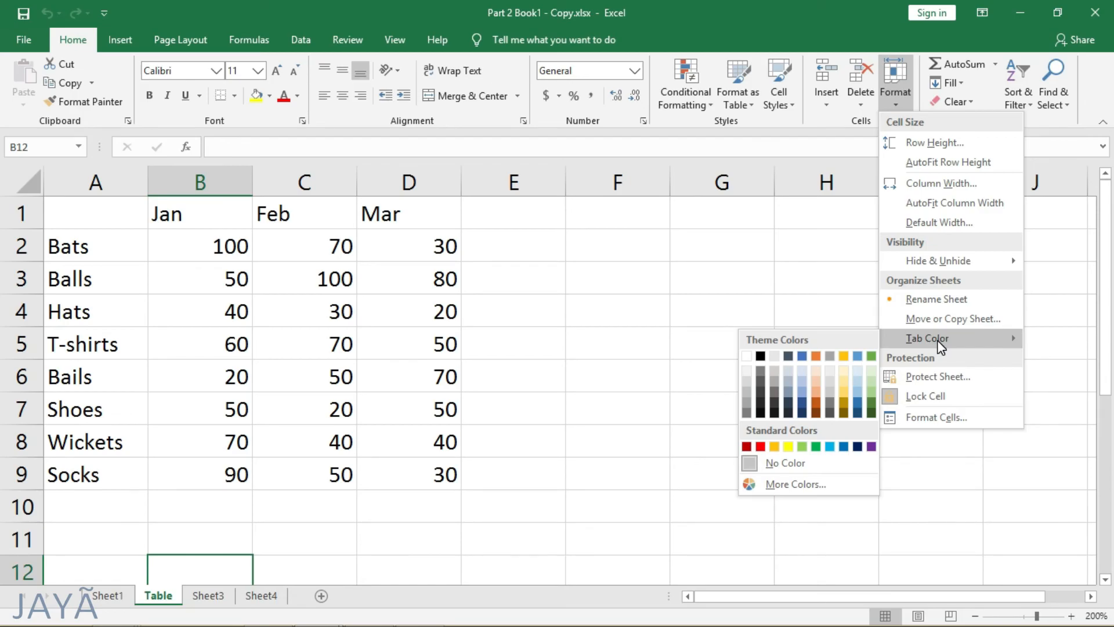
{"action": "left_click", "coordinate": [788, 447]}
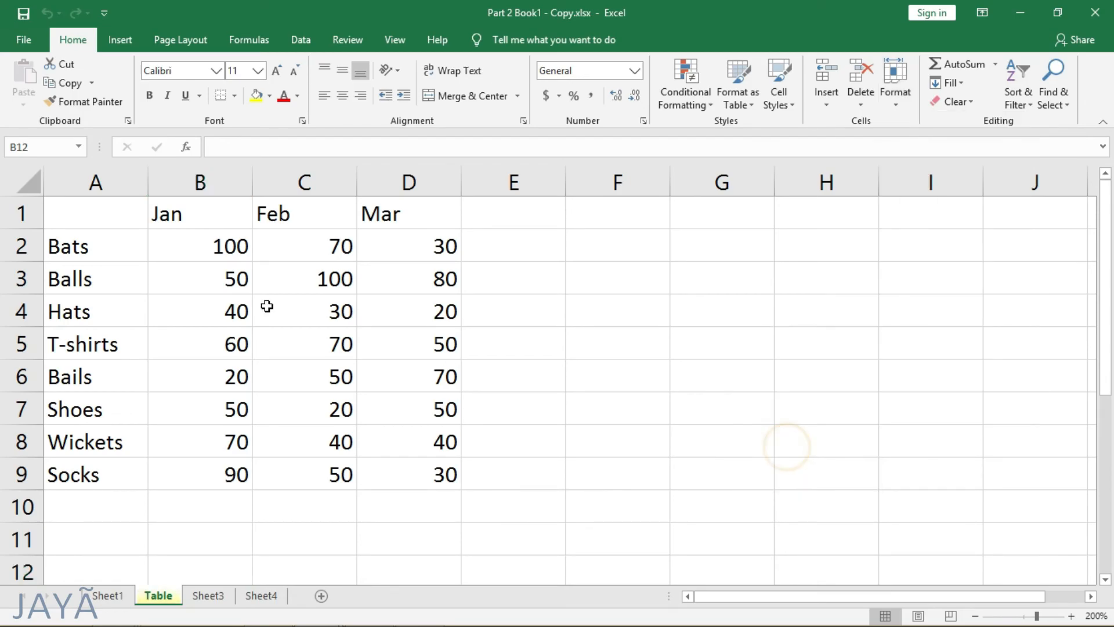
{"action": "left_click", "coordinate": [208, 595]}
{"action": "left_click", "coordinate": [159, 596]}
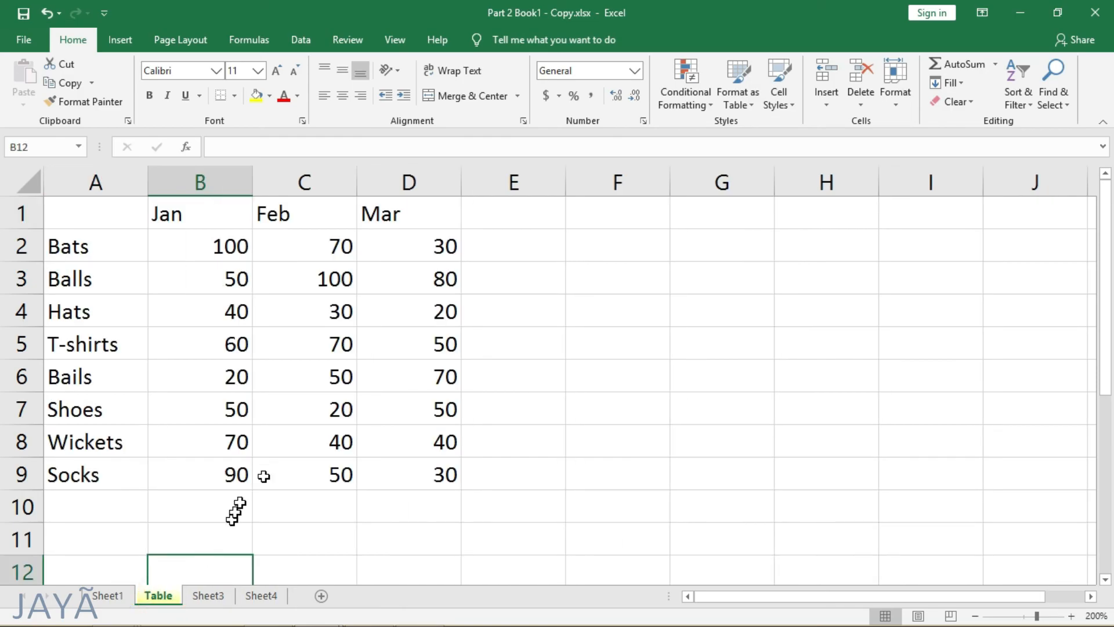
Step: View the number format categories in the Format Cells dialog, and close it without changing anything
{"action": "left_click", "coordinate": [893, 105]}
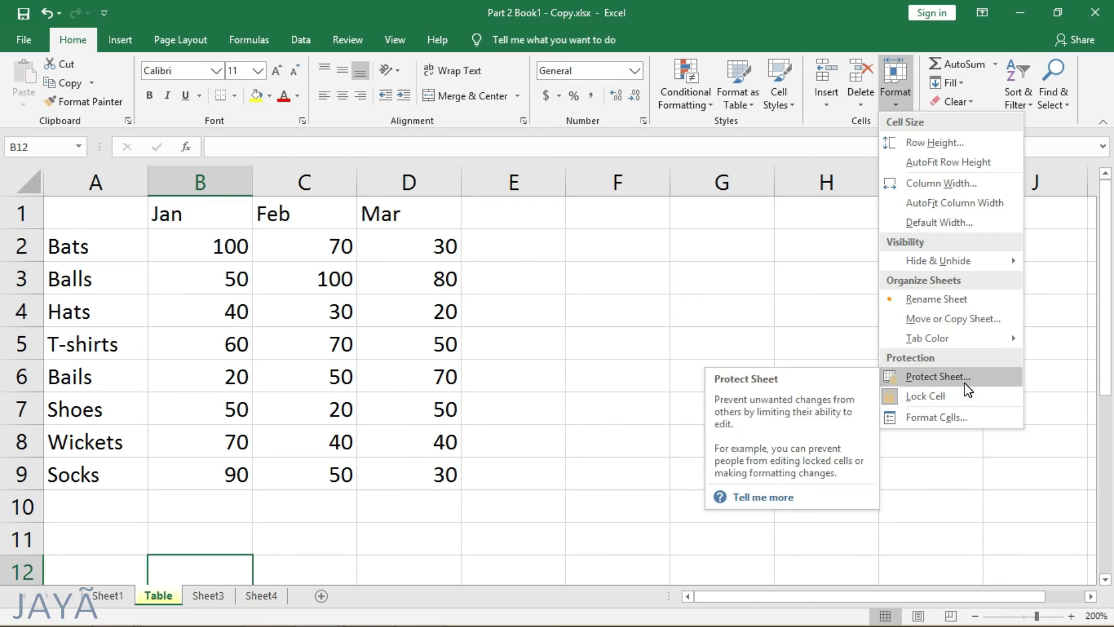
{"action": "left_click", "coordinate": [938, 418]}
{"action": "scroll", "coordinate": [728, 408], "scroll_direction": "down", "scroll_amount": 2}
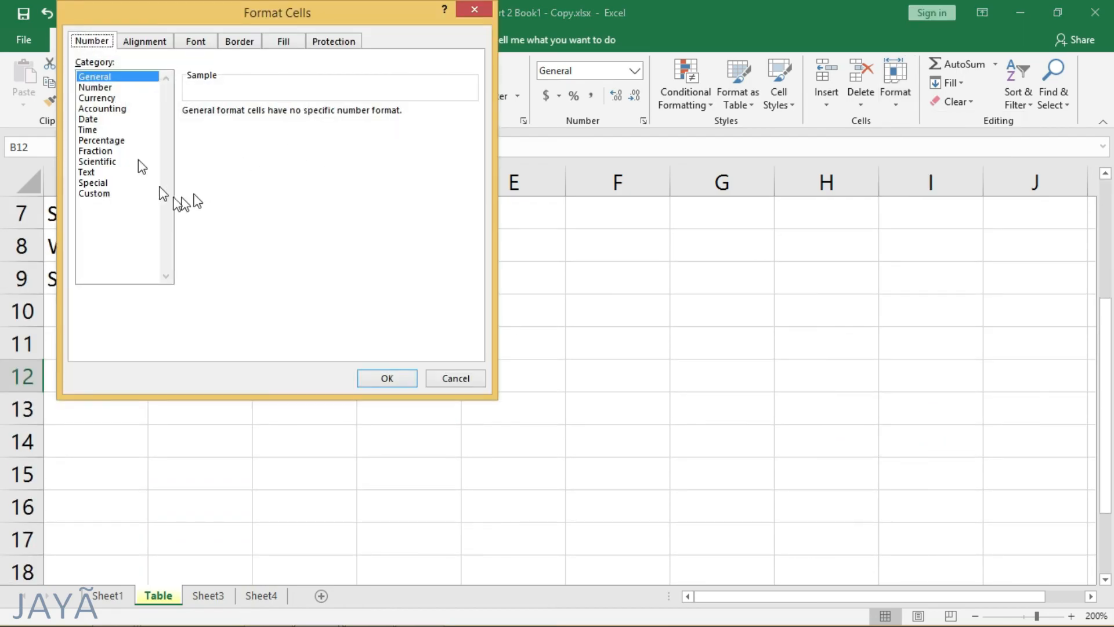
{"action": "left_click", "coordinate": [465, 383]}
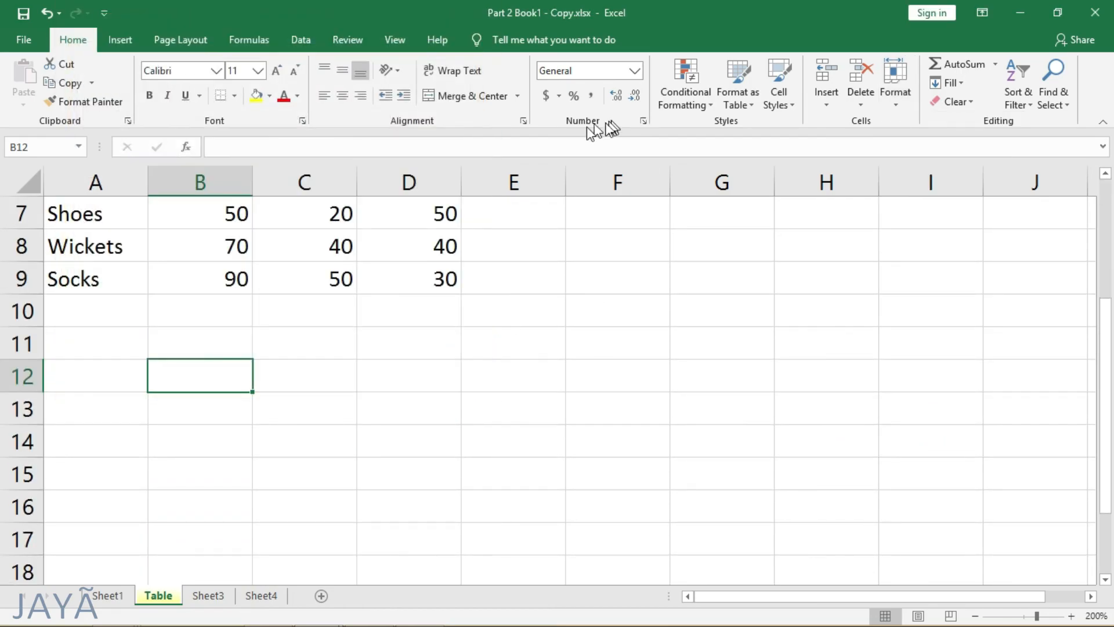